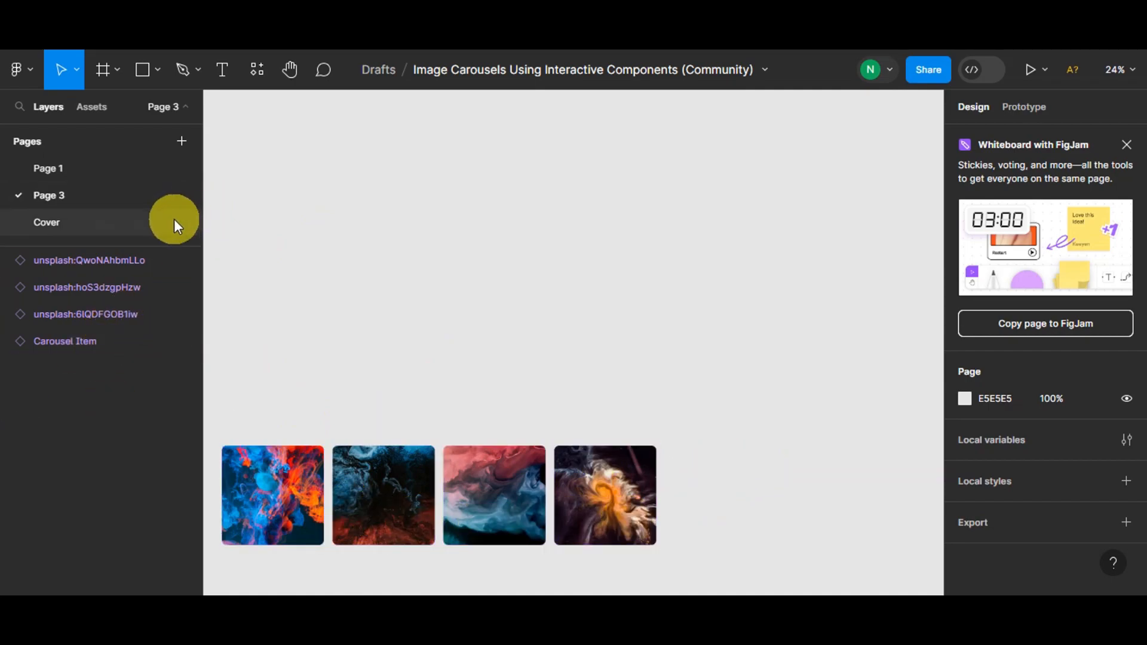
pyautogui.click(110, 76)
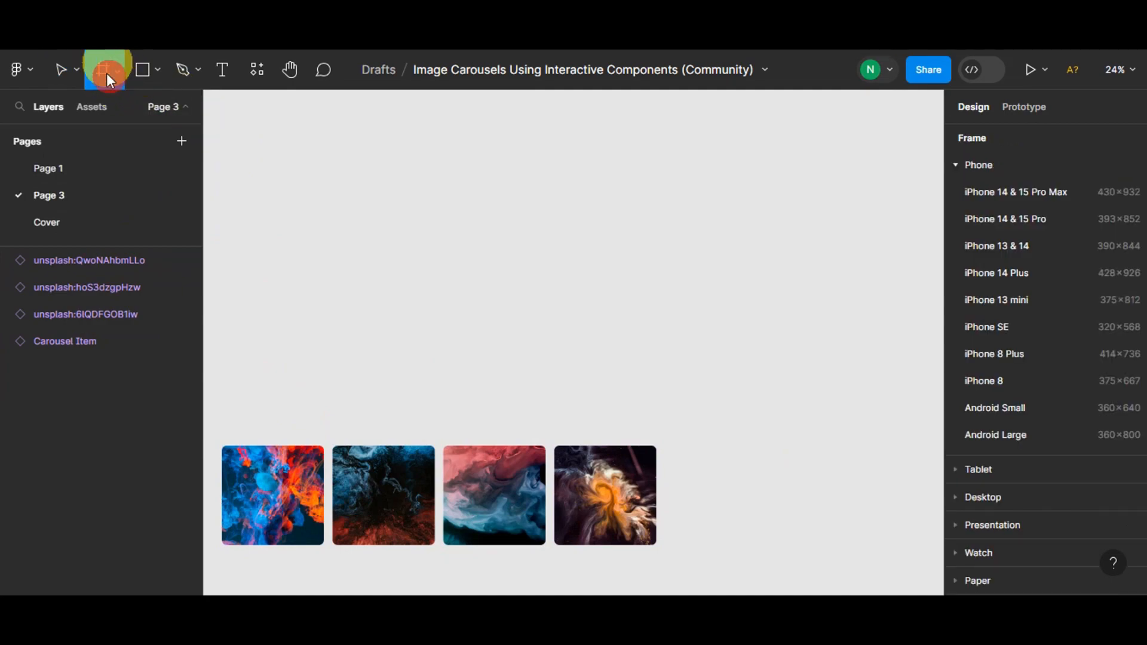
pyautogui.moveTo(233, 167)
pyautogui.mouseDown()
pyautogui.moveTo(310, 275)
pyautogui.moveTo(774, 382)
pyautogui.moveTo(816, 408)
pyautogui.moveTo(737, 418)
pyautogui.moveTo(711, 415)
pyautogui.moveTo(708, 402)
pyautogui.mouseUp()
pyautogui.click(462, 318)
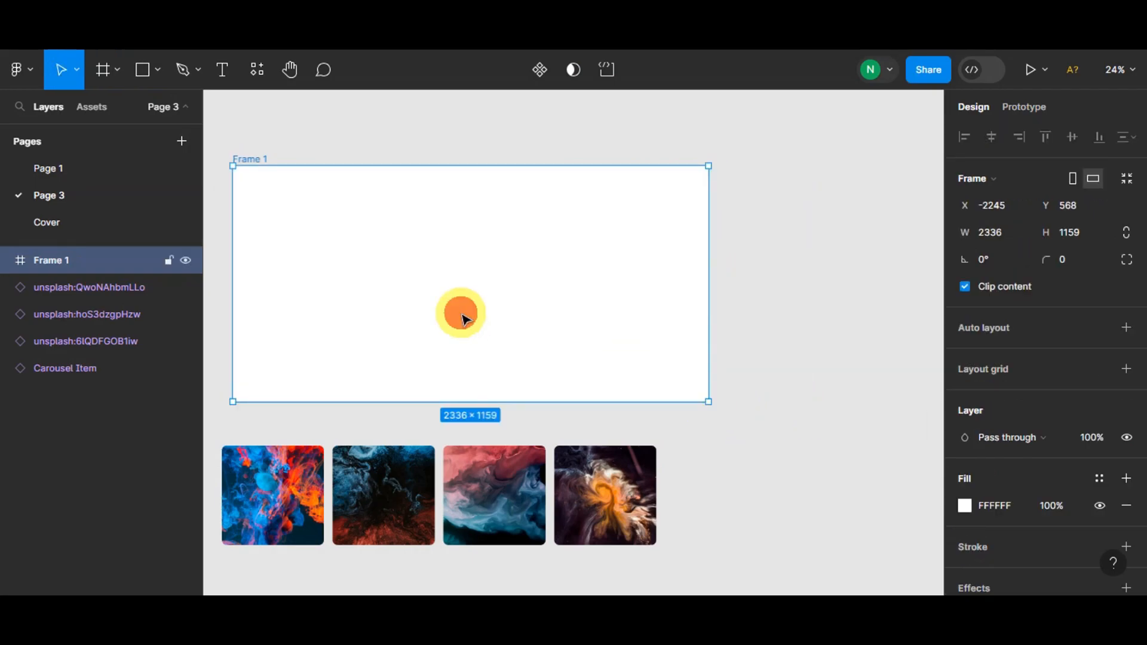
pyautogui.press('Delete')
# Add a MacBook Air preset frame (1280 × 832) and move it into the empty area above the images.
pyautogui.click(106, 72)
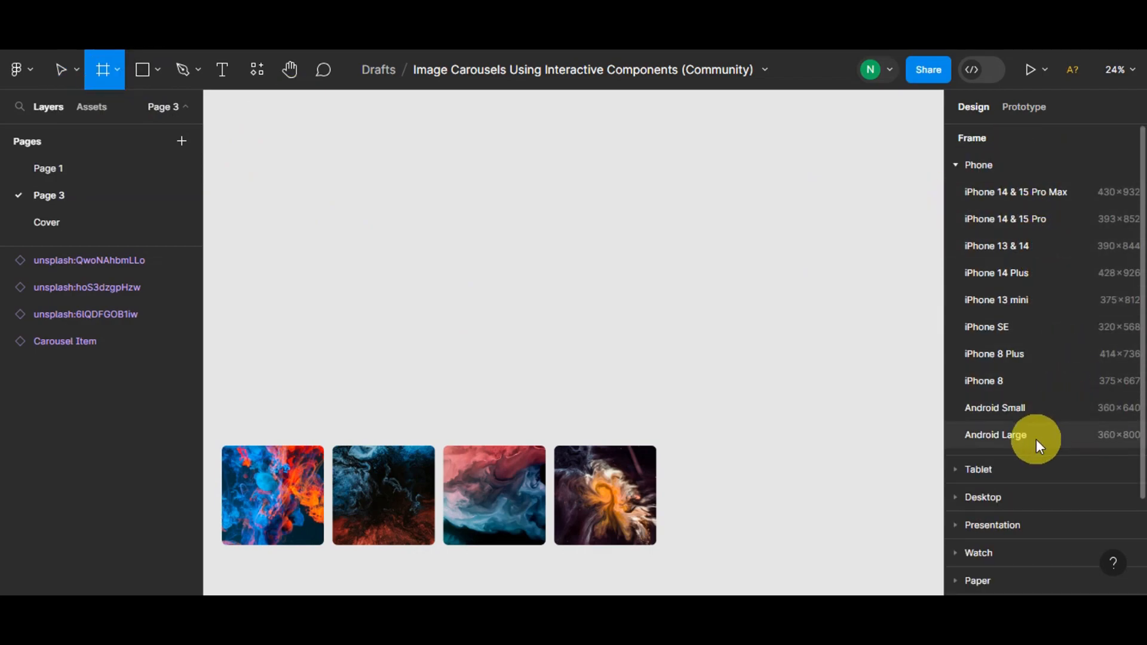
pyautogui.scroll(-3, 967, 412)
pyautogui.click(956, 414)
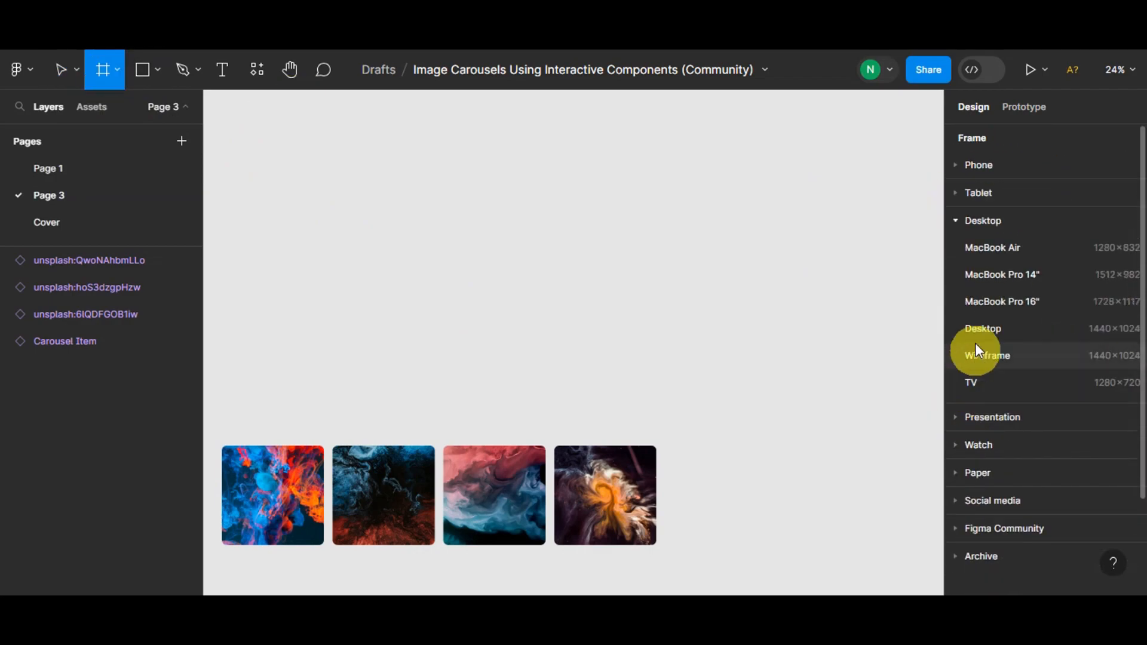
pyautogui.click(985, 253)
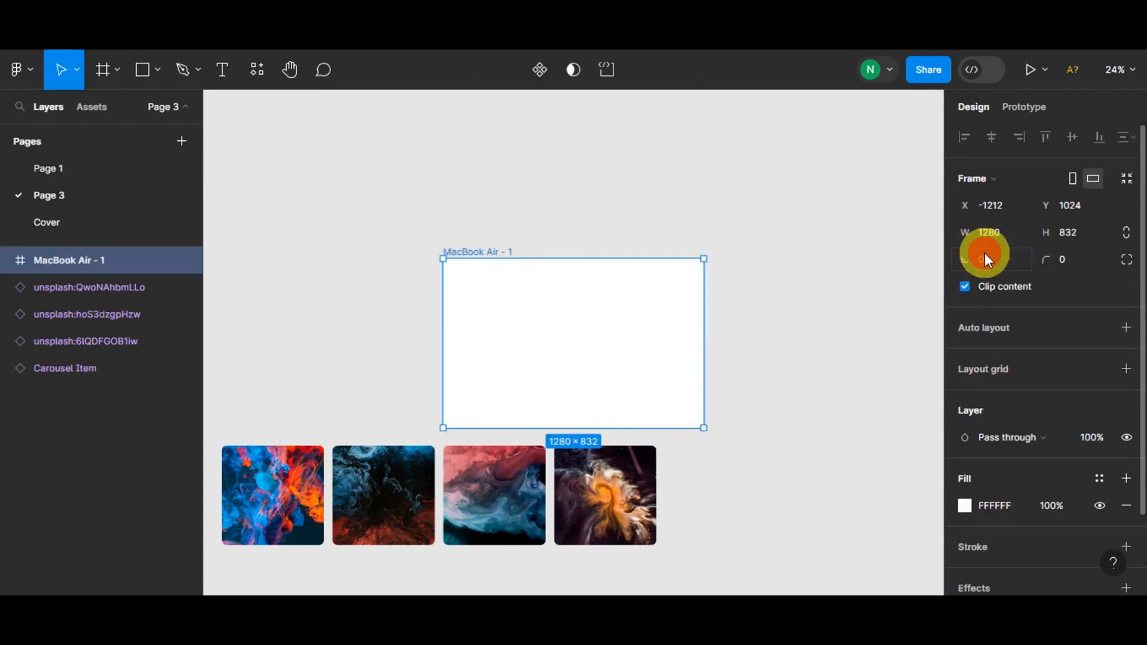
pyautogui.moveTo(575, 358); pyautogui.dragTo(409, 257)
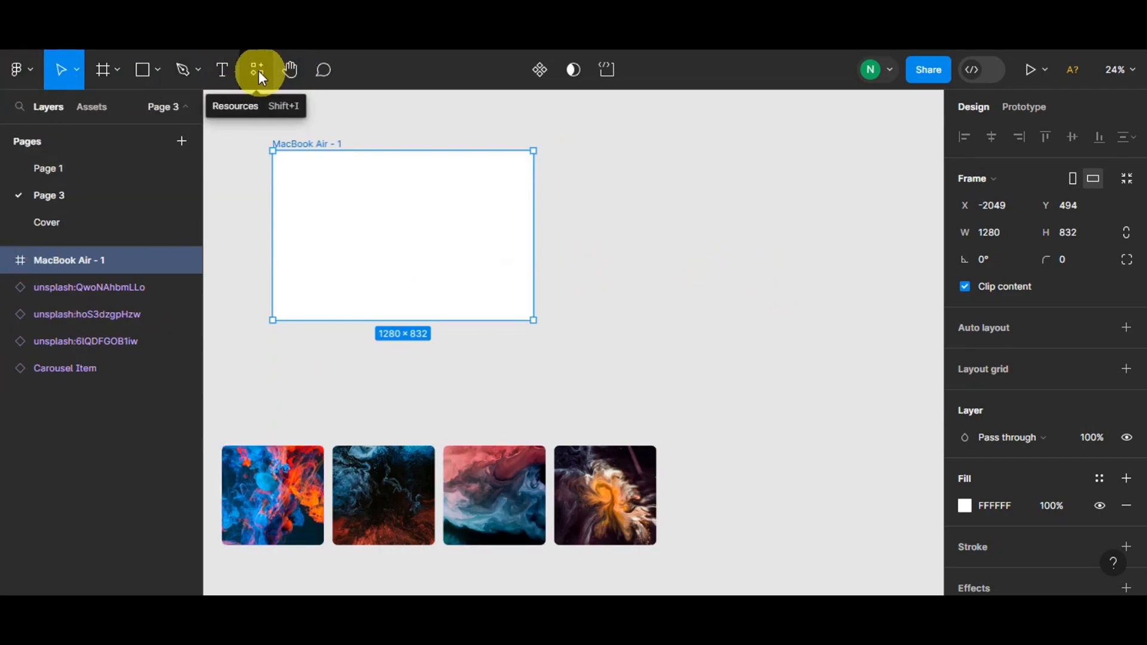
# Draw an ellipse about 853 wide beside the MacBook Air frame and set its height to 853 to make a circle.
pyautogui.click(154, 73)
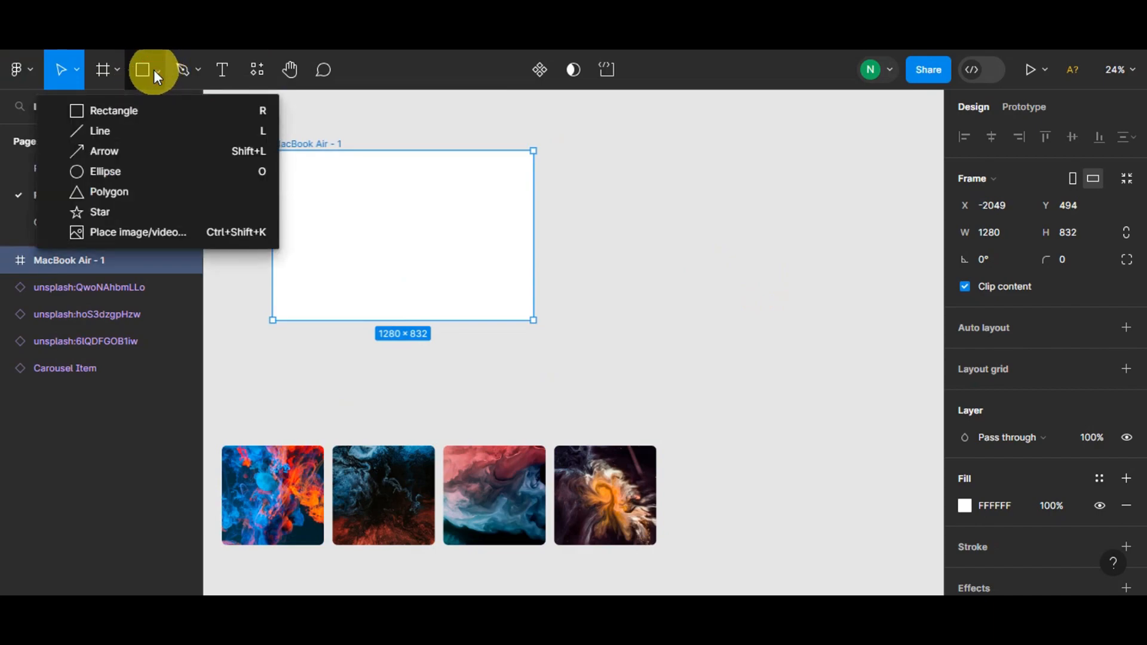
pyautogui.click(99, 170)
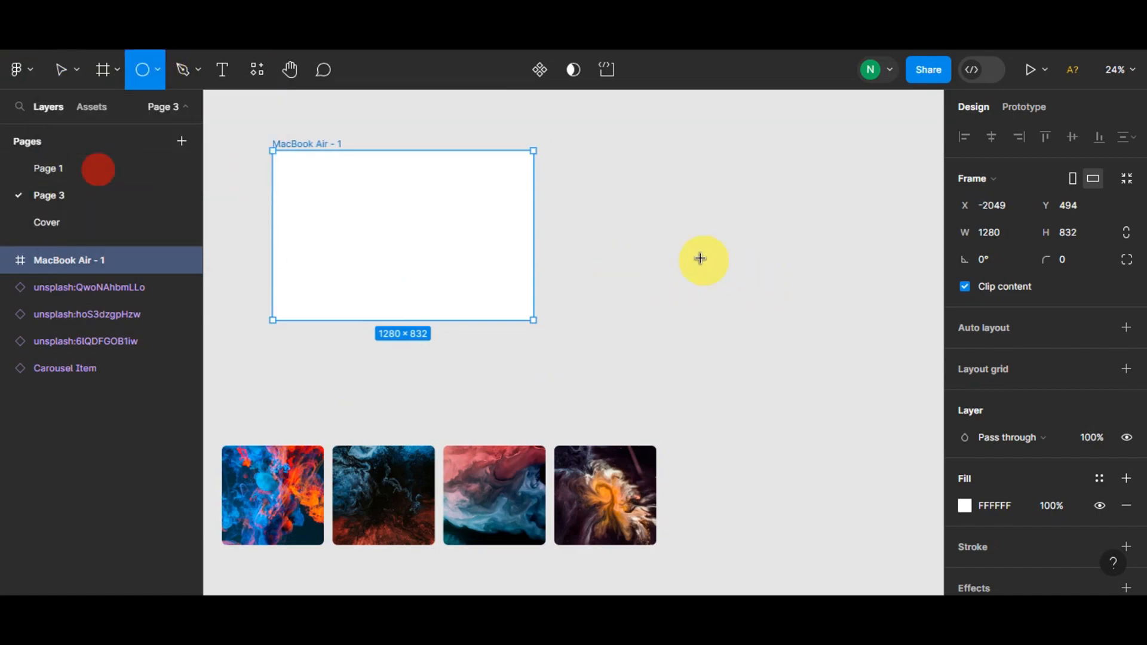
pyautogui.moveTo(642, 187); pyautogui.dragTo(816, 355)
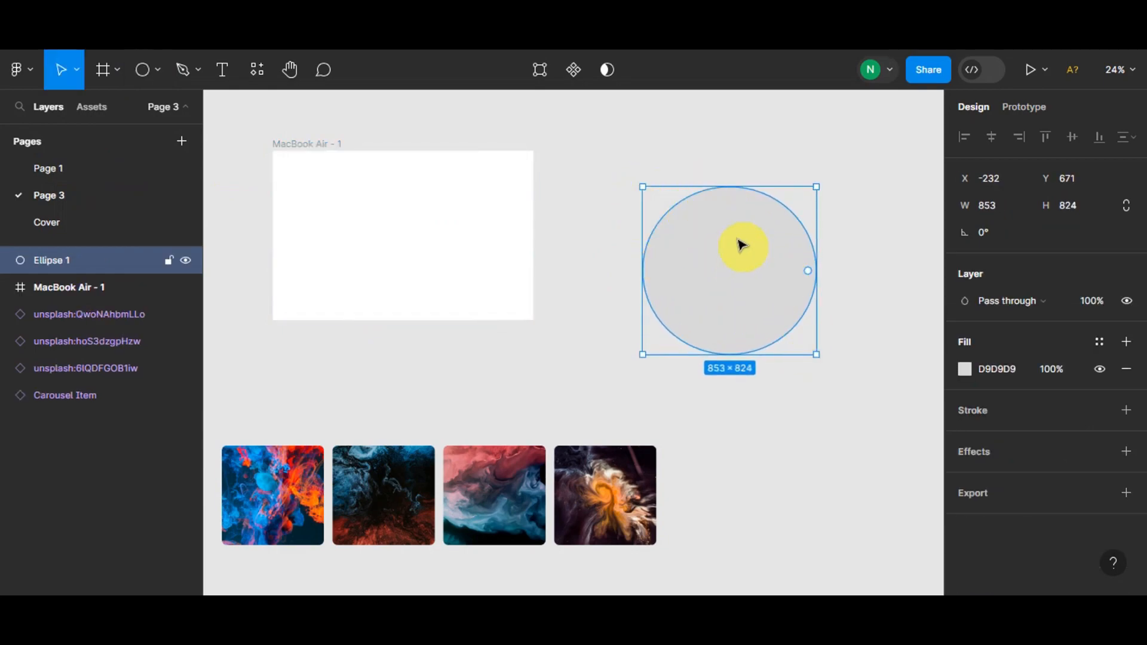
pyautogui.click(996, 209)
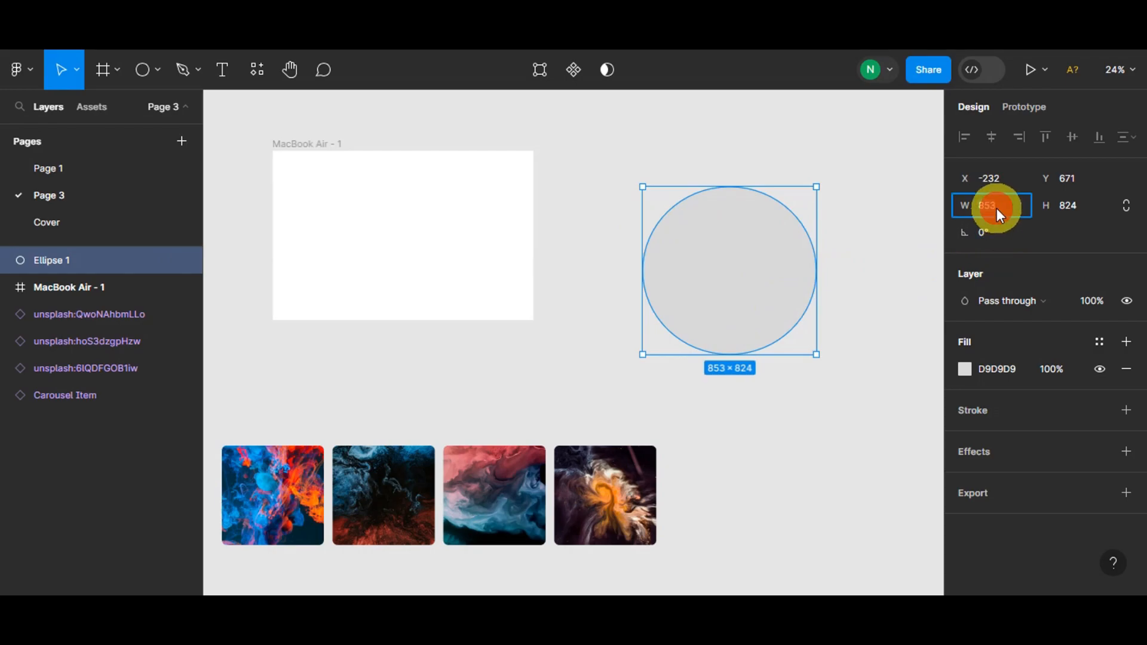
pyautogui.click(1070, 206)
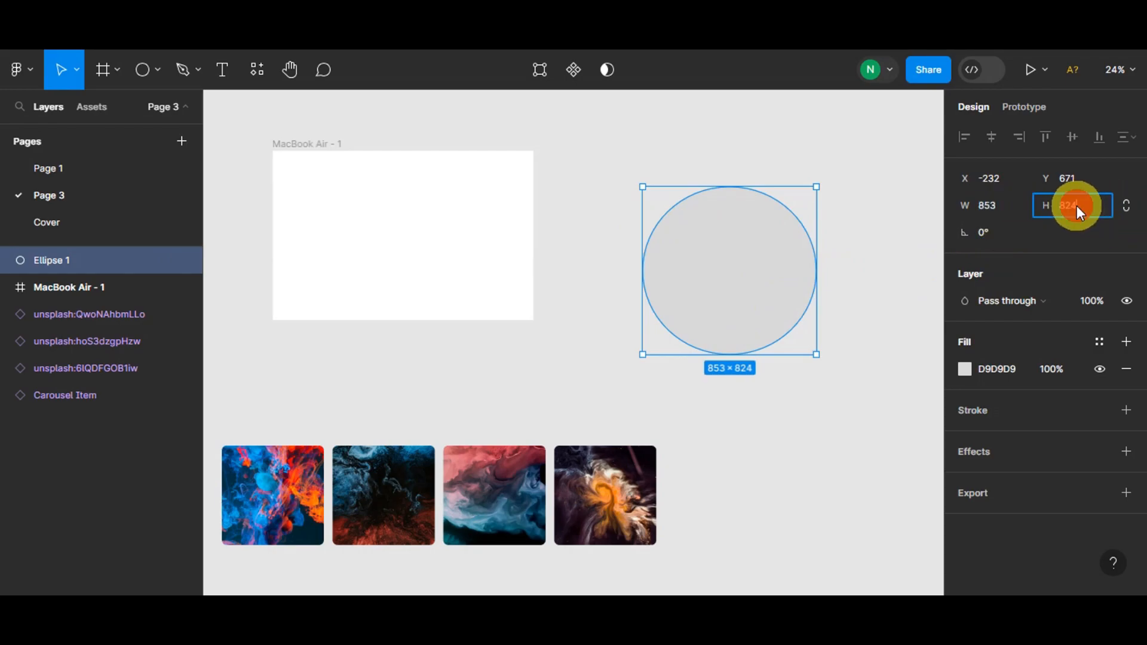
pyautogui.press('Return')
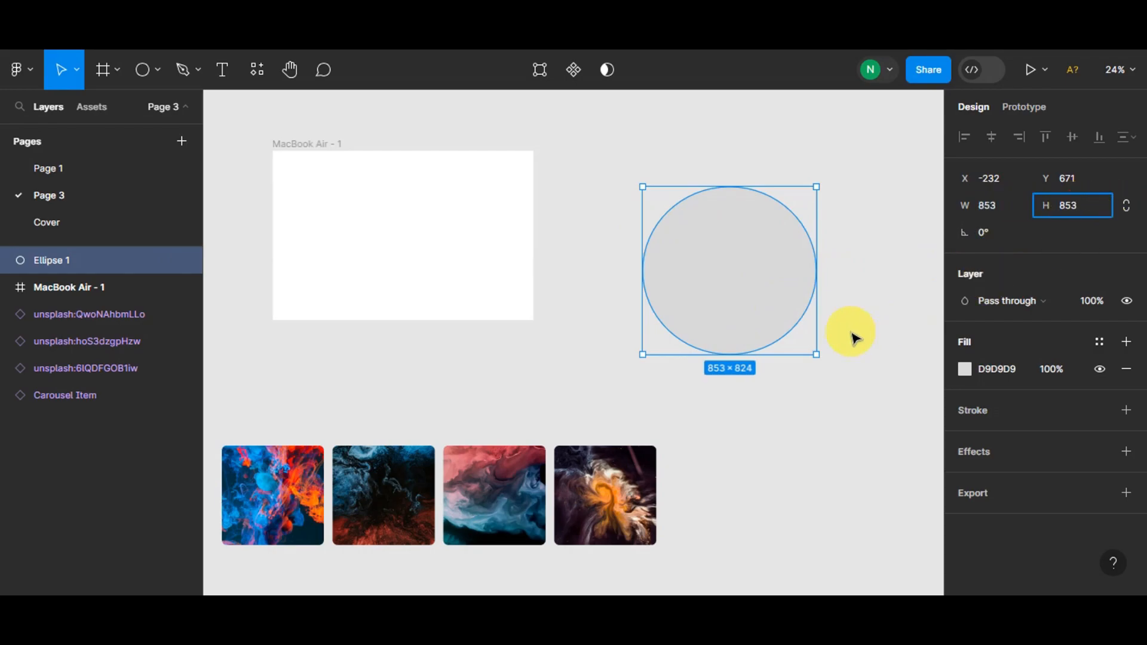
pyautogui.click(851, 330)
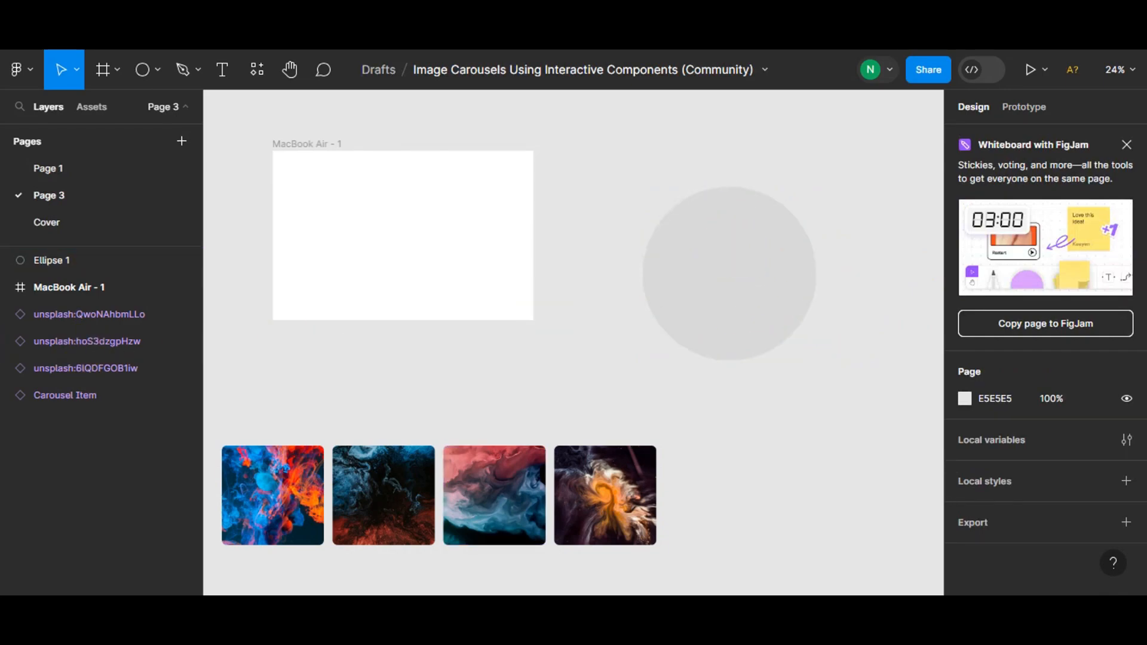
# Move the pink-and-blue image onto the top of the circle and send the circle to the back.
pyautogui.click(486, 520)
pyautogui.moveTo(486, 461); pyautogui.dragTo(717, 223)
pyautogui.click(715, 305)
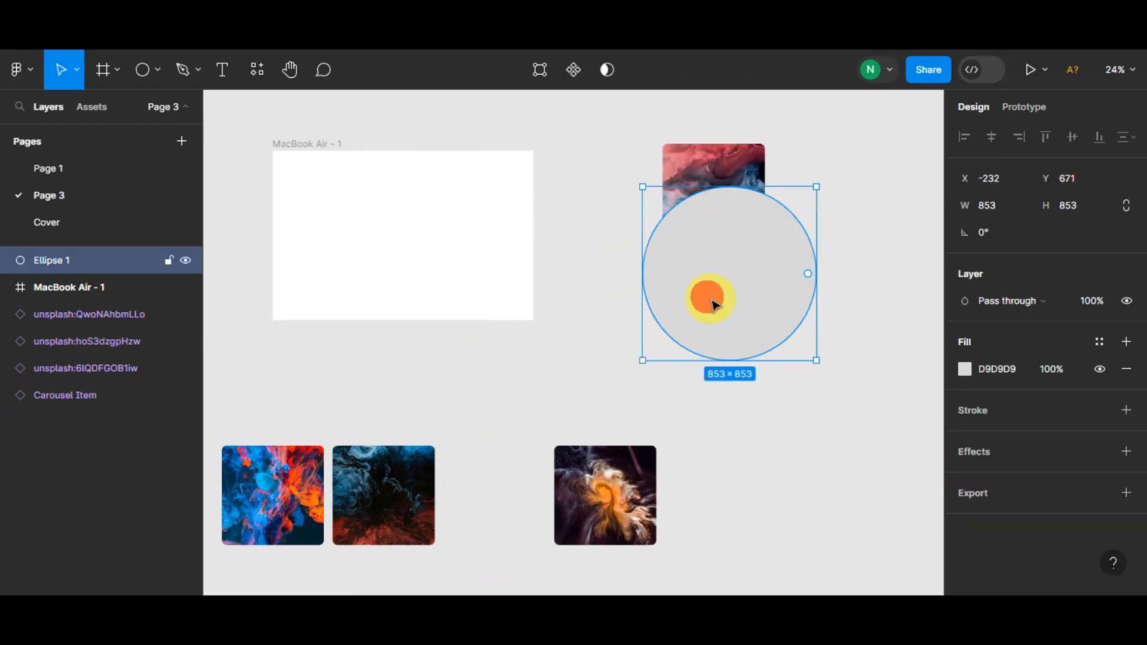
pyautogui.rightClick(715, 305)
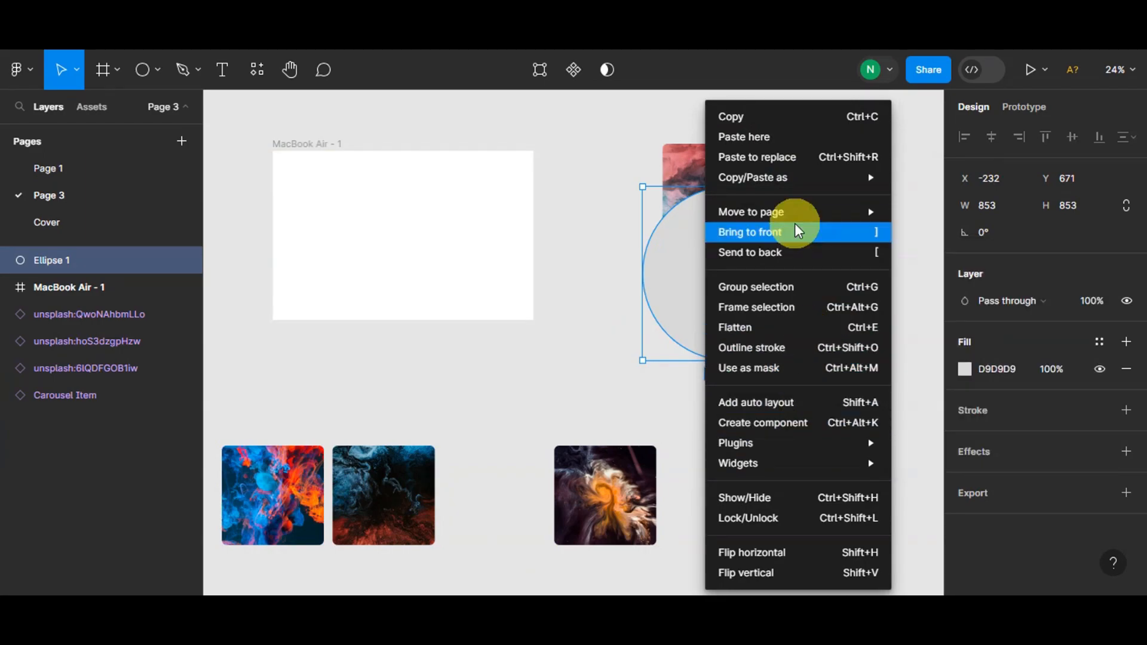
pyautogui.moveTo(794, 220)
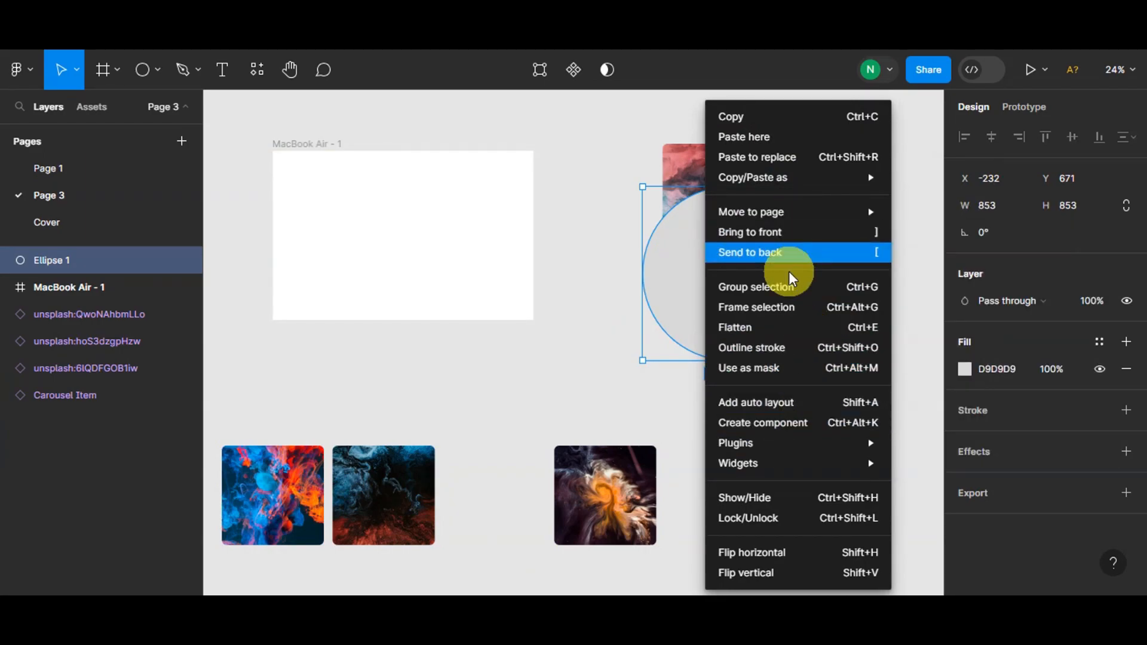
pyautogui.click(776, 254)
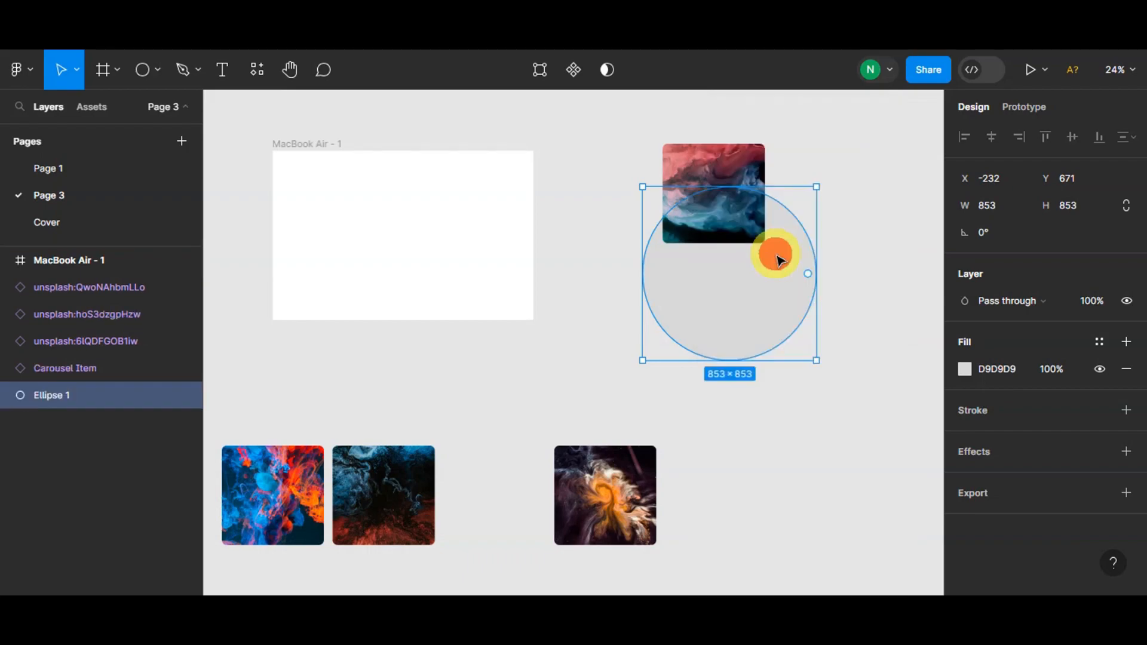
# Rotate the pink-and-blue image to about -45° as a diamond and shift it over the circle's top.
pyautogui.click(711, 163)
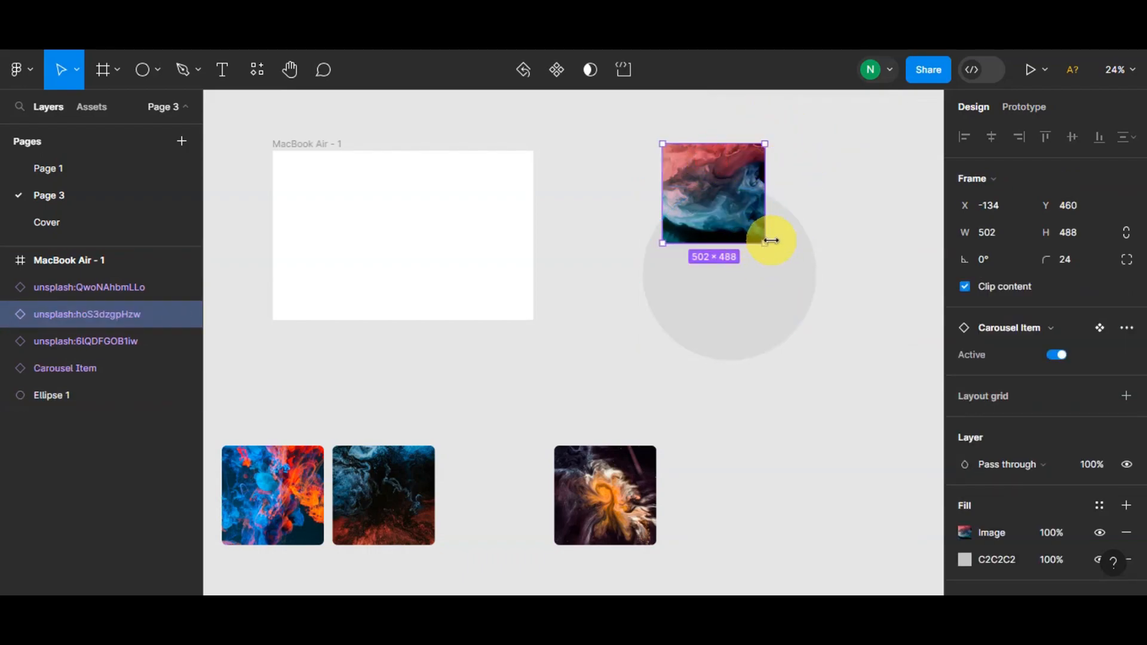
pyautogui.moveTo(770, 248); pyautogui.dragTo(716, 276)
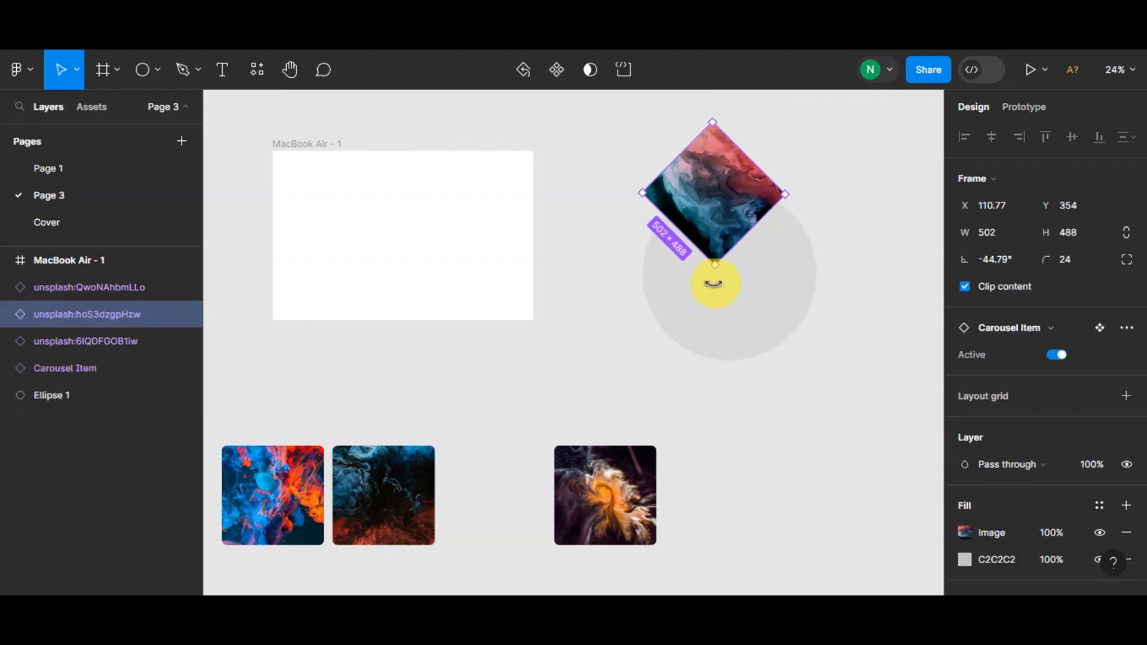
pyautogui.moveTo(696, 204); pyautogui.dragTo(724, 209)
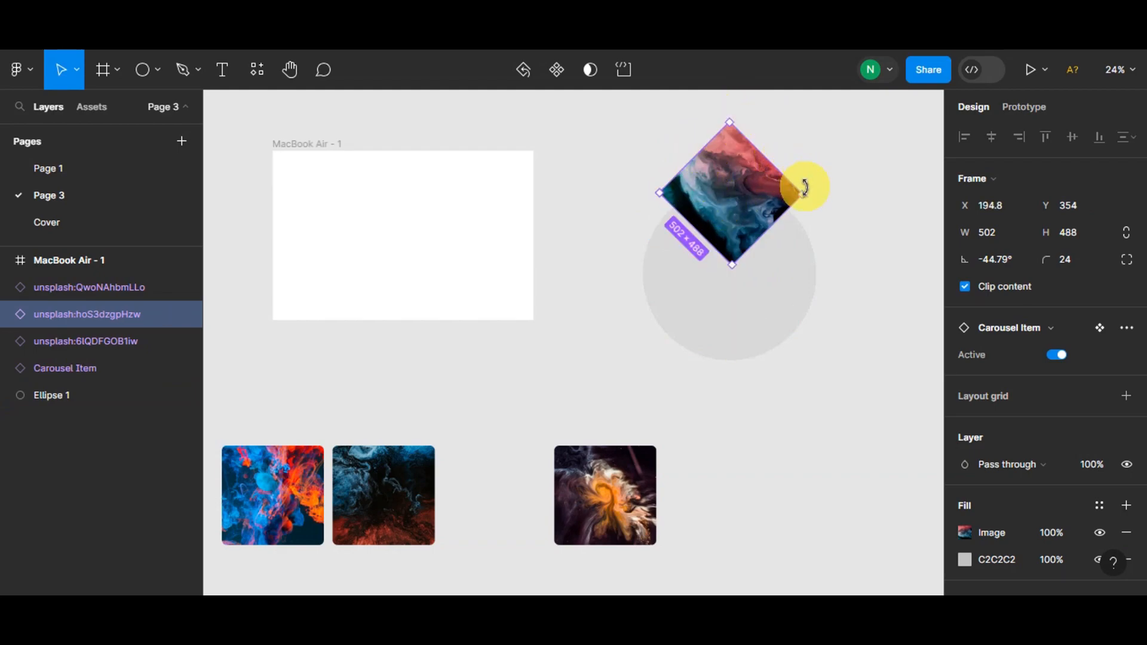
# Shrink the rotated pink-and-blue image to 300 × 300 and centre it on the circle's top edge.
pyautogui.moveTo(801, 195); pyautogui.dragTo(714, 153)
pyautogui.moveTo(719, 208); pyautogui.dragTo(743, 204)
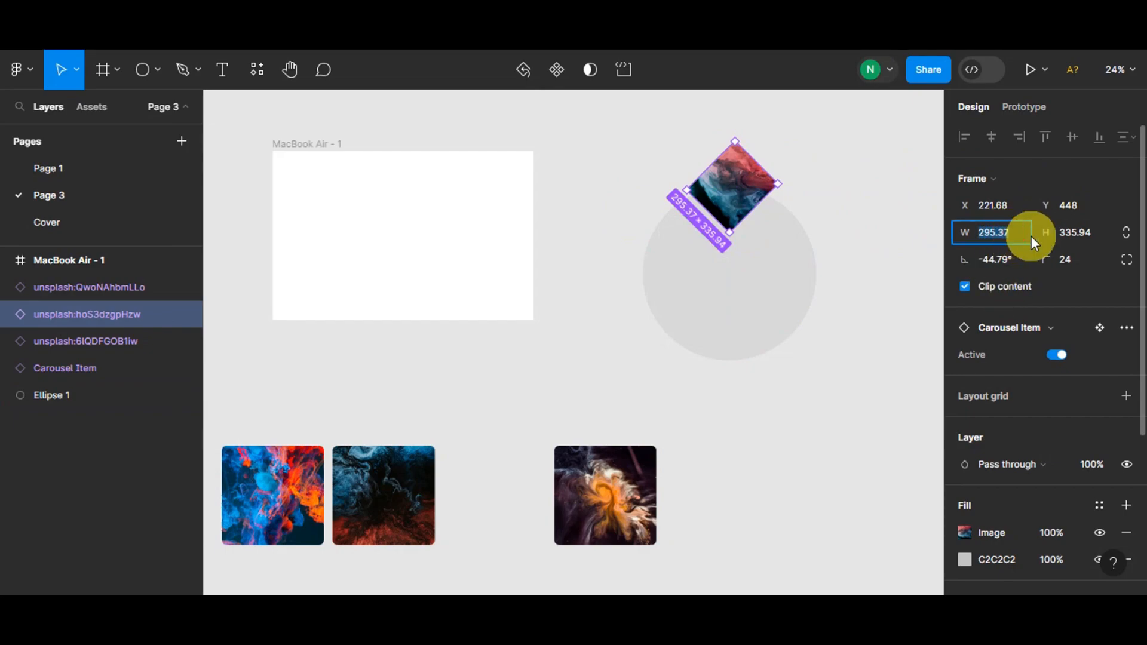
pyautogui.write('300')
pyautogui.press('Return')
pyautogui.click(1074, 235)
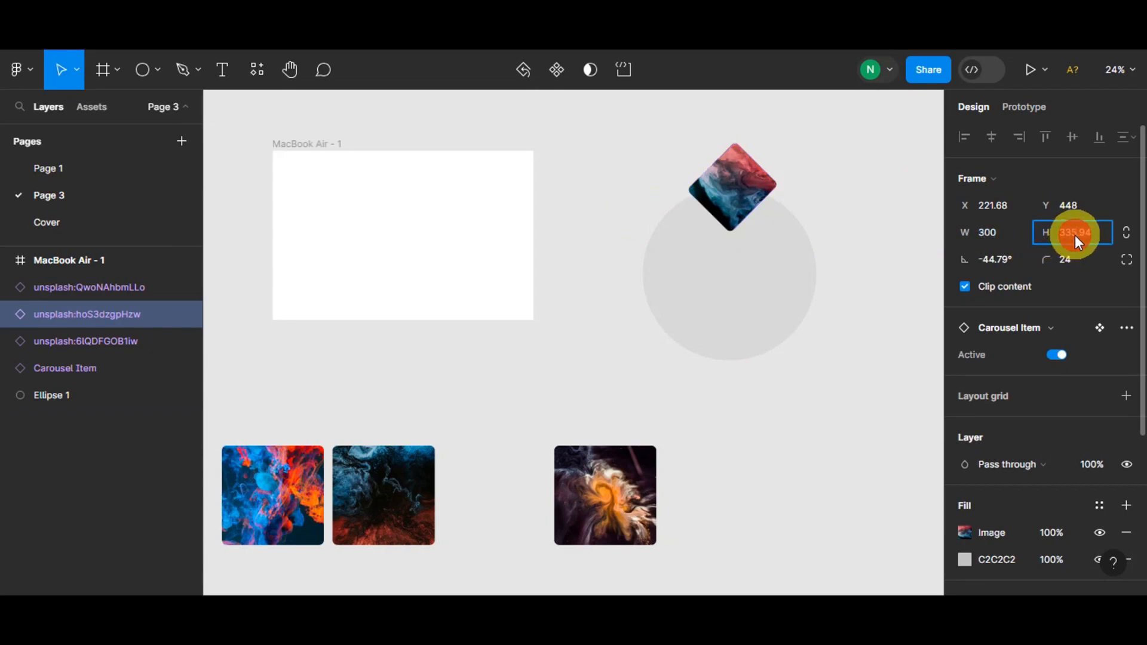
pyautogui.write('300')
pyautogui.press('Return')
pyautogui.click(850, 179)
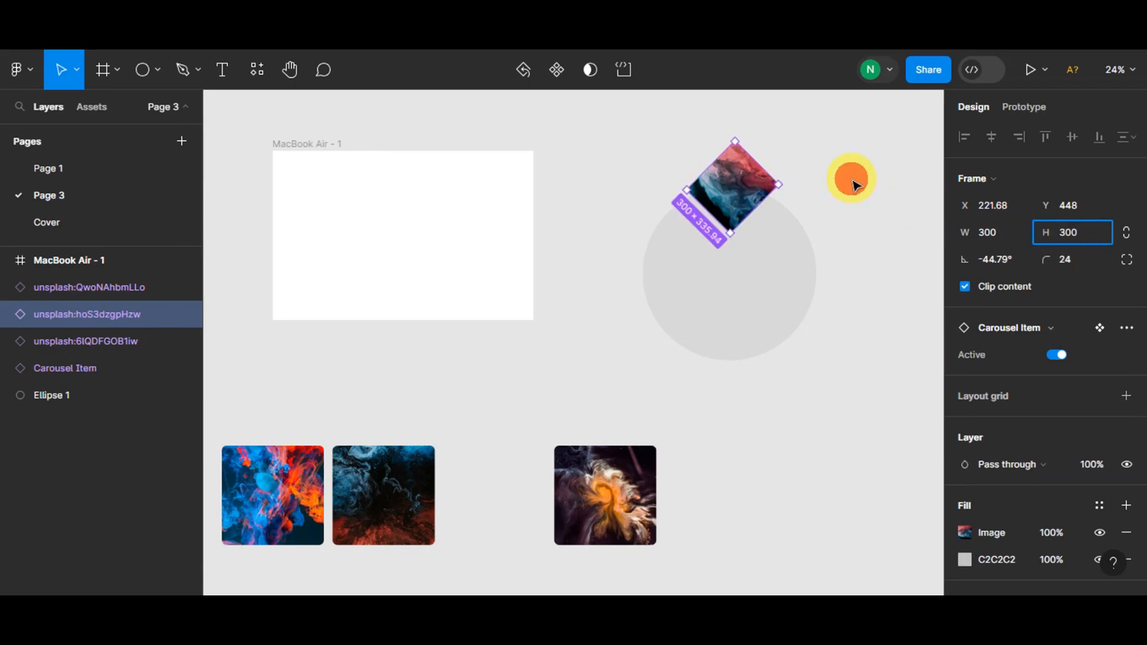
pyautogui.moveTo(738, 179); pyautogui.dragTo(739, 187)
pyautogui.click(837, 236)
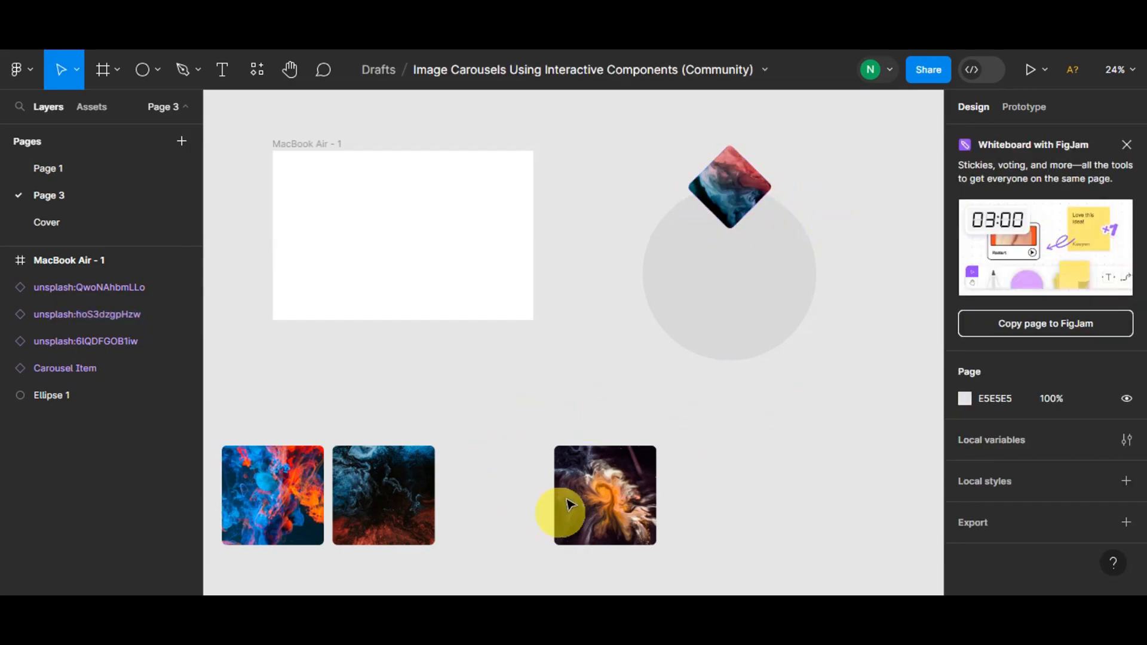
# Place the orange swirl image at the circle's left edge, the dark blue-red one at the bottom and the blue-orange one at the right.
pyautogui.moveTo(614, 495); pyautogui.dragTo(654, 269)
pyautogui.moveTo(371, 503); pyautogui.dragTo(717, 381)
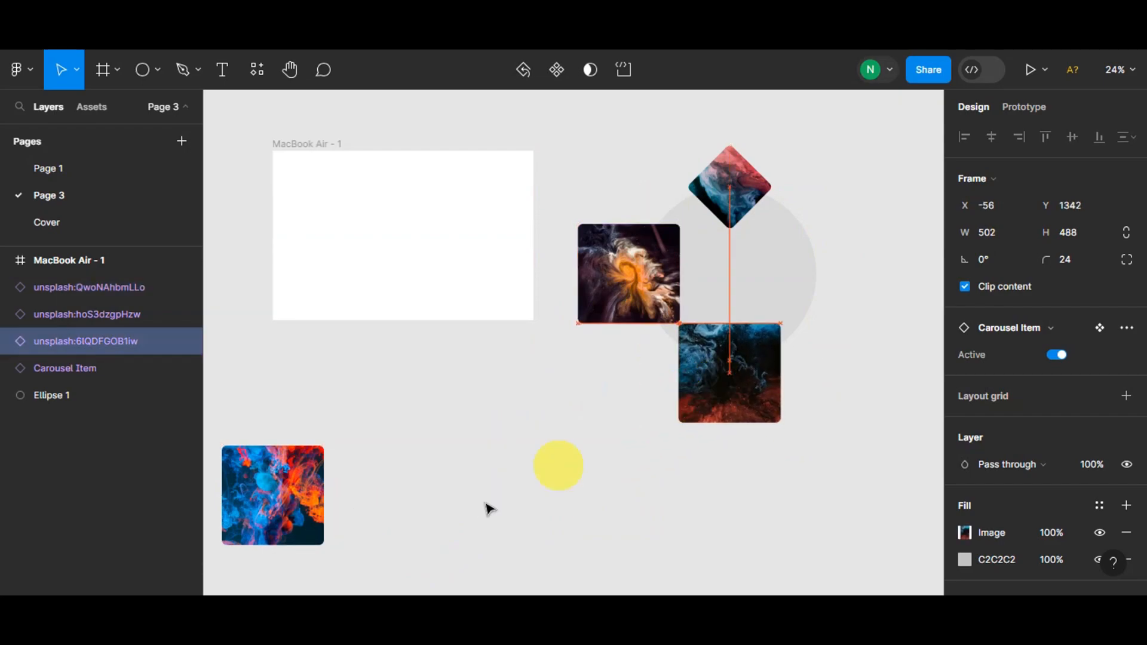
pyautogui.moveTo(238, 486); pyautogui.dragTo(815, 267)
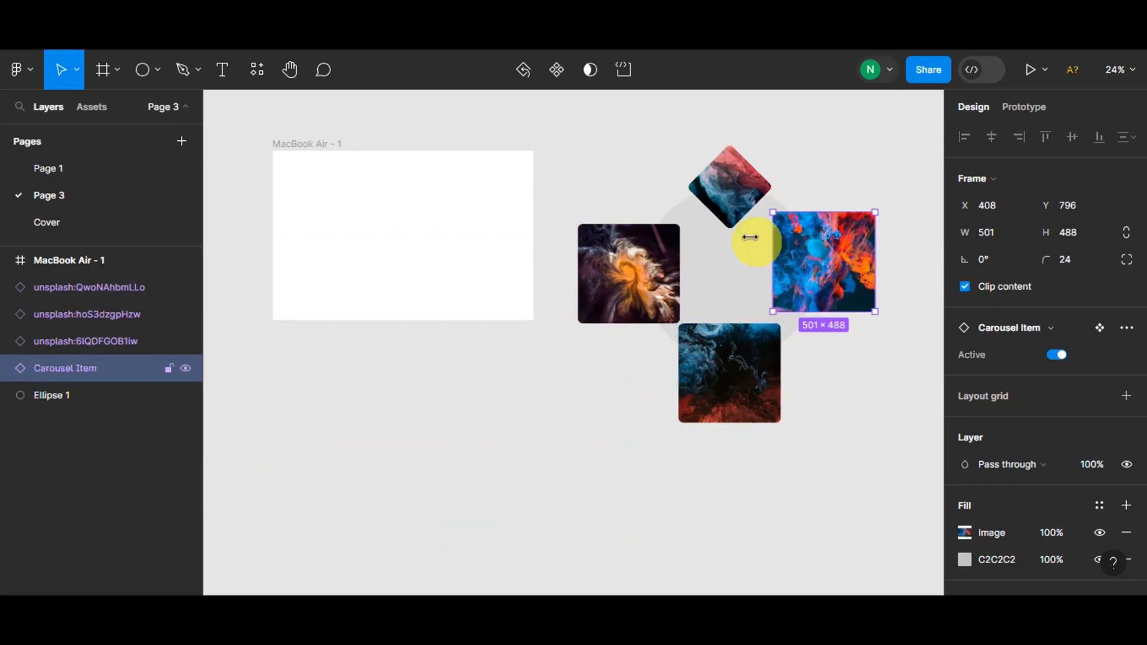
# Resize the blue-orange image at the circle's right edge to 300 × 300, matching the rotated image.
pyautogui.click(754, 184)
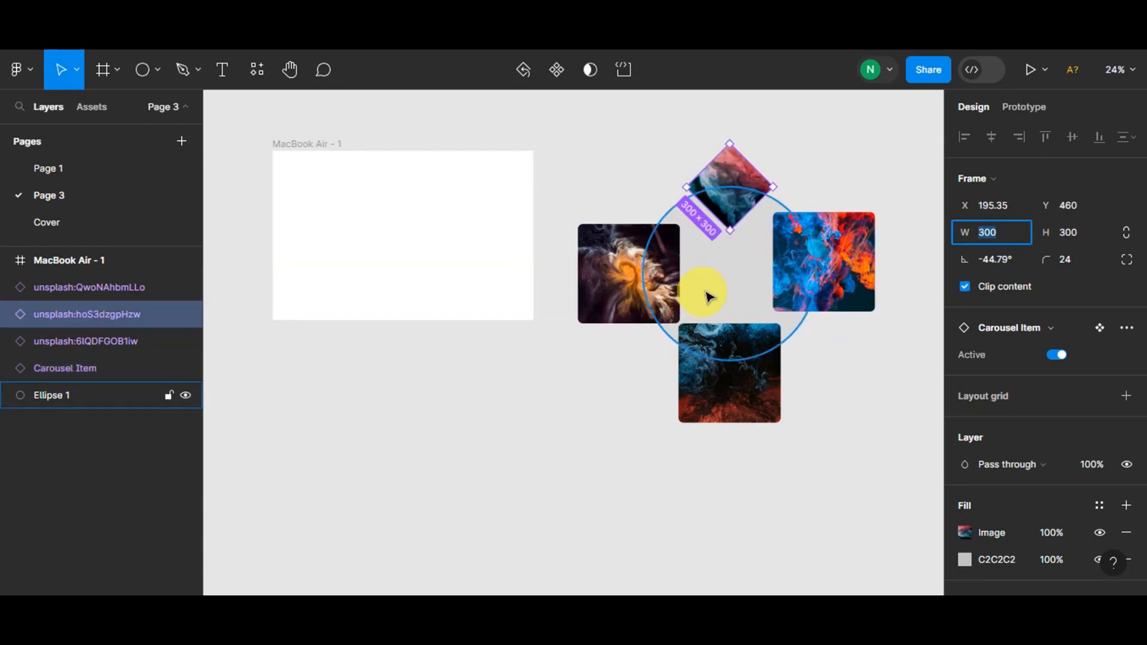
pyautogui.click(830, 277)
pyautogui.click(987, 232)
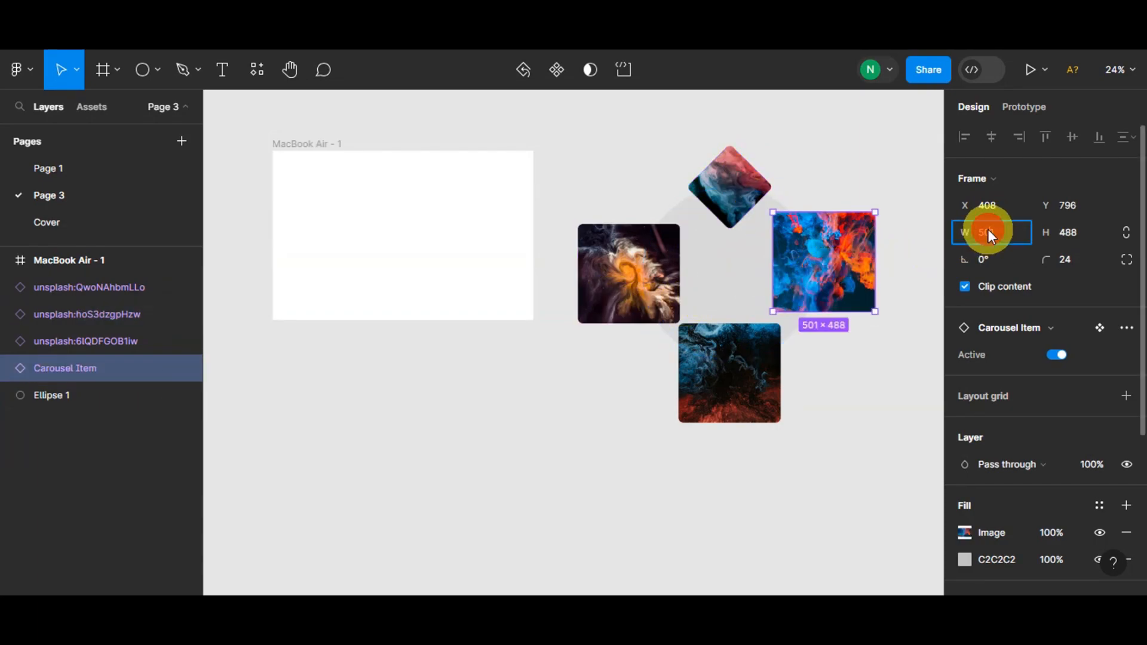
pyautogui.write('300')
pyautogui.click(1074, 233)
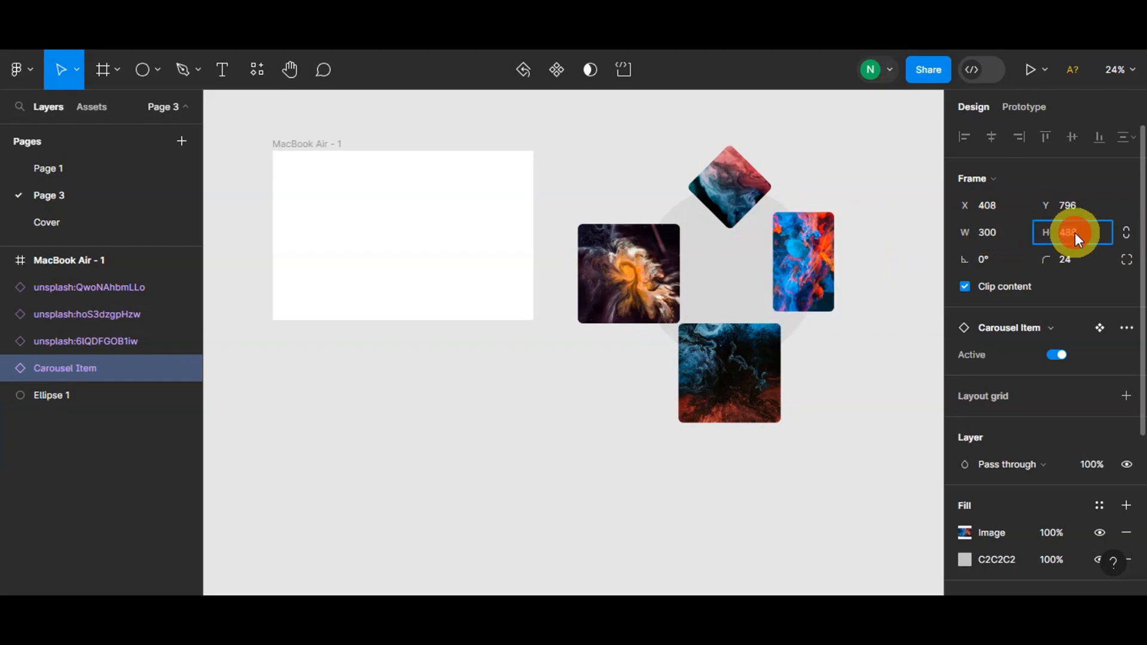
pyautogui.write('300')
pyautogui.click(879, 359)
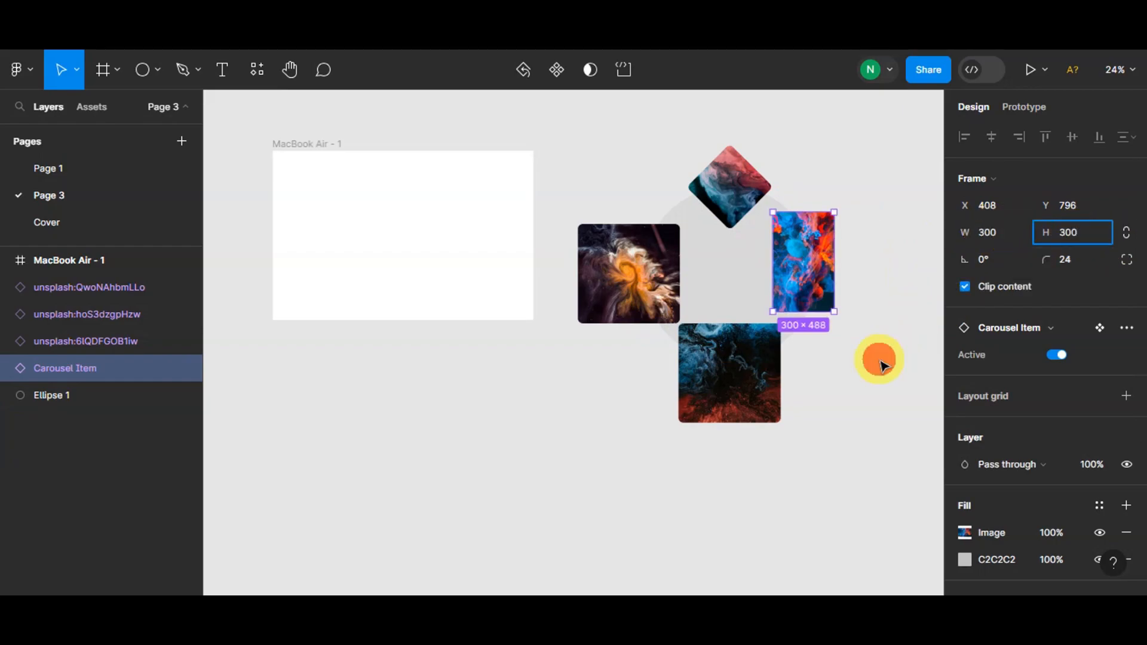
# Resize the dark blue-red image at the circle's bottom edge to 300 × 300.
pyautogui.click(765, 379)
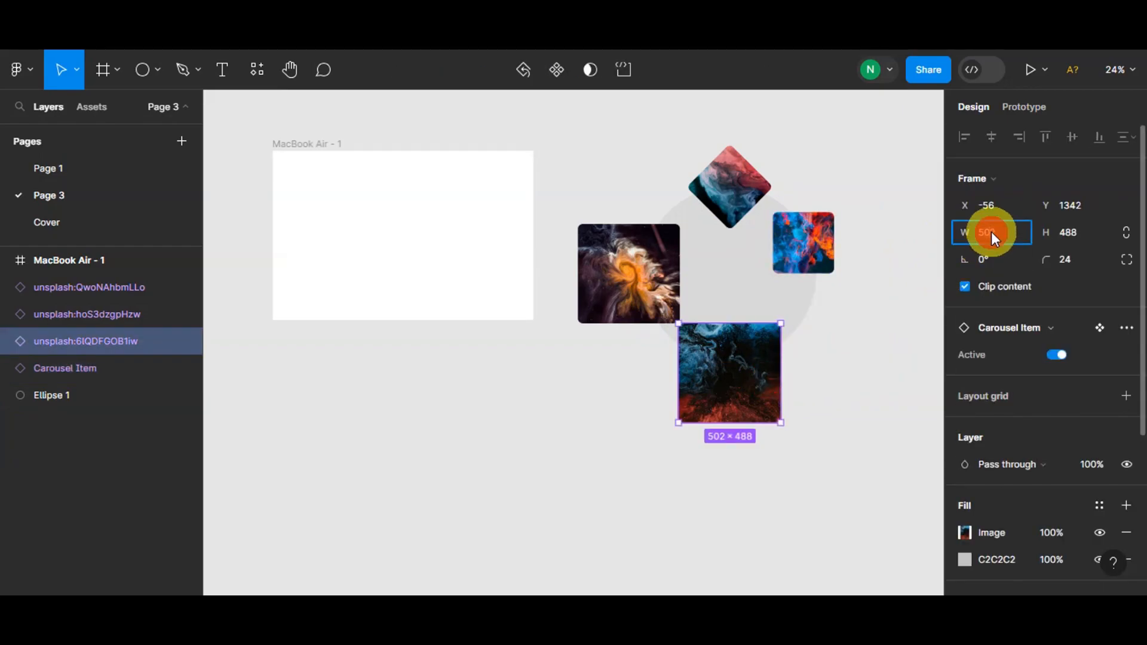
pyautogui.write('300')
pyautogui.click(1074, 233)
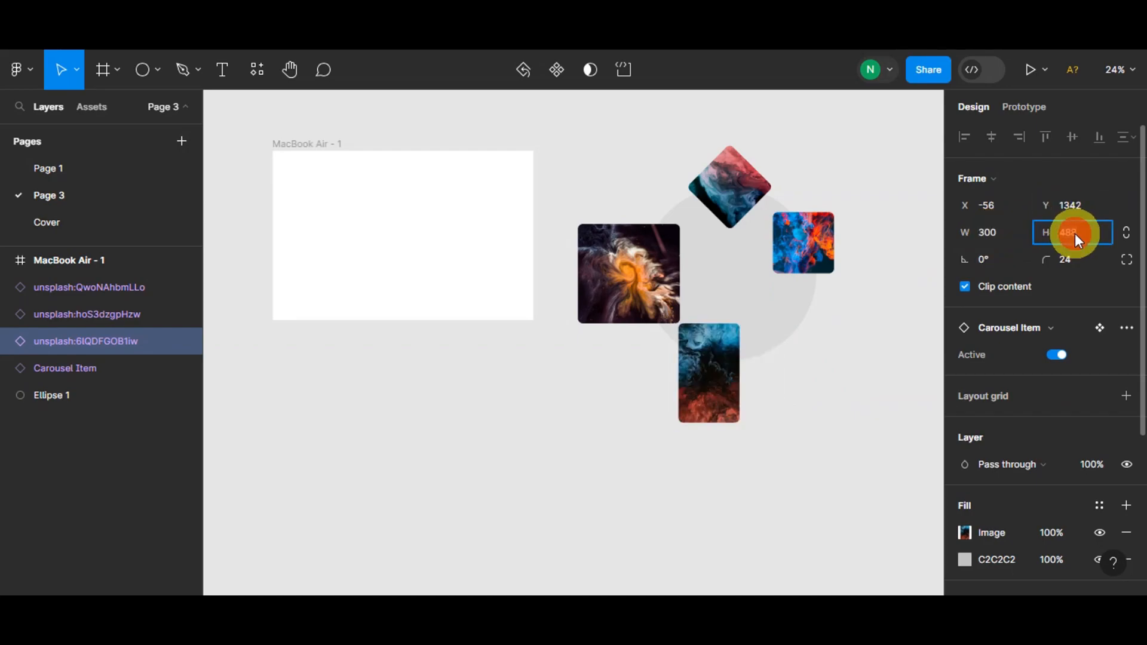
pyautogui.write('300')
pyautogui.press('Return')
pyautogui.click(802, 410)
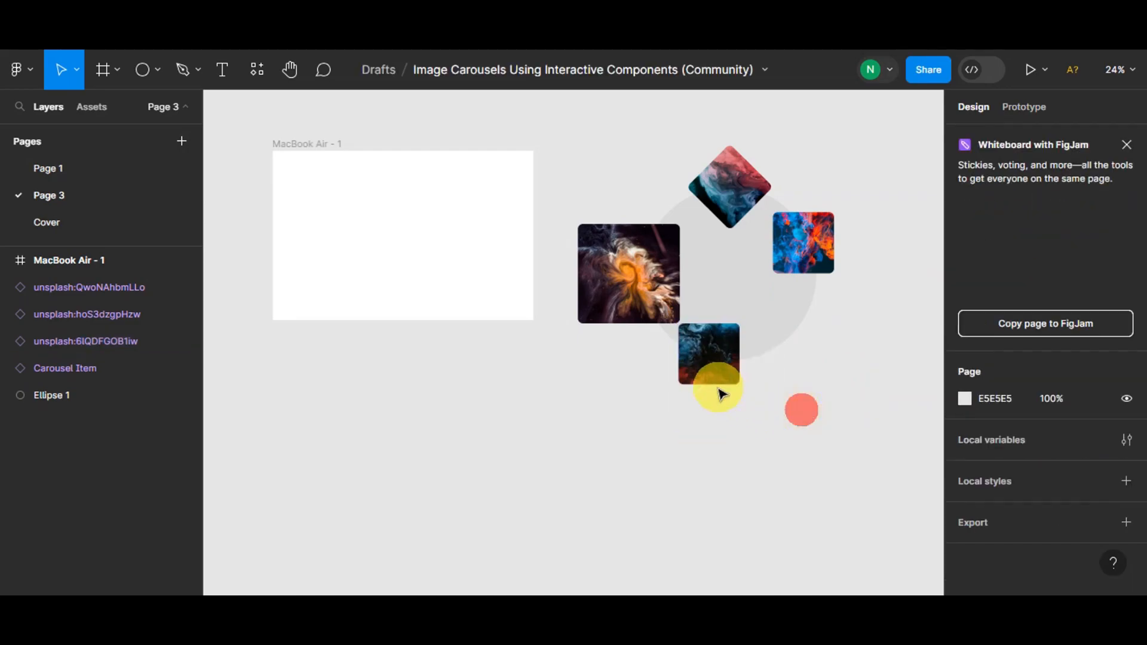
# Resize the orange swirl image at the circle's left edge to 300 × 300.
pyautogui.click(650, 292)
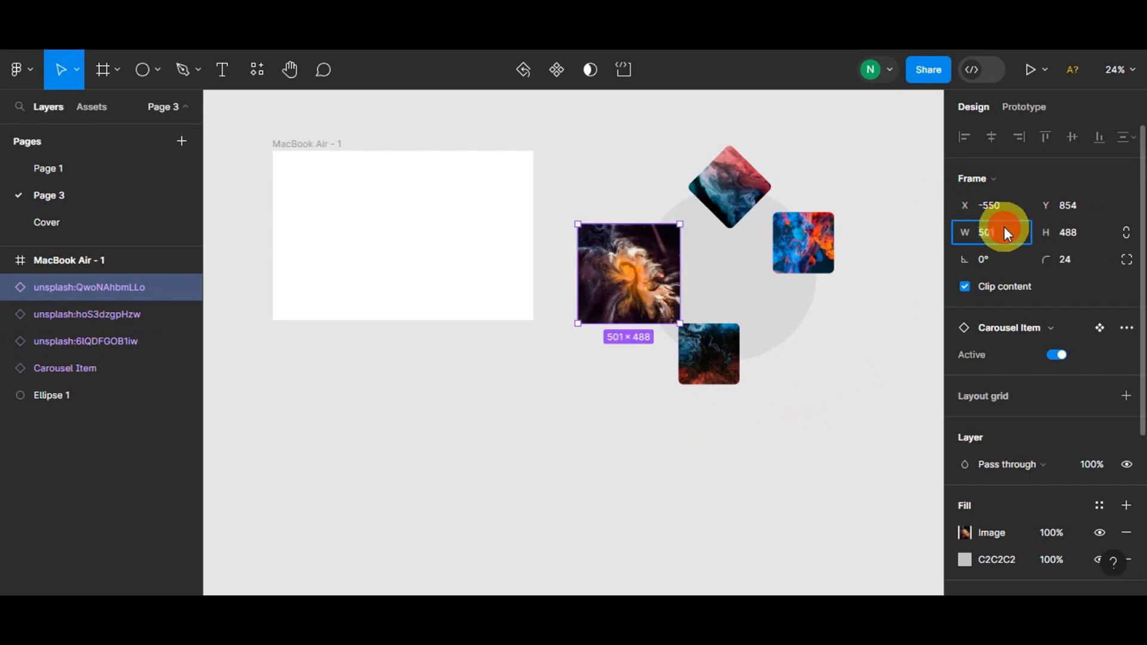
pyautogui.write('300')
pyautogui.click(1085, 232)
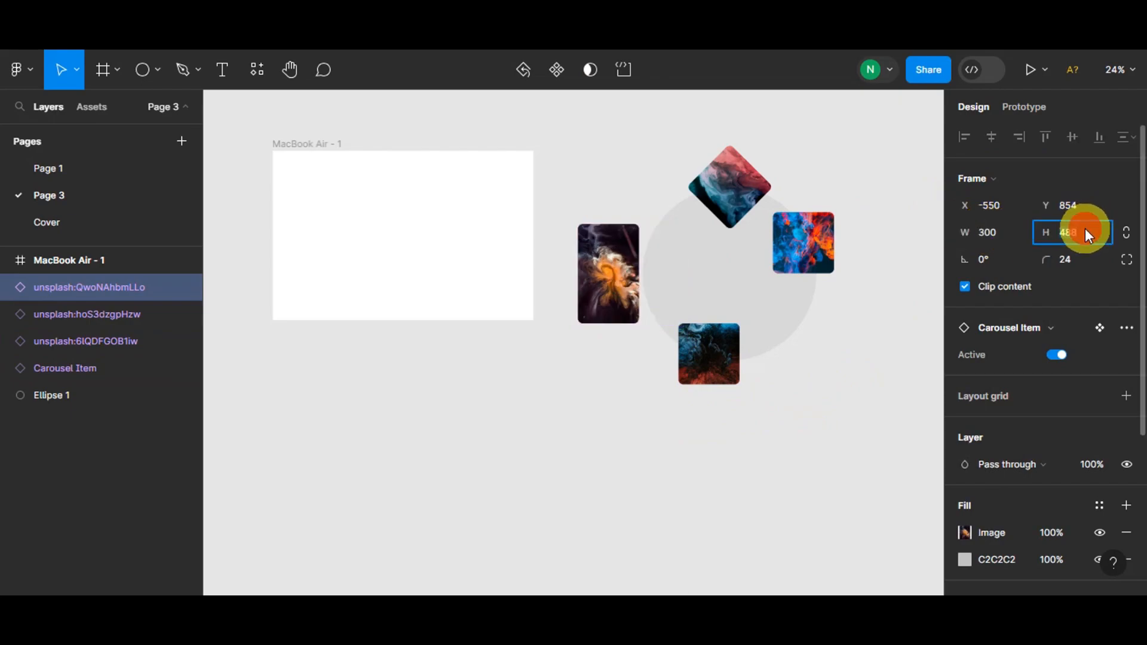
pyautogui.write('300')
pyautogui.click(804, 451)
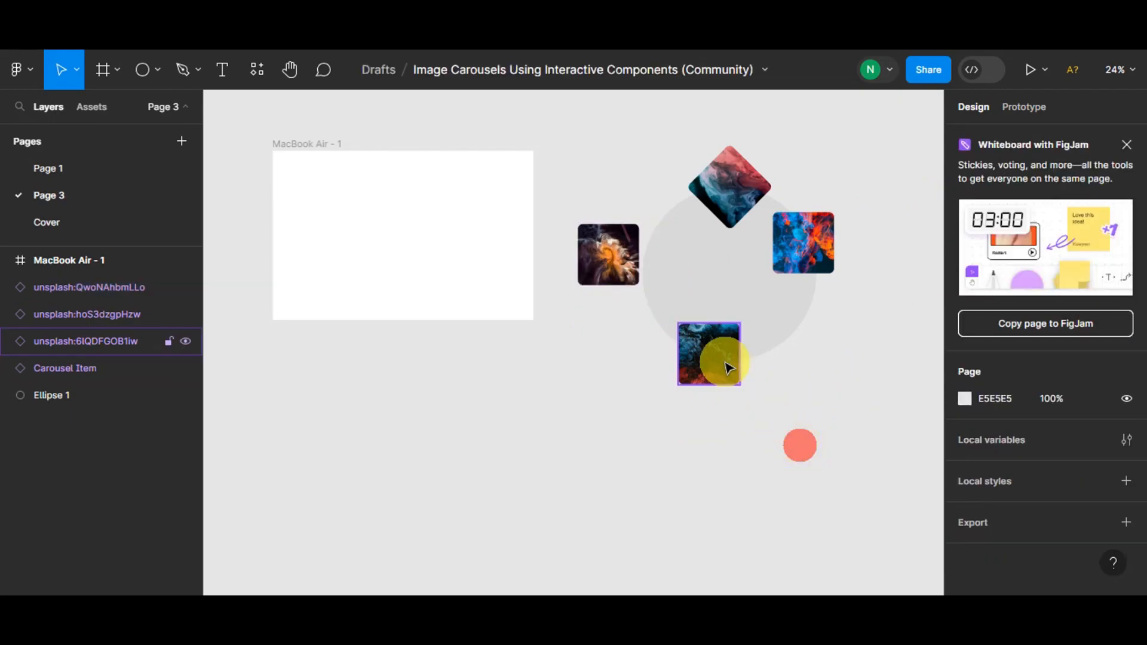
# Rotate the dark blue-red and blue-orange images into diamonds of about 44° and centre them on the circle's bottom and right edges.
pyautogui.moveTo(720, 368)
pyautogui.mouseDown()
pyautogui.moveTo(747, 366)
pyautogui.moveTo(712, 392)
pyautogui.moveTo(754, 406)
pyautogui.moveTo(728, 392)
pyautogui.moveTo(737, 405)
pyautogui.moveTo(733, 346)
pyautogui.moveTo(739, 359)
pyautogui.mouseUp()
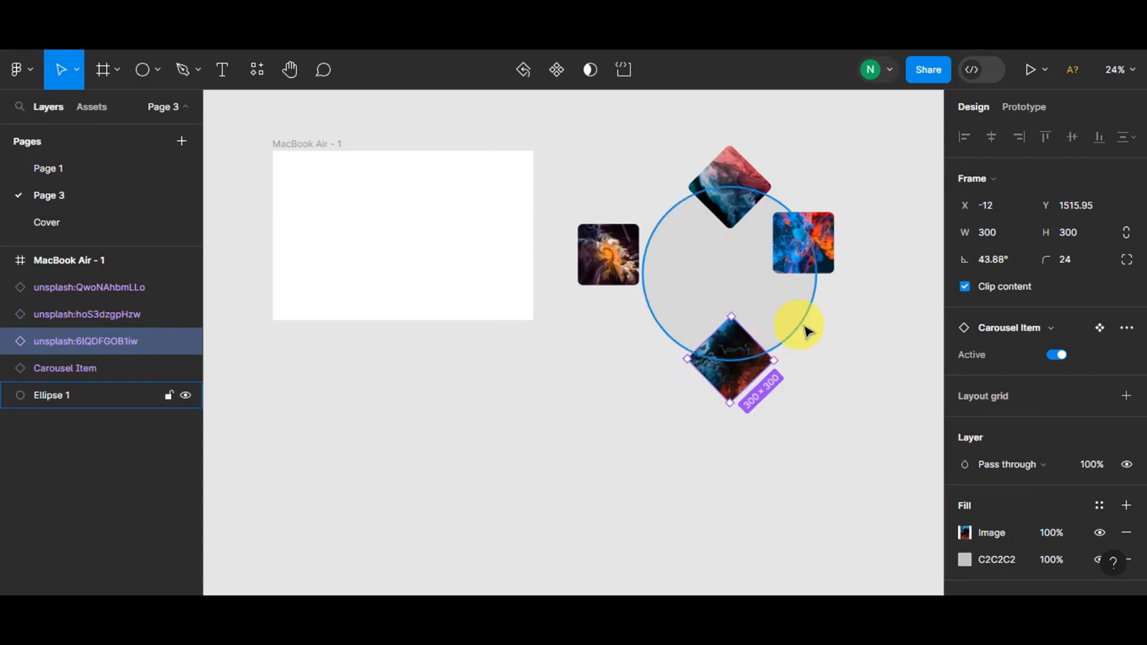
pyautogui.click(822, 238)
pyautogui.moveTo(842, 211); pyautogui.dragTo(820, 280)
# Rotate the orange swirl image to about -43° and centre it on the circle's left edge.
pyautogui.click(603, 263)
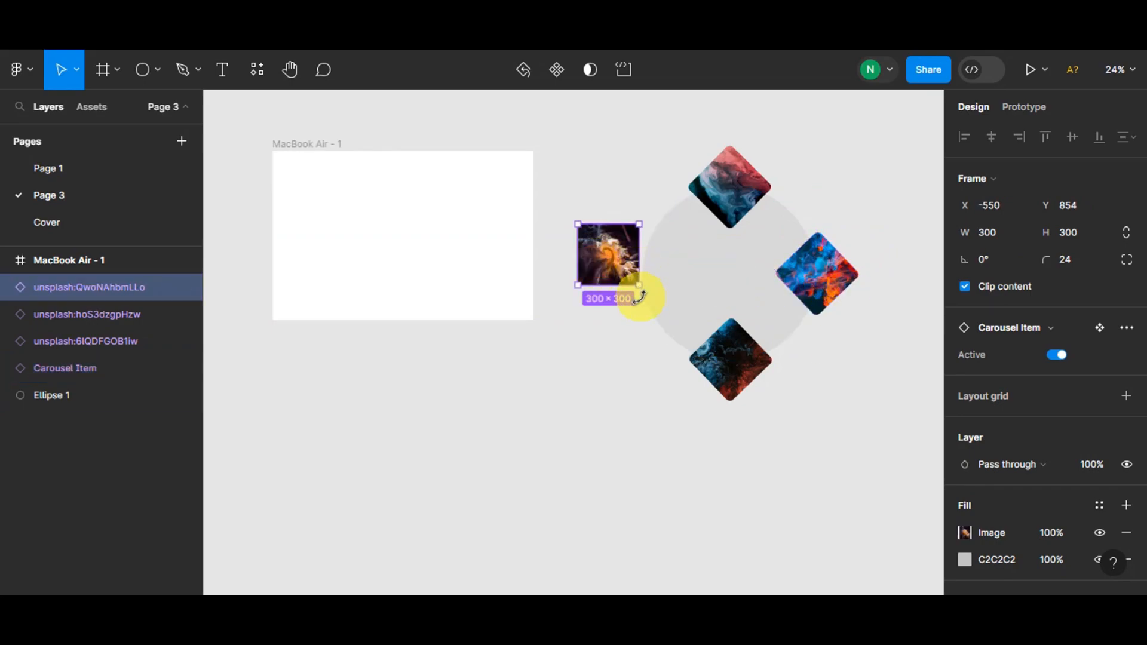
pyautogui.moveTo(639, 297); pyautogui.dragTo(607, 309)
pyautogui.moveTo(612, 248); pyautogui.dragTo(650, 274)
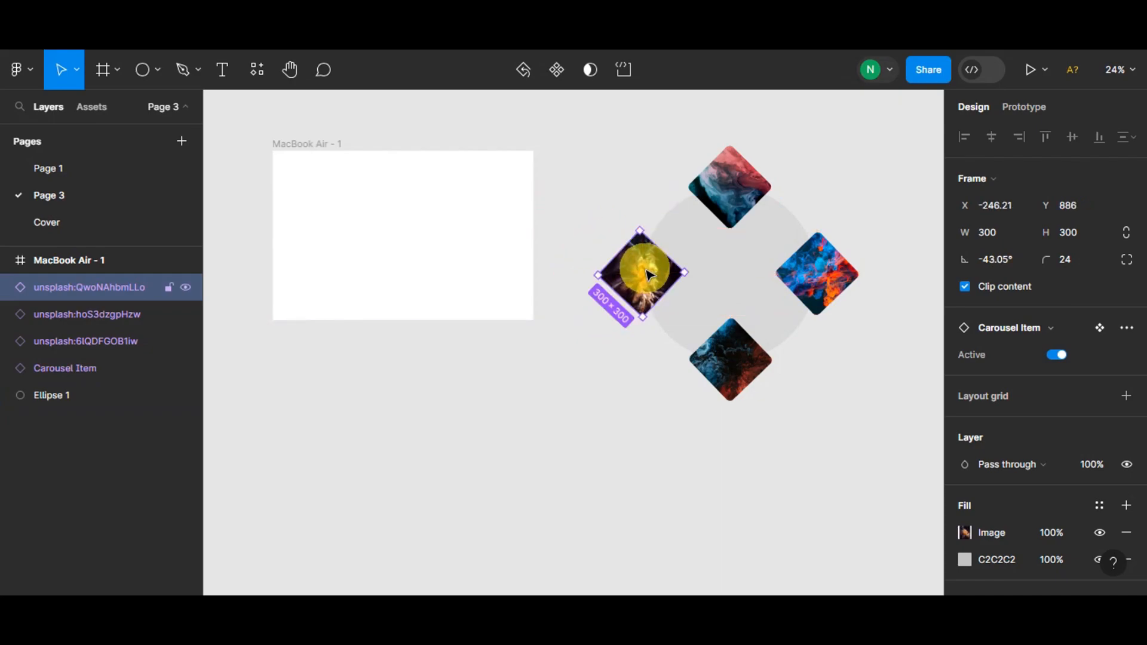
pyautogui.click(853, 351)
# Shrink the circle and its four images together to about 886 × 824, overlapping the MacBook Air frame's lower-right corner.
pyautogui.click(602, 118)
pyautogui.moveTo(603, 118); pyautogui.dragTo(778, 312)
pyautogui.moveTo(695, 232); pyautogui.dragTo(627, 290)
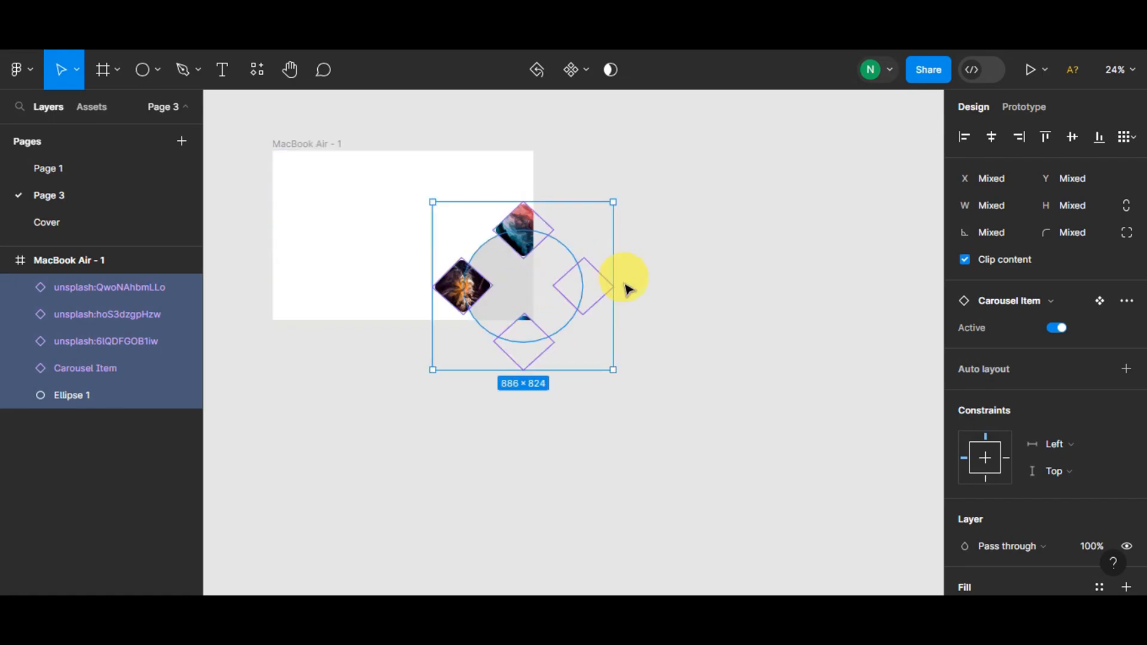
# Rotate the circle and its four images clockwise together so the orange swirl image sits at the circle's upper left.
pyautogui.moveTo(623, 375); pyautogui.dragTo(579, 406)
pyautogui.moveTo(510, 274); pyautogui.dragTo(514, 278)
pyautogui.click(529, 263)
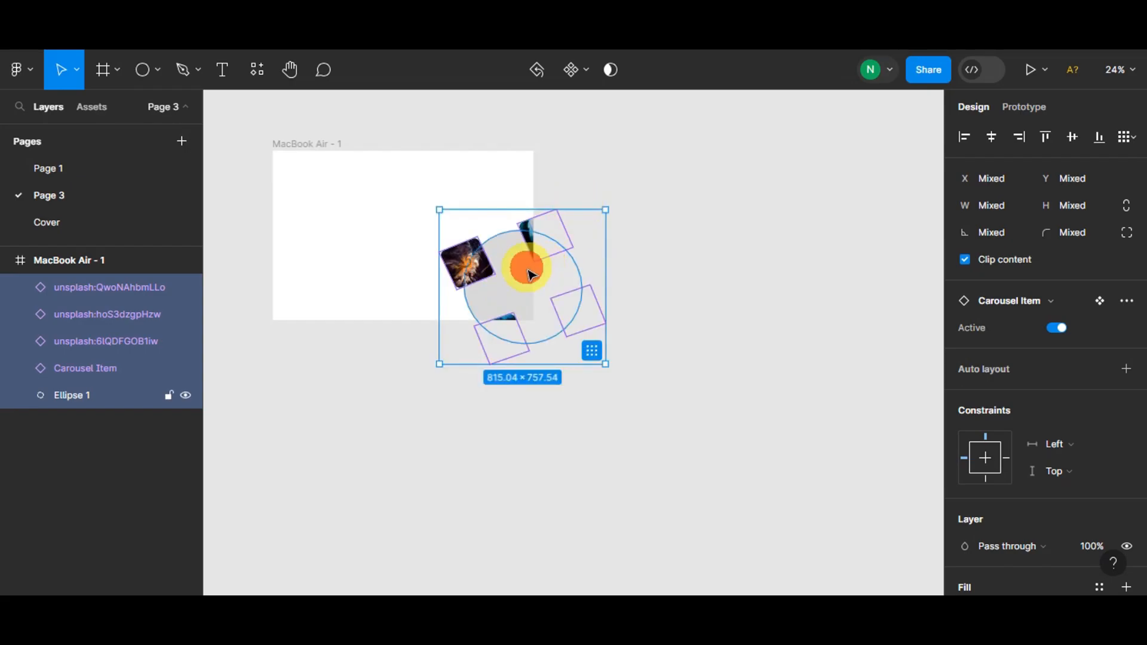
# Group the circle with its four images and enlarge the group to 1321 × 1221, leaving mainly the orange swirl image inside the frame.
pyautogui.moveTo(366, 168); pyautogui.dragTo(622, 385)
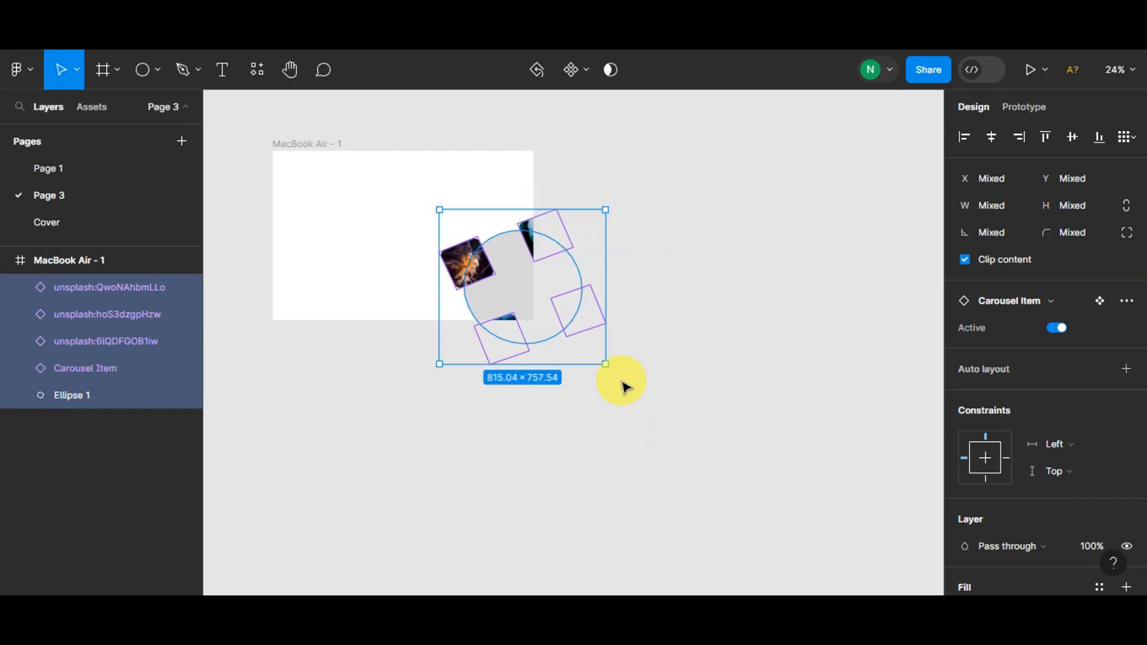
pyautogui.hotkey('ctrl', 'g')
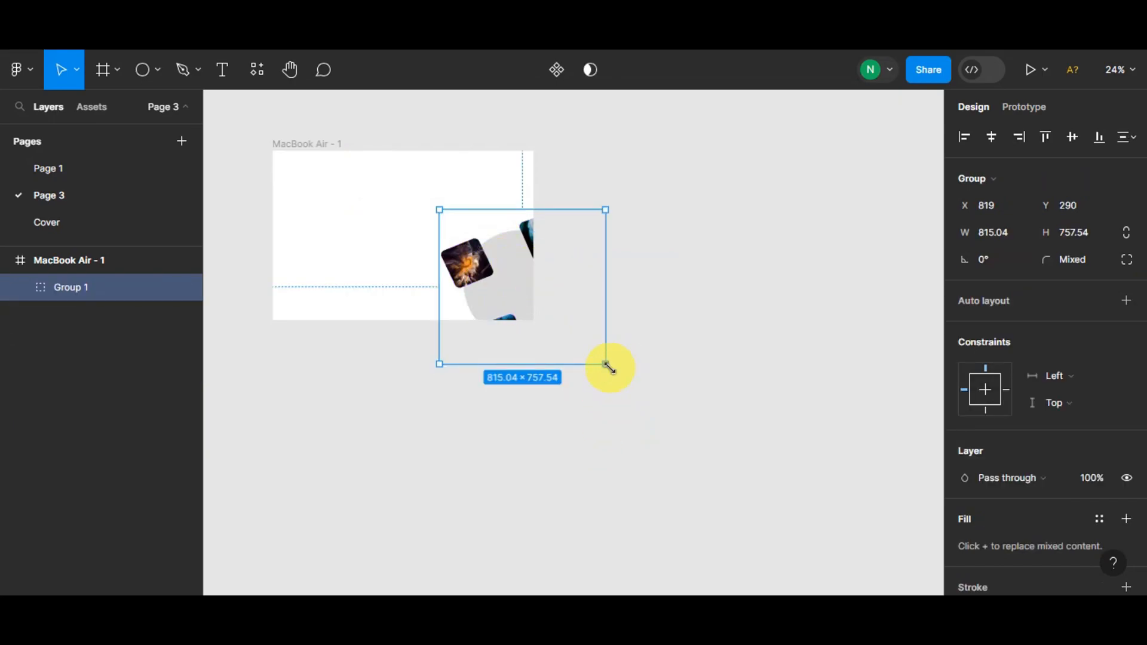
pyautogui.moveTo(607, 364); pyautogui.dragTo(663, 424)
pyautogui.moveTo(528, 310); pyautogui.dragTo(518, 288)
pyautogui.moveTo(658, 404); pyautogui.dragTo(705, 439)
pyautogui.moveTo(503, 291); pyautogui.dragTo(503, 285)
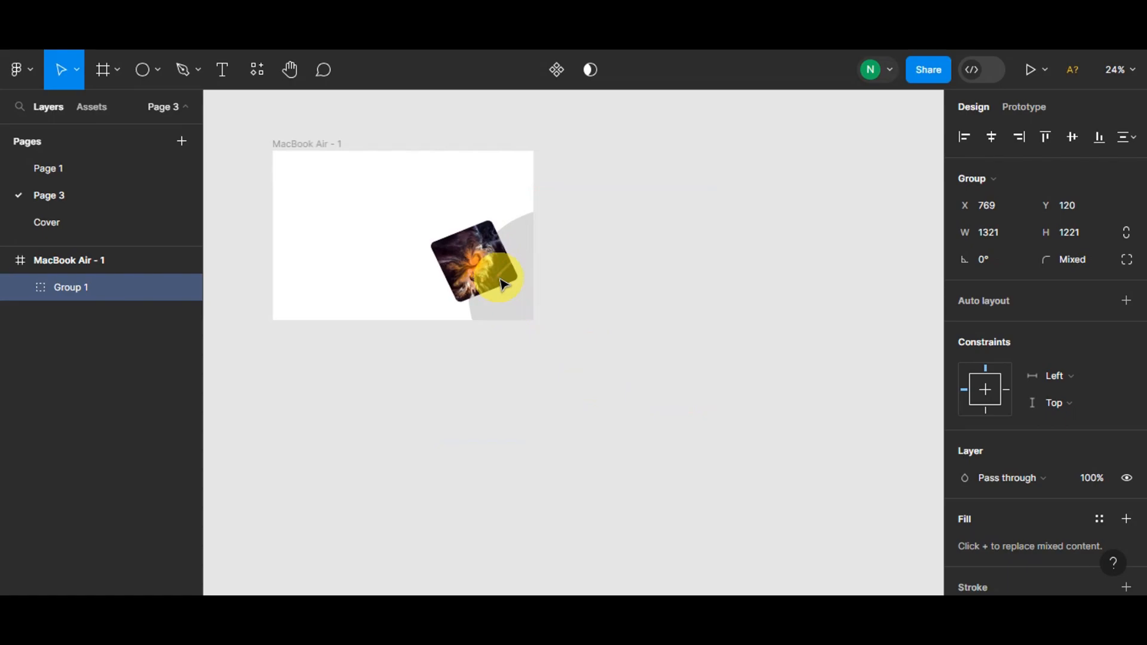
pyautogui.click(387, 426)
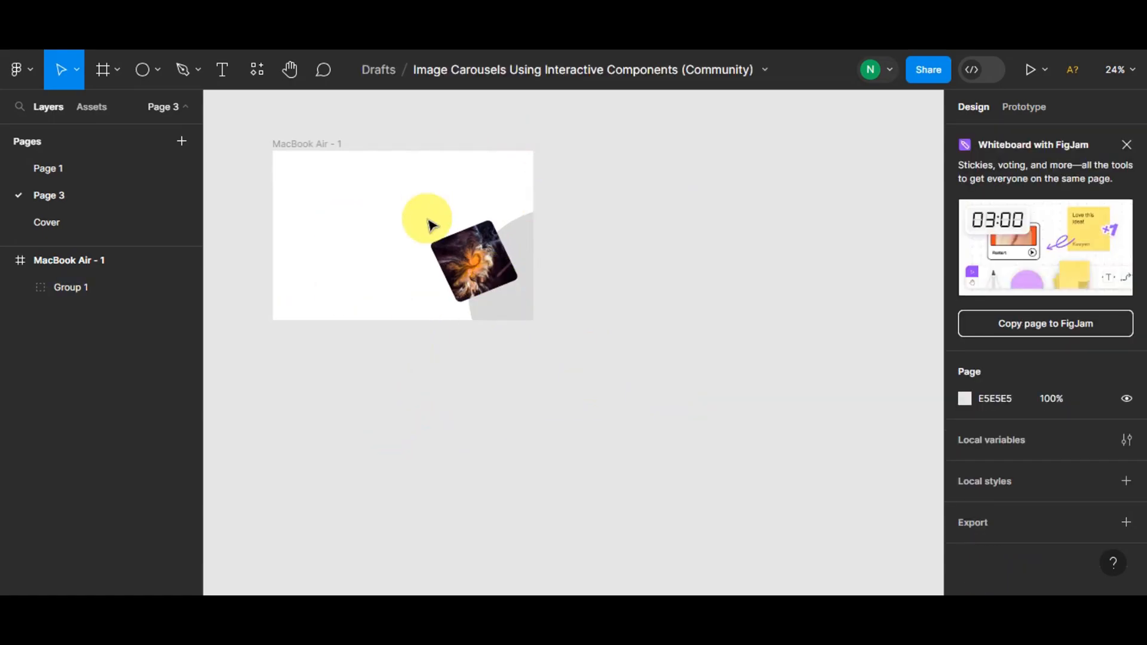
# Add the text COLORS at font size 128 in the left half of the MacBook Air frame, beside the orange swirl image.
pyautogui.click(237, 68)
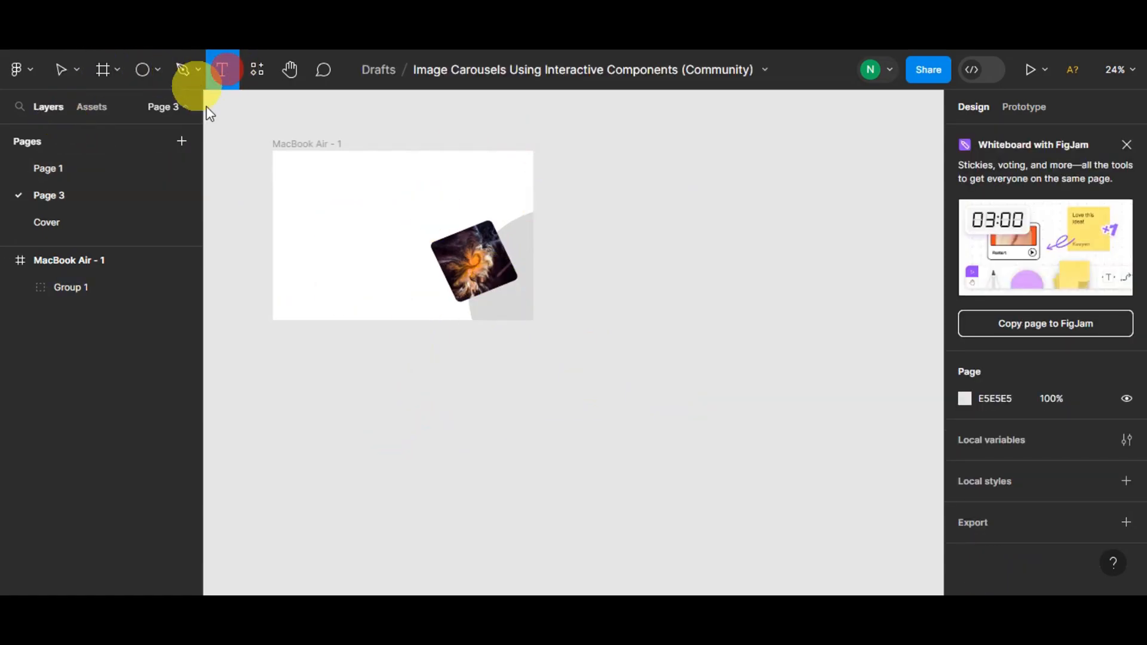
pyautogui.click(309, 227)
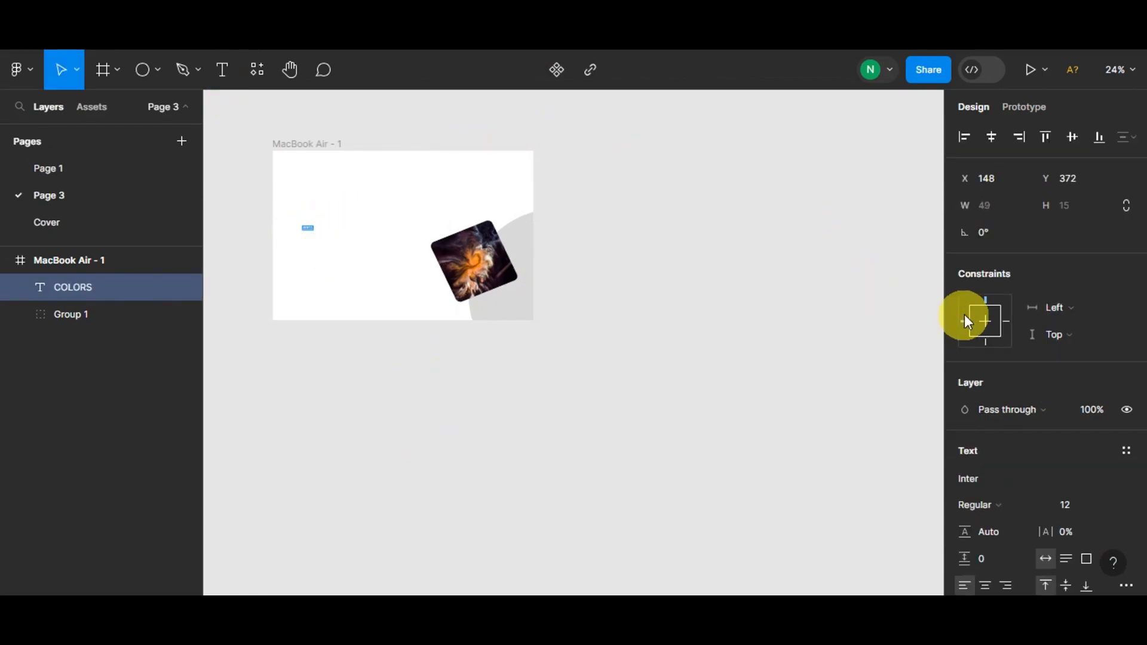
pyautogui.scroll(-2, 997, 454)
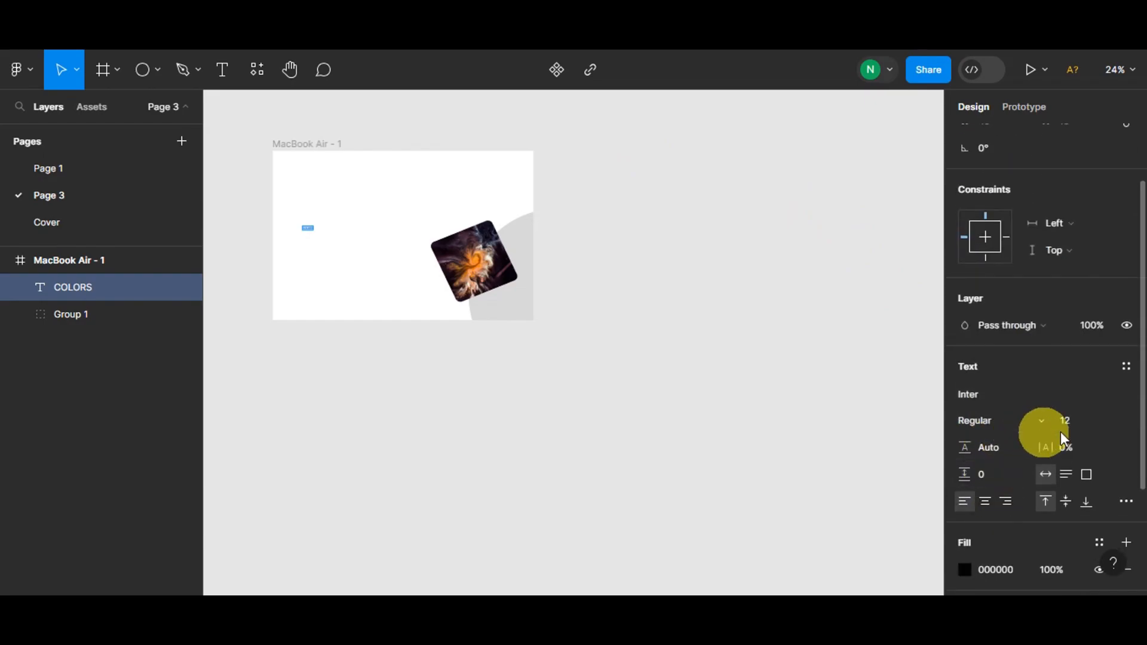
pyautogui.click(1113, 421)
pyautogui.click(1096, 570)
pyautogui.click(366, 237)
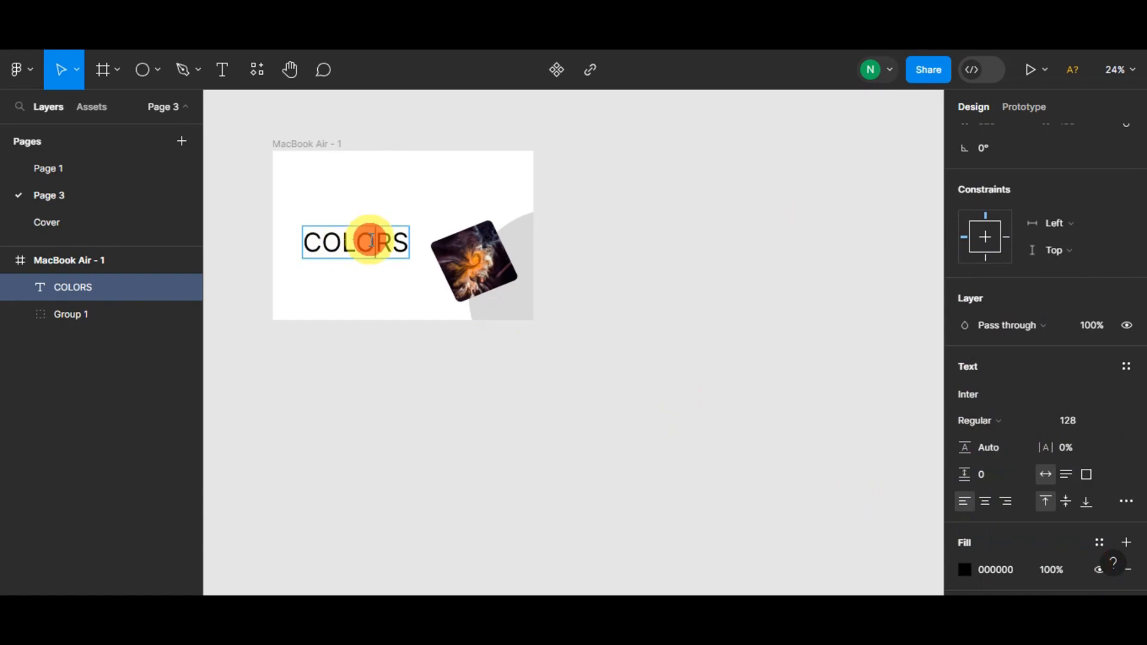
pyautogui.click(637, 230)
pyautogui.click(370, 236)
pyautogui.moveTo(377, 236); pyautogui.dragTo(371, 245)
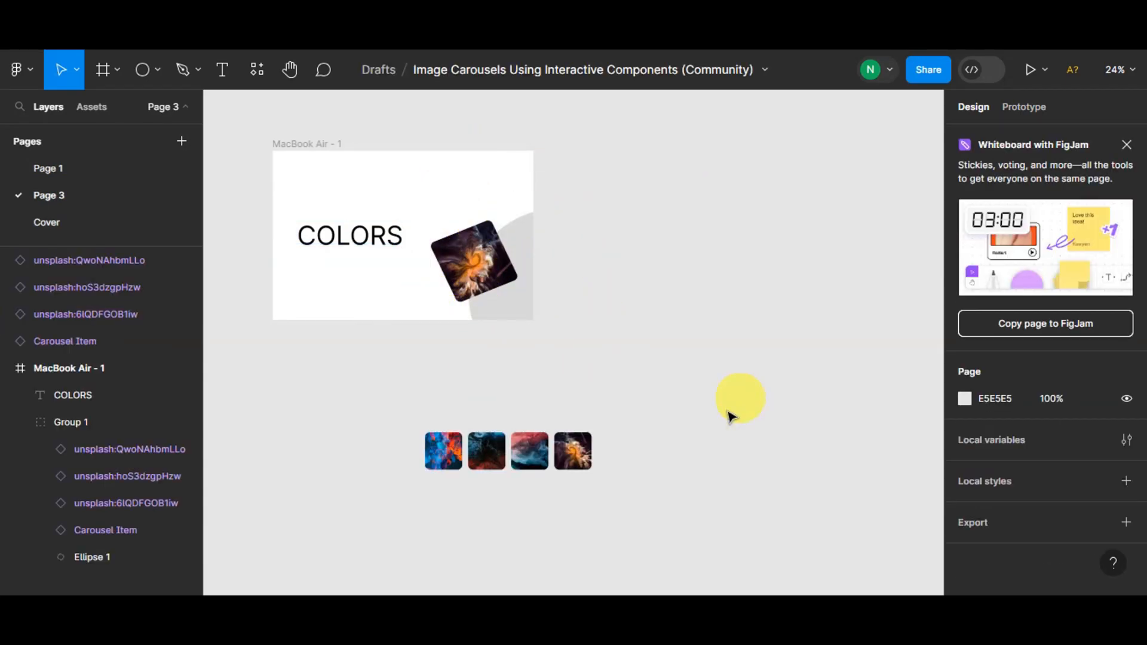
# Shrink the row of four small images to 114 × 98 each and place it directly beneath the COLORS text.
pyautogui.moveTo(348, 400); pyautogui.dragTo(610, 520)
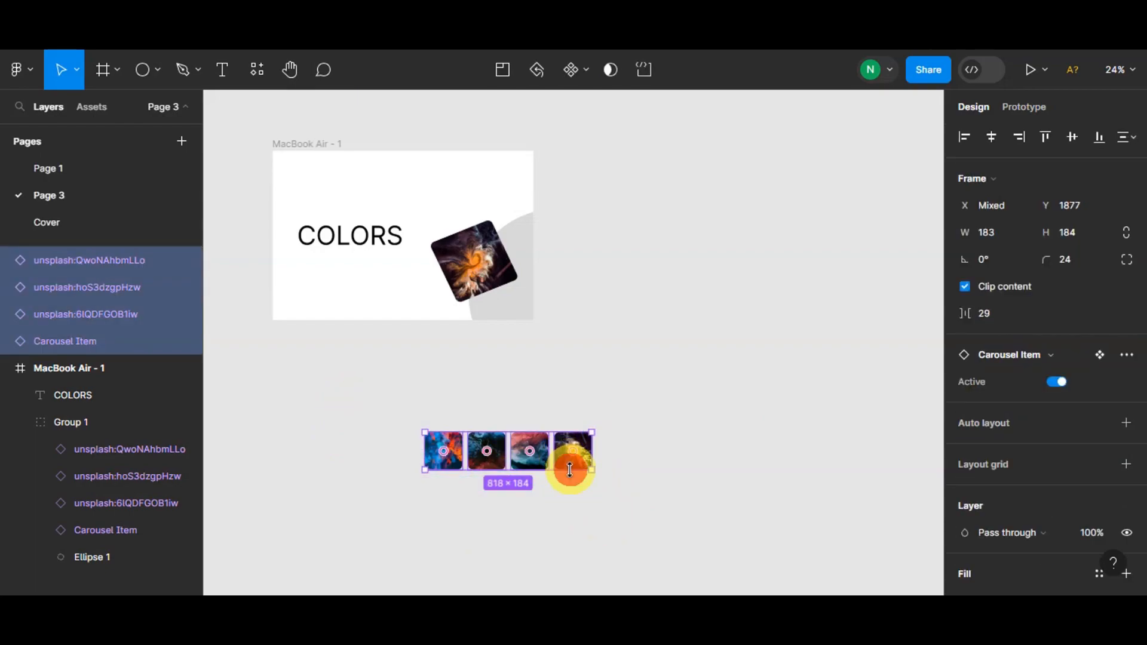
pyautogui.moveTo(586, 473); pyautogui.dragTo(385, 273)
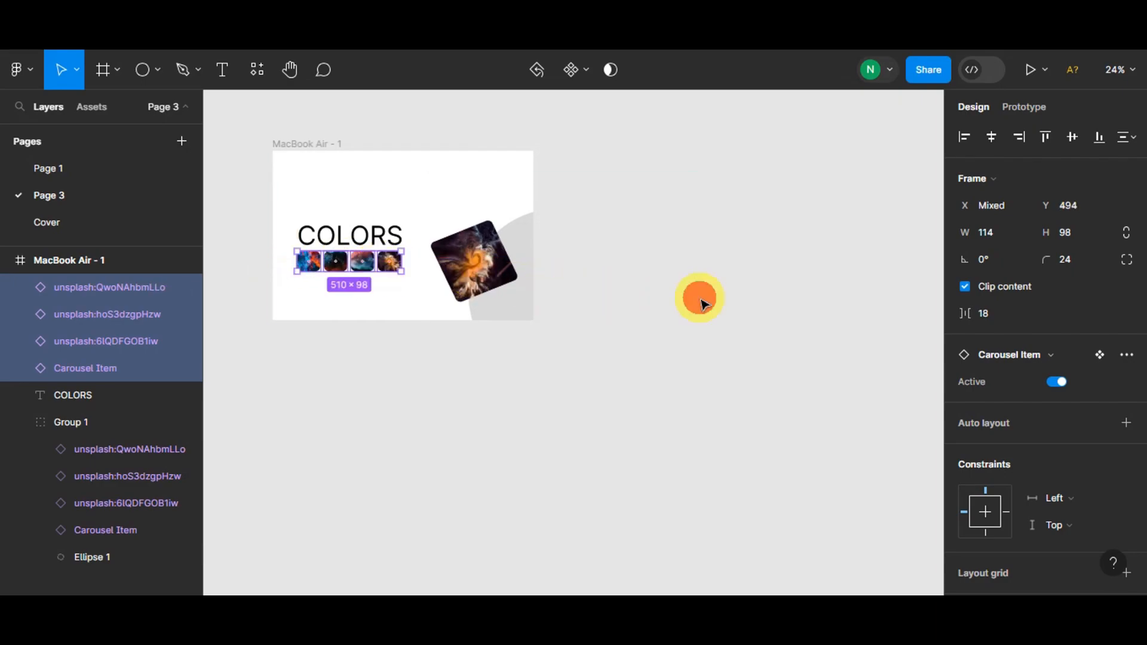
pyautogui.click(701, 301)
# Nudge the grouped circle and images slightly upward inside the MacBook Air frame.
pyautogui.scroll(5, 330, 420)
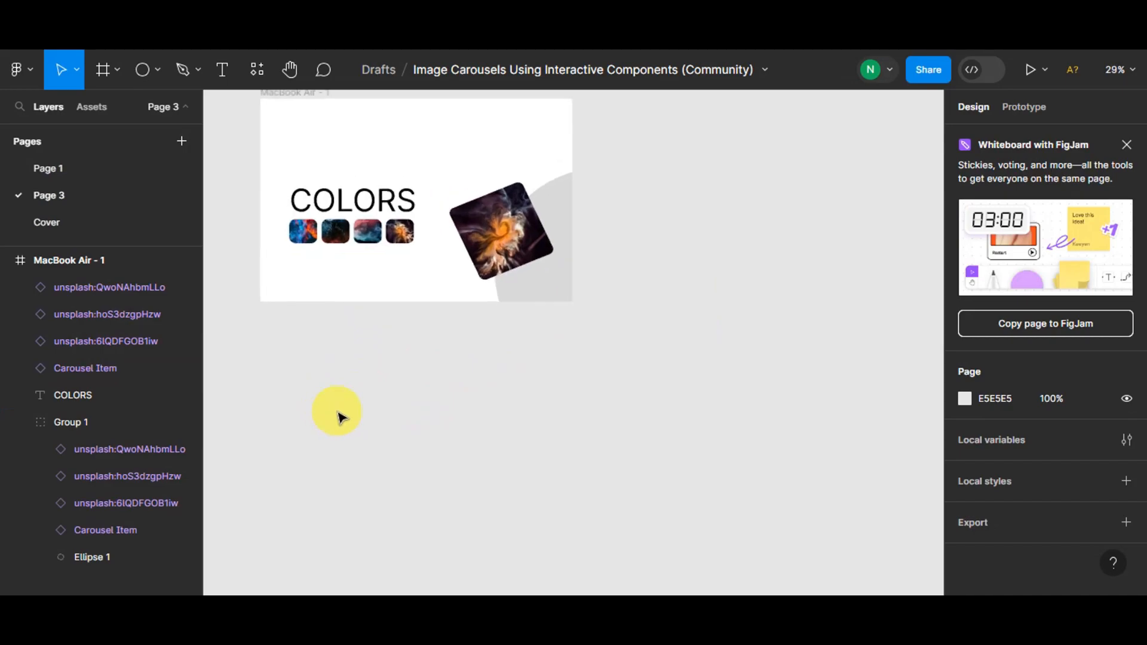
pyautogui.scroll(5, 341, 410)
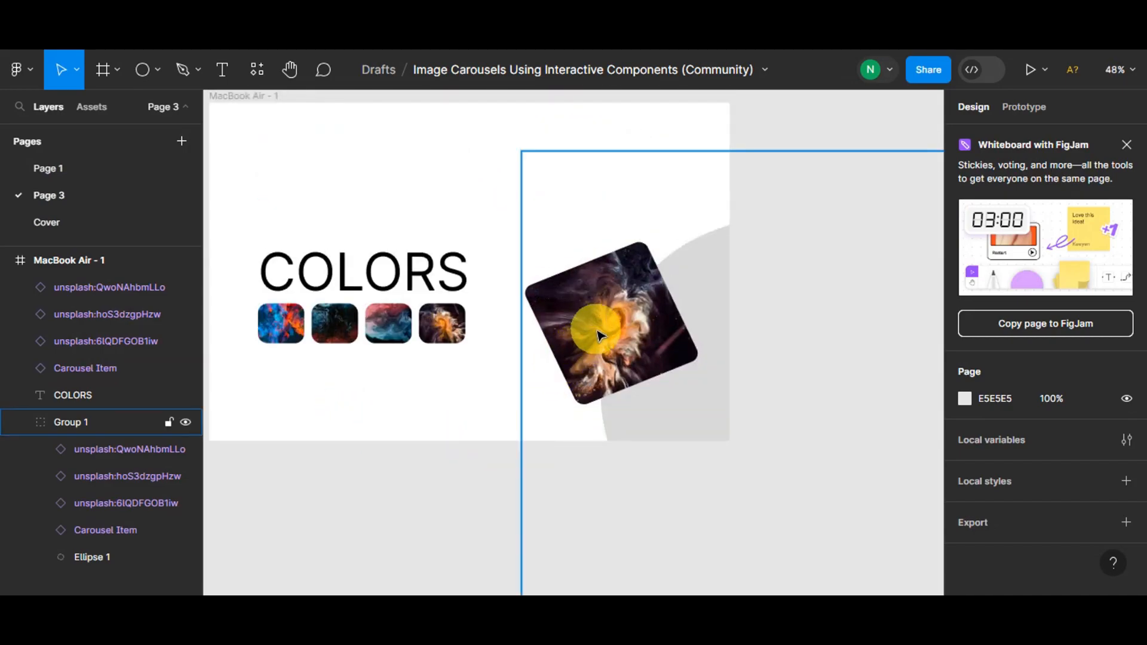
pyautogui.click(598, 320)
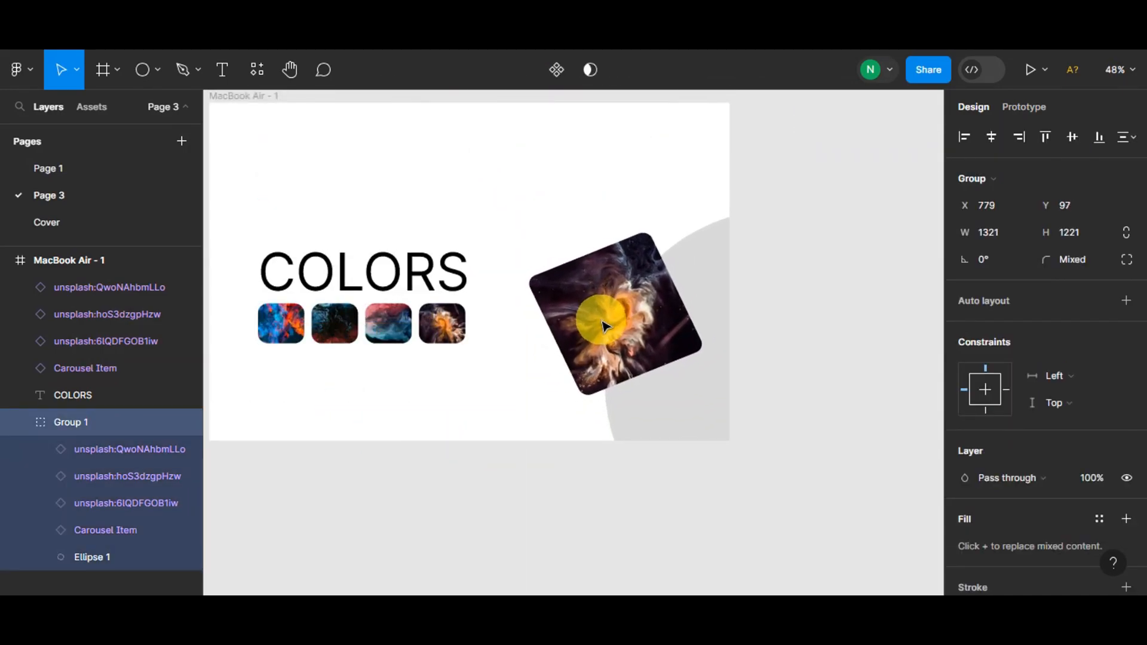
pyautogui.click(491, 508)
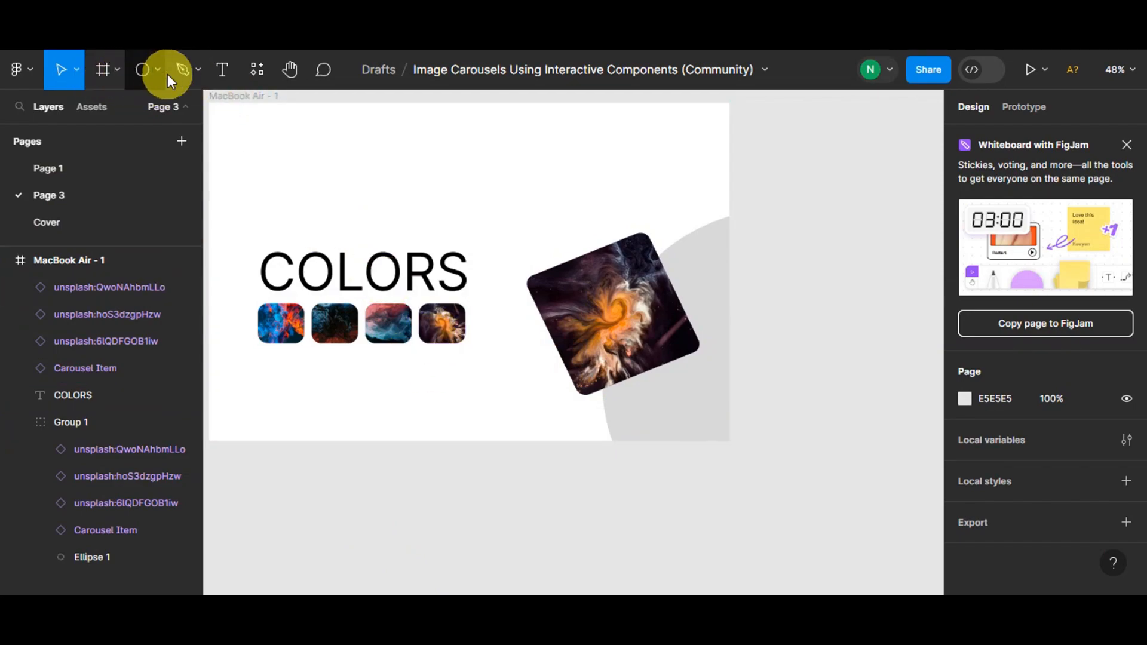
# Draw a horizontal line about 89 long just beneath the orange swirl thumbnail.
pyautogui.click(116, 76)
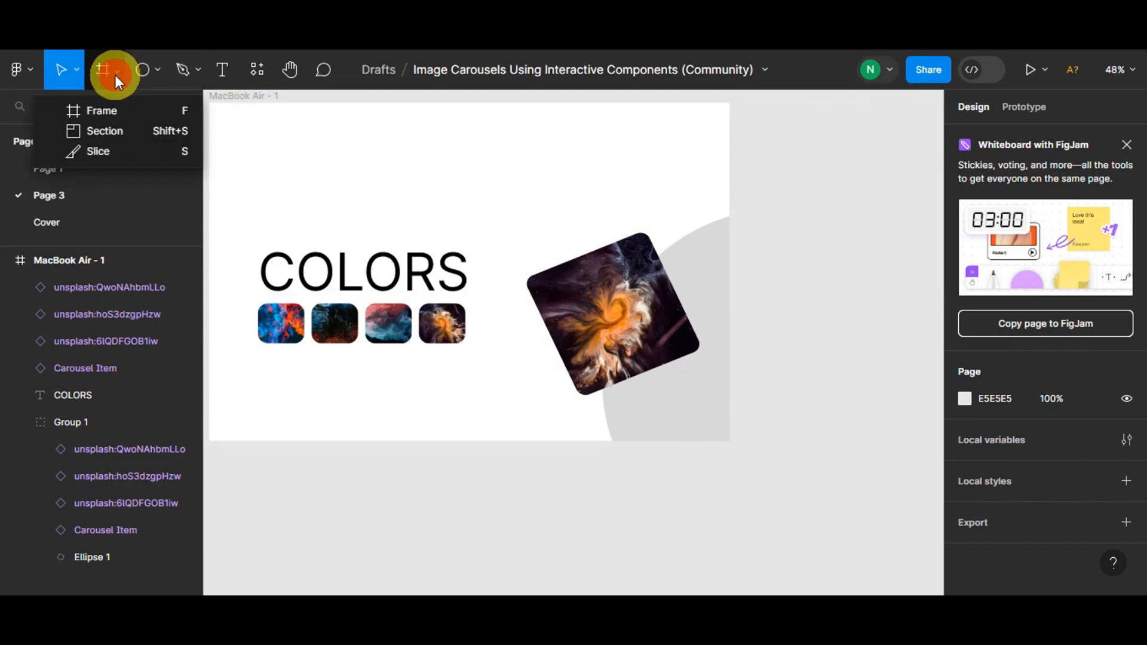
pyautogui.click(157, 70)
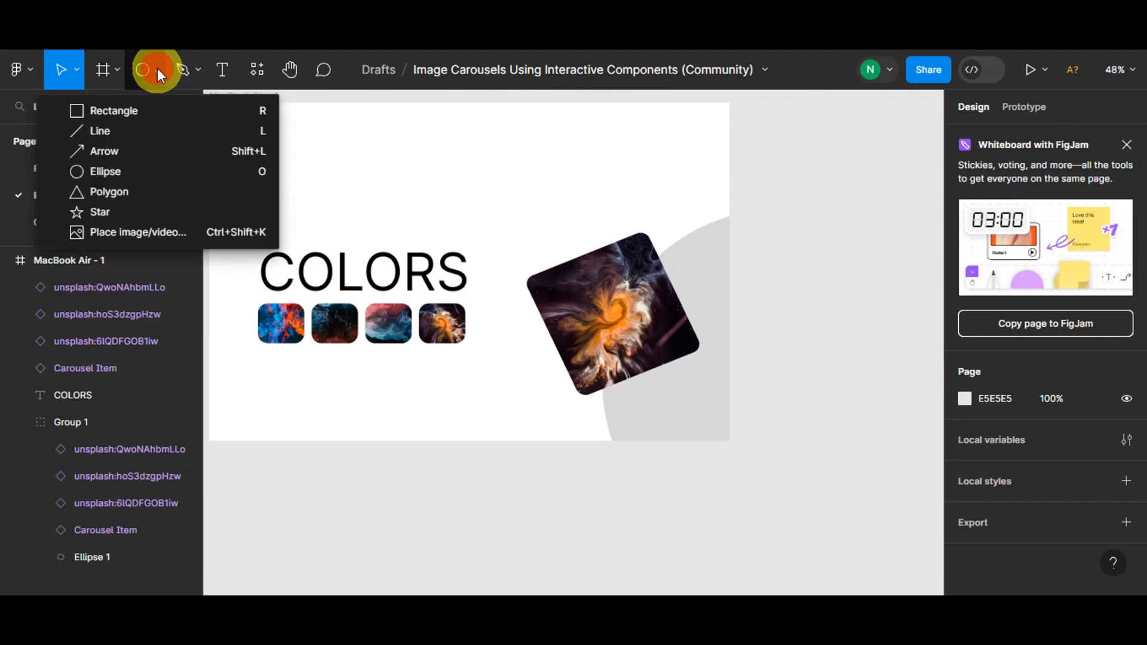
pyautogui.click(112, 130)
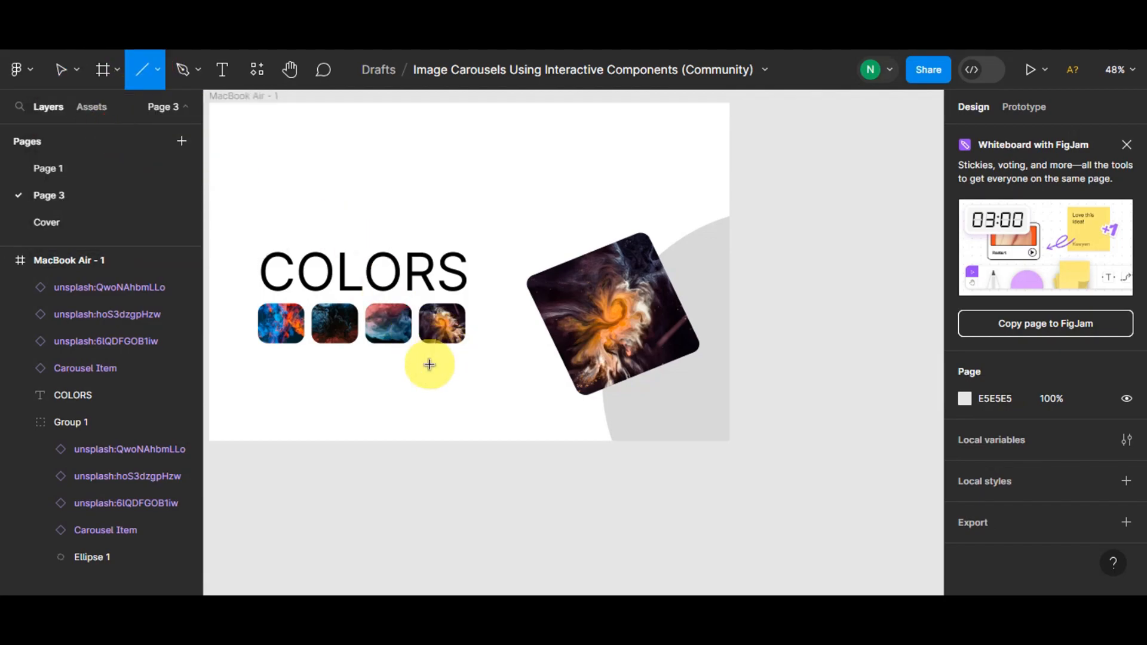
pyautogui.moveTo(424, 350)
pyautogui.mouseDown()
pyautogui.moveTo(465, 358)
pyautogui.moveTo(458, 353)
pyautogui.mouseUp()
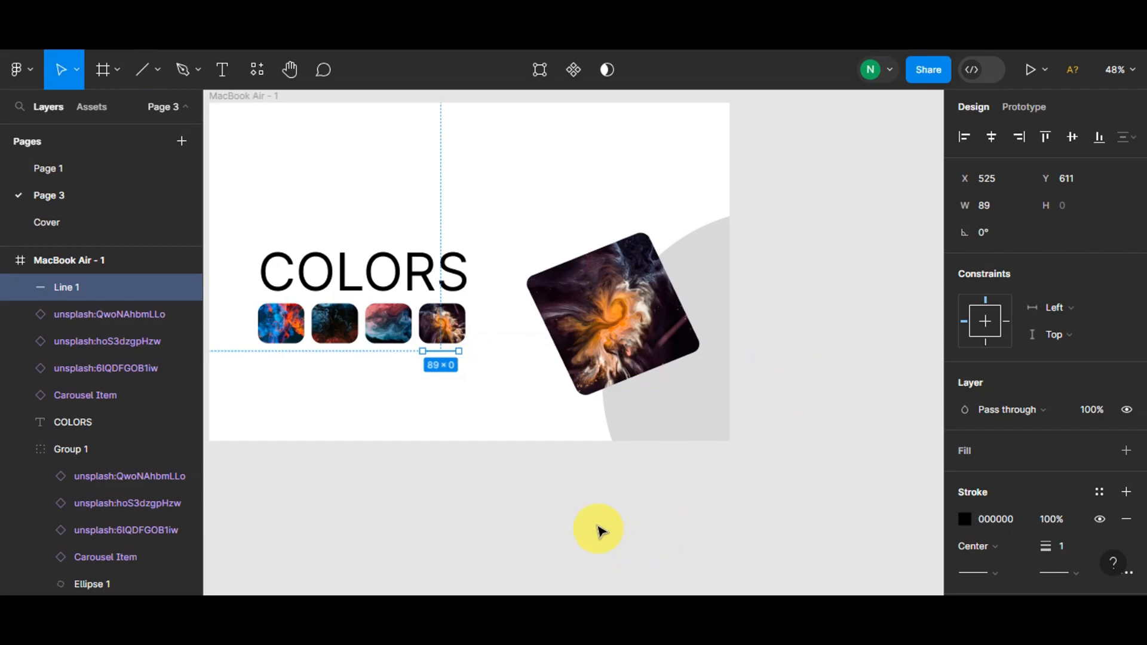
pyautogui.click(461, 456)
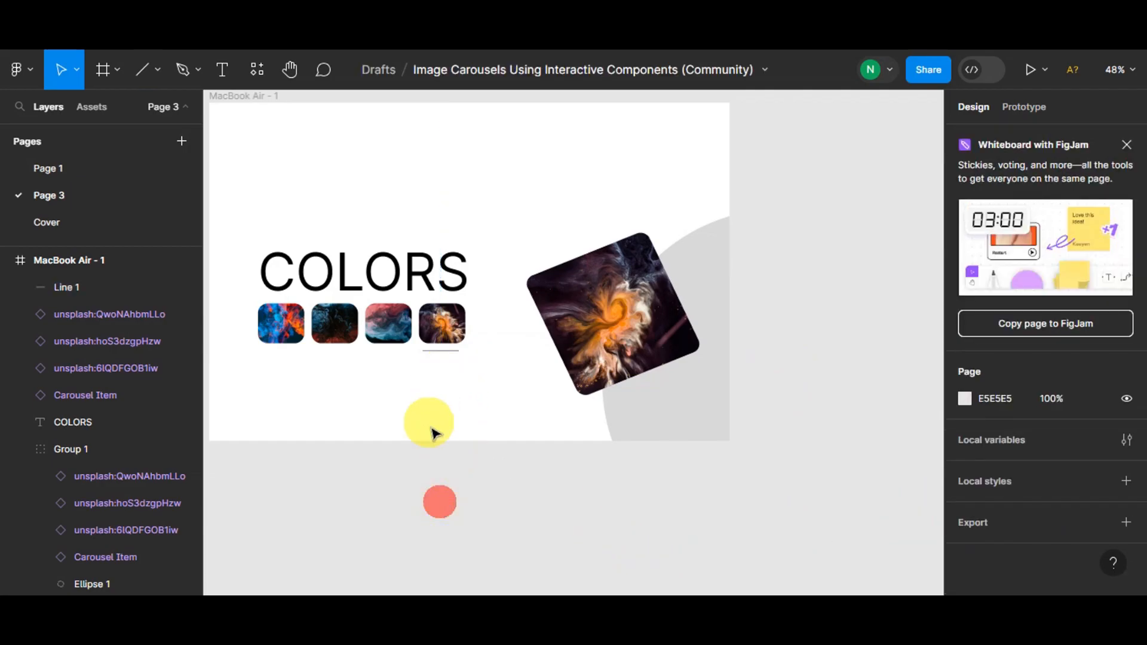
# Set the stroke weight of the line under the orange swirl thumbnail to 3.
pyautogui.click(443, 356)
pyautogui.scroll(-2, 997, 478)
pyautogui.click(993, 488)
pyautogui.click(987, 364)
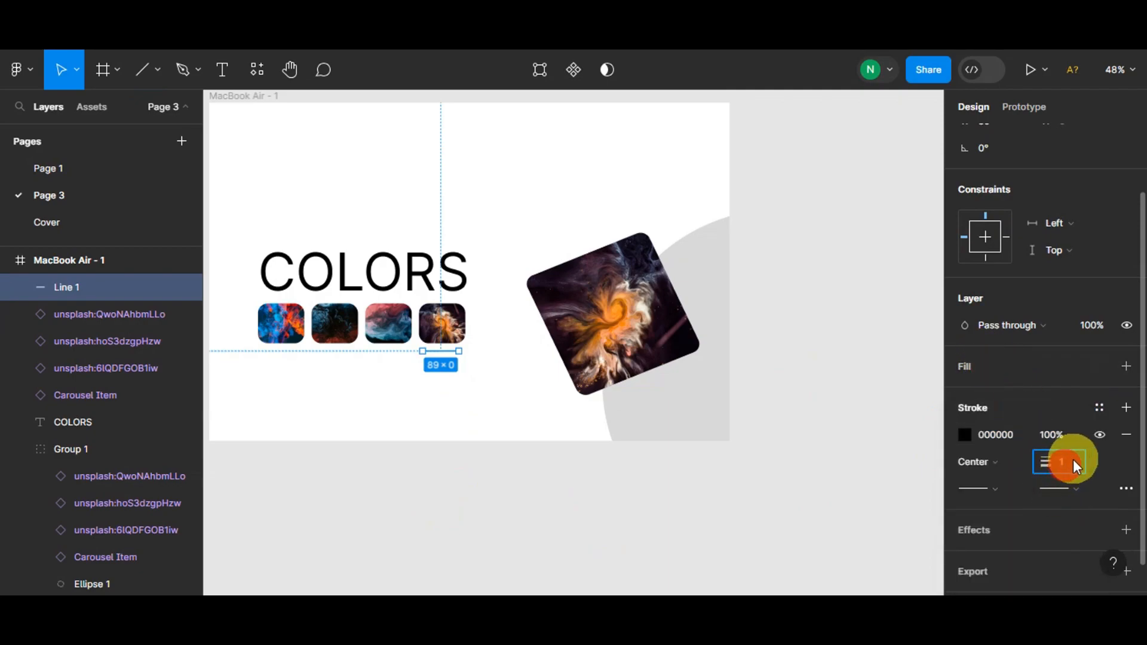
pyautogui.write('3')
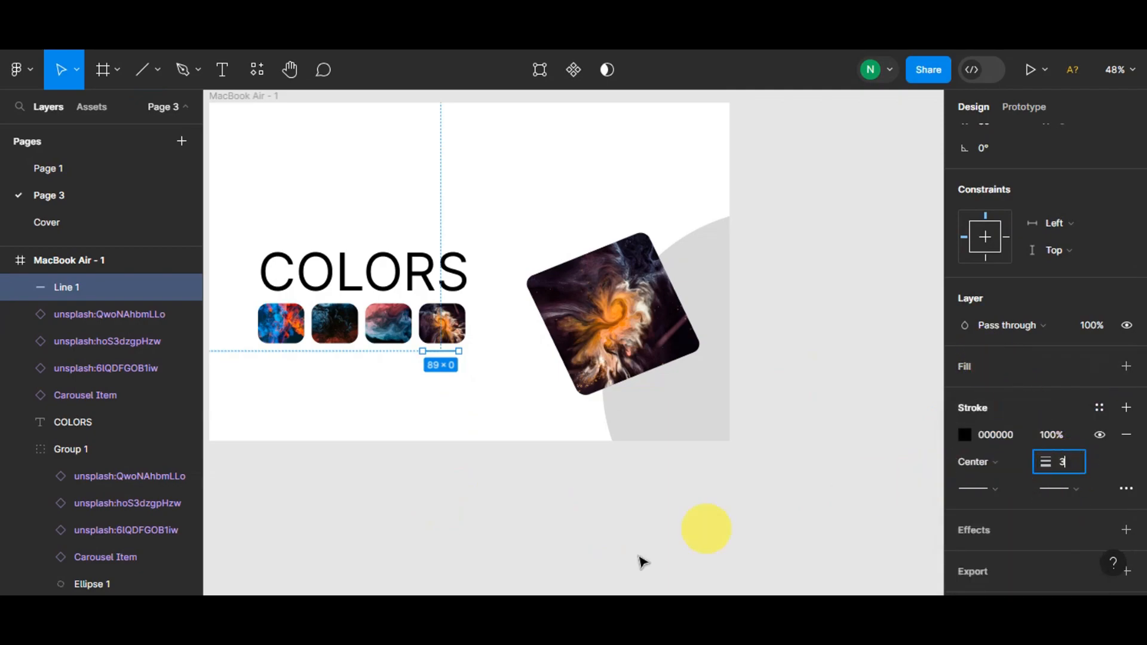
pyautogui.click(611, 564)
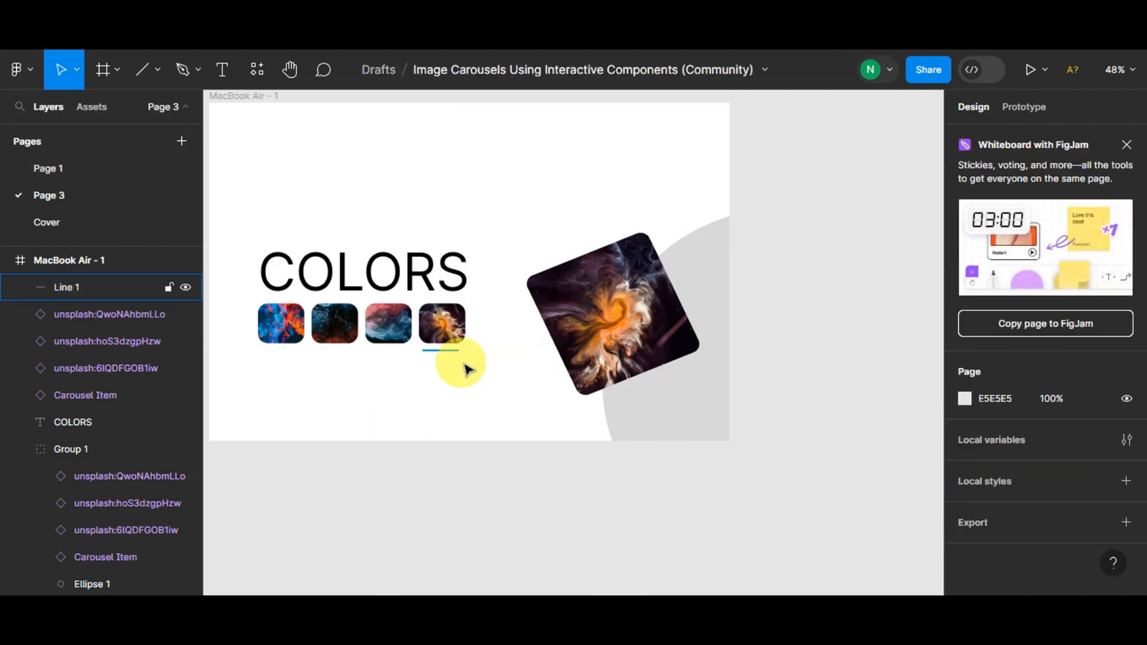
# Add a drop shadow effect to the orange swirl thumbnail under the COLORS text.
pyautogui.click(452, 323)
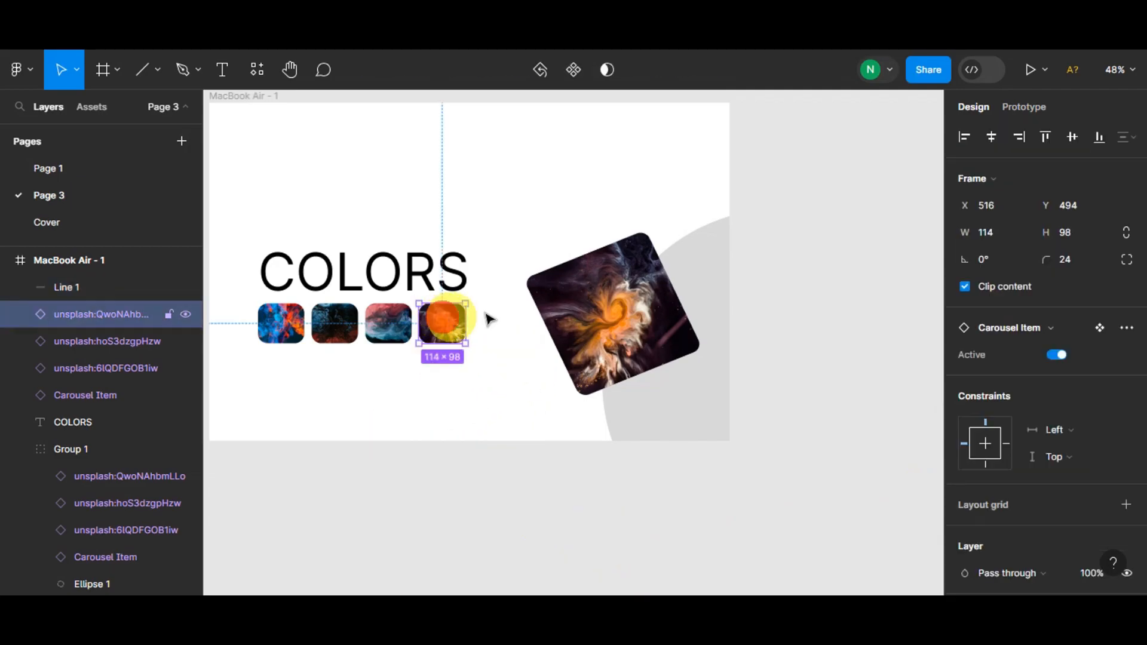
pyautogui.scroll(-5, 1067, 467)
pyautogui.scroll(5, 1111, 239)
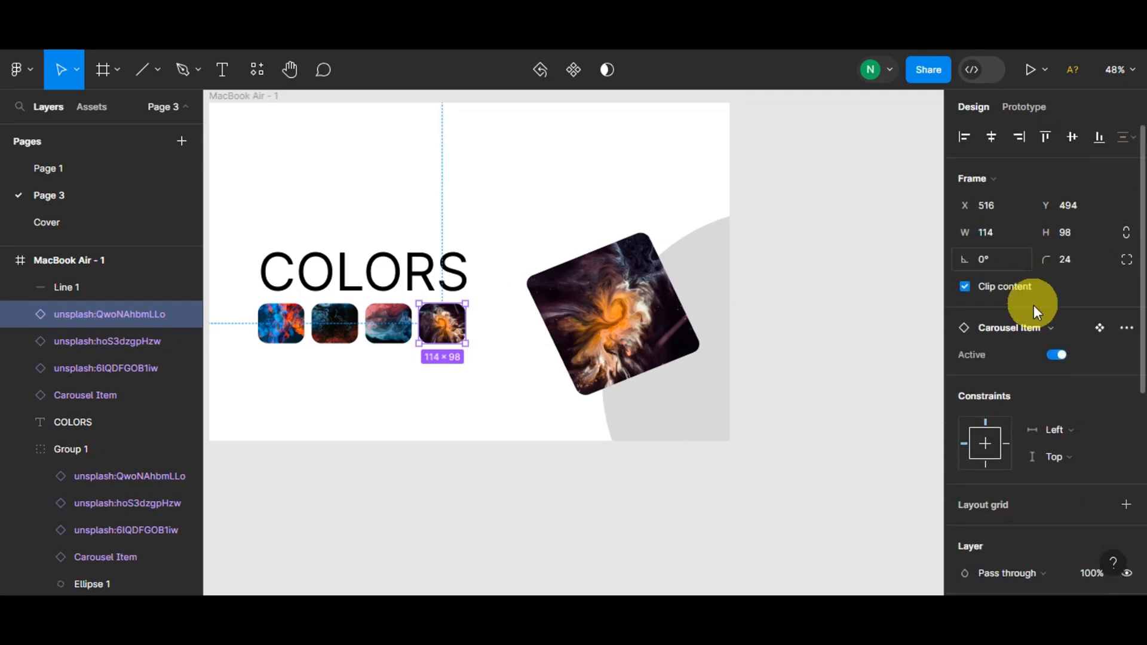
pyautogui.scroll(-5, 1041, 333)
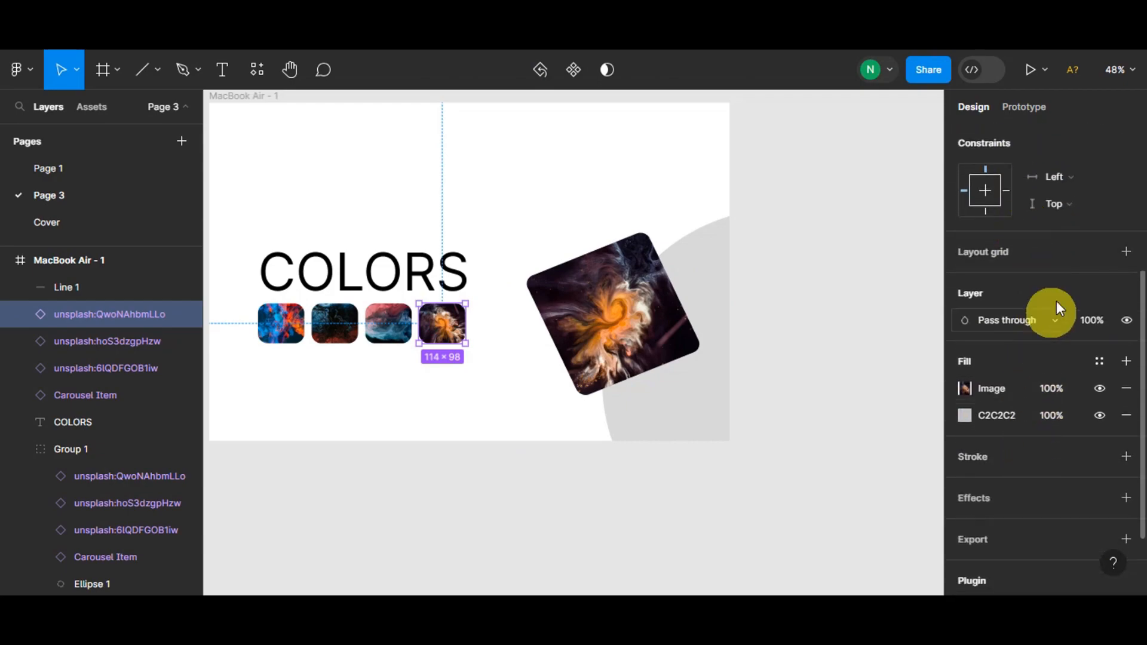
pyautogui.scroll(-2, 1085, 420)
pyautogui.click(1023, 400)
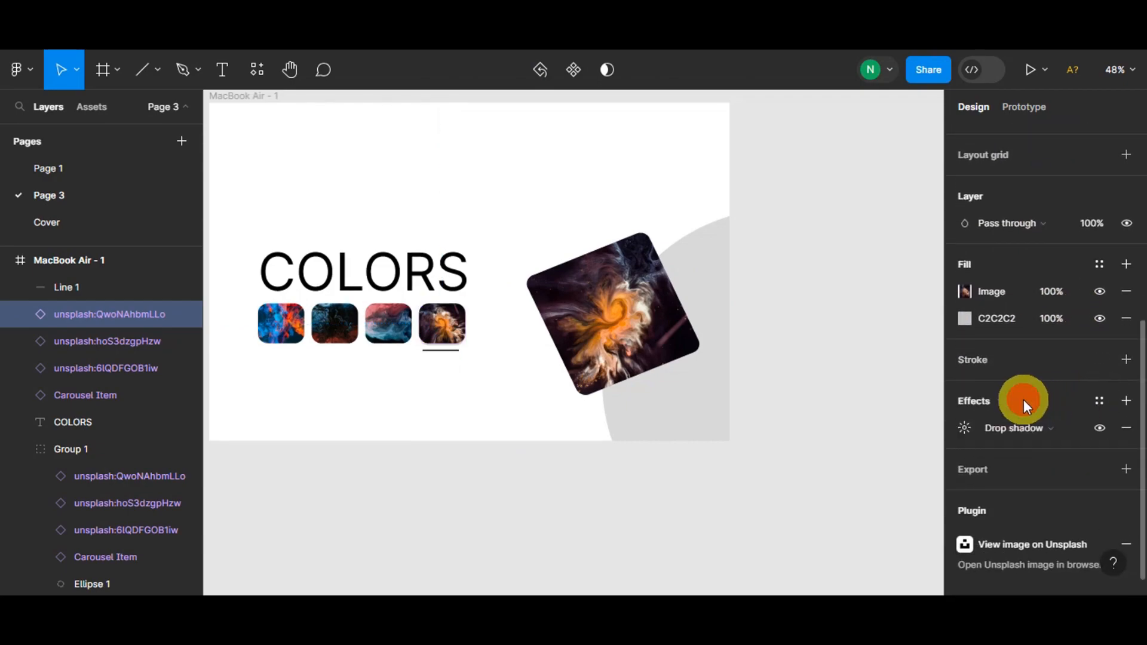
pyautogui.click(1041, 425)
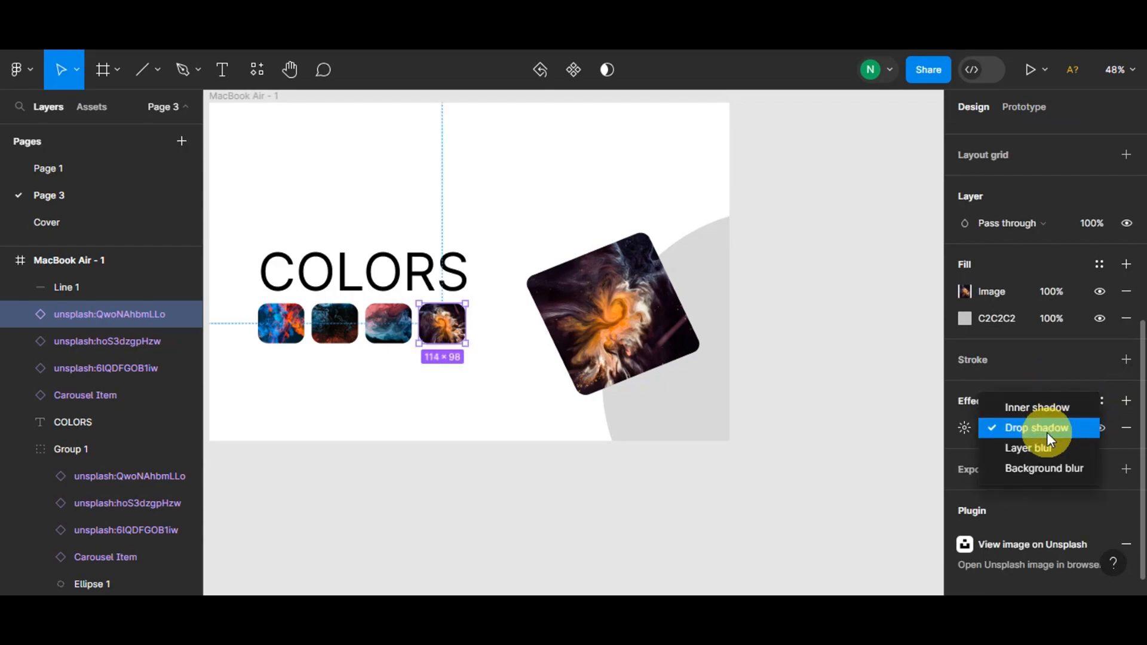
pyautogui.click(1049, 420)
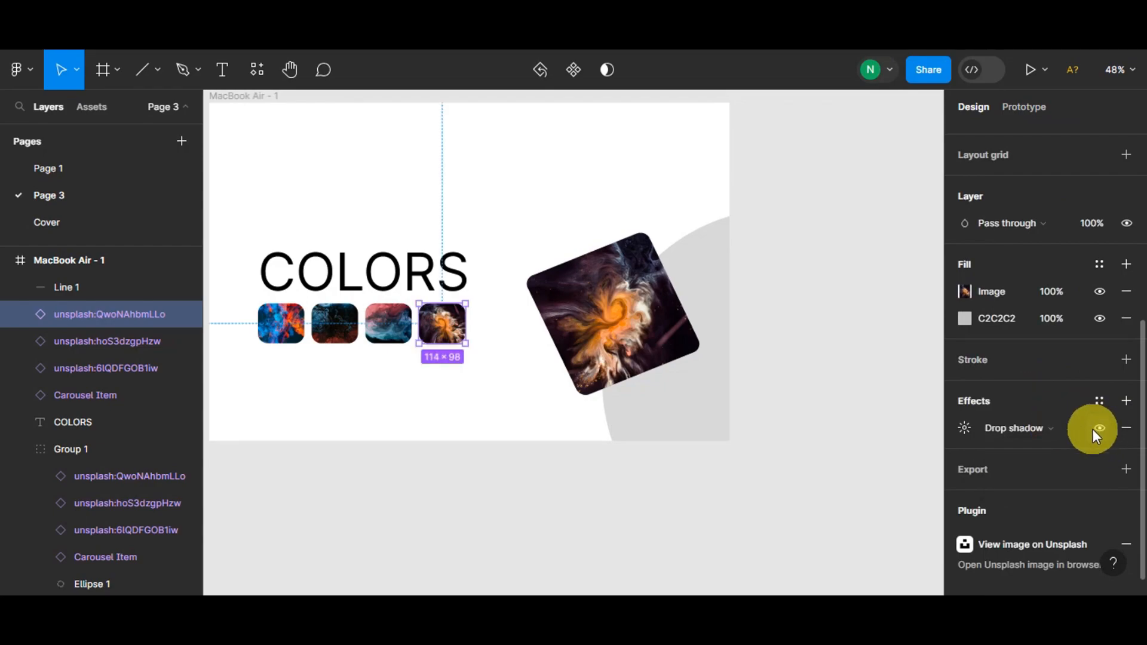
pyautogui.click(1036, 428)
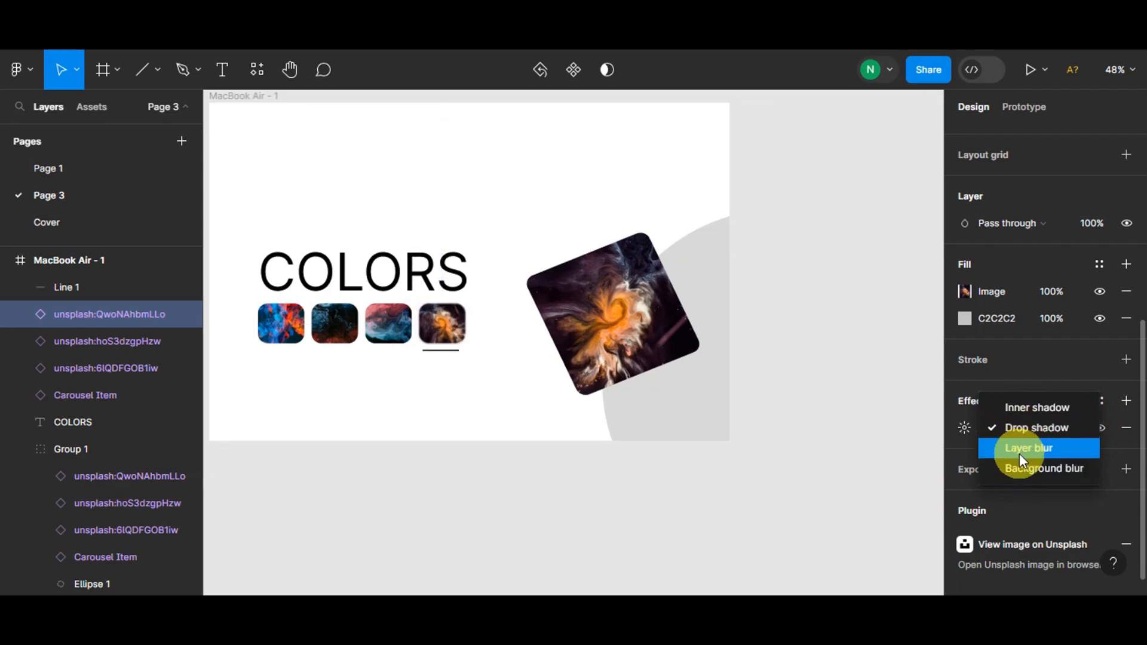
pyautogui.click(429, 479)
pyautogui.click(432, 478)
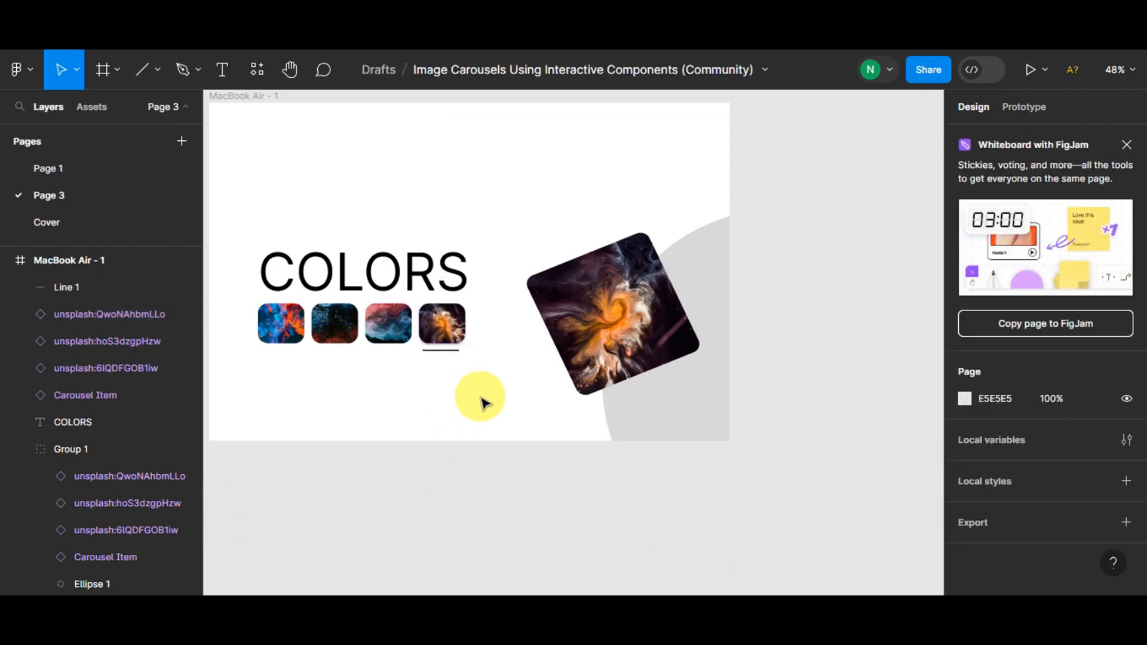
# Duplicate the whole MacBook Air - 1 frame to make a second carousel state beside it.
pyautogui.keyDown('ctrl'); pyautogui.scroll(-5, 481, 406); pyautogui.keyUp('ctrl')
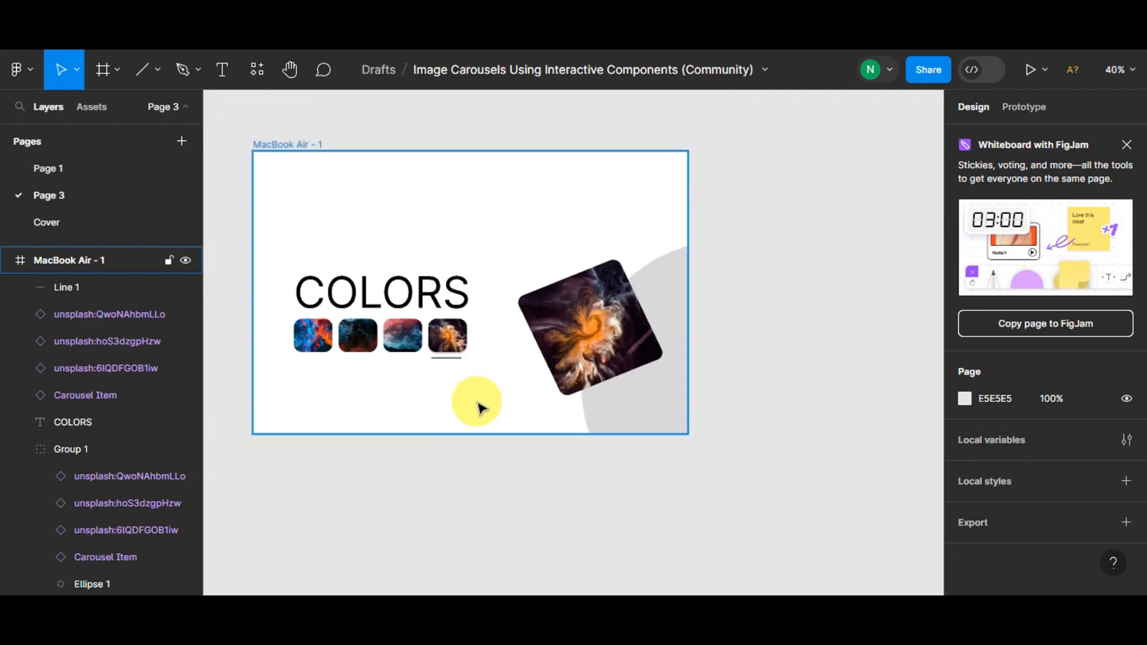
pyautogui.moveTo(302, 177); pyautogui.dragTo(629, 430)
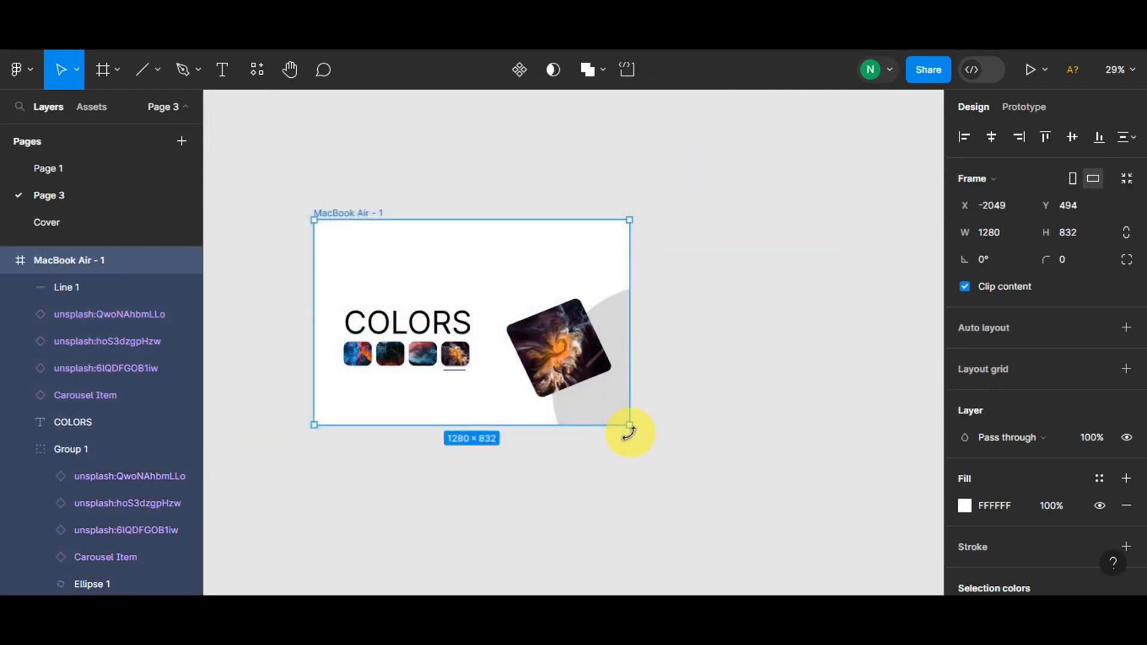
pyautogui.hotkey('ctrl', 'd')
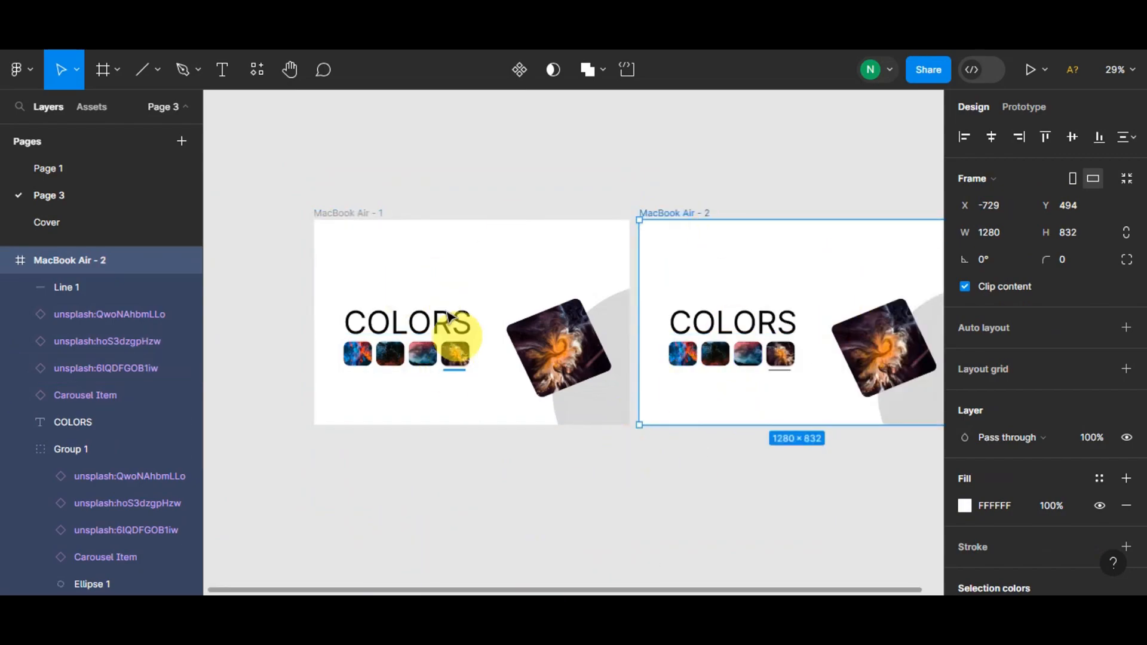
# In MacBook Air - 2, rotate the image circle group to about 84.7° and move the underline beneath the third thumbnail.
pyautogui.click(368, 215)
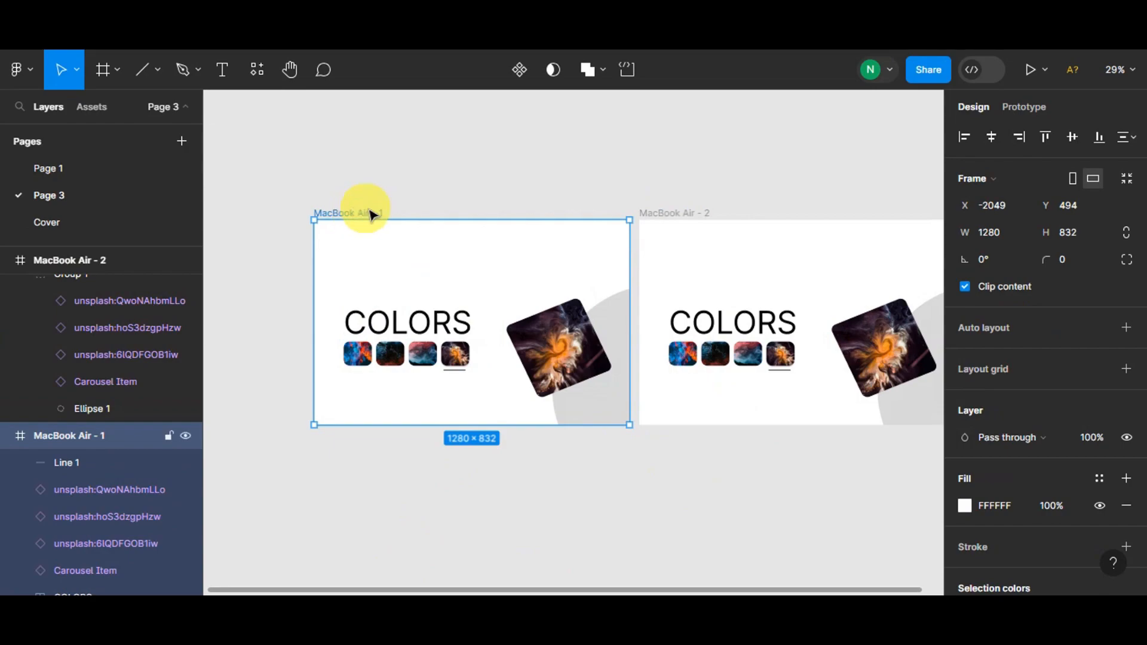
pyautogui.click(679, 209)
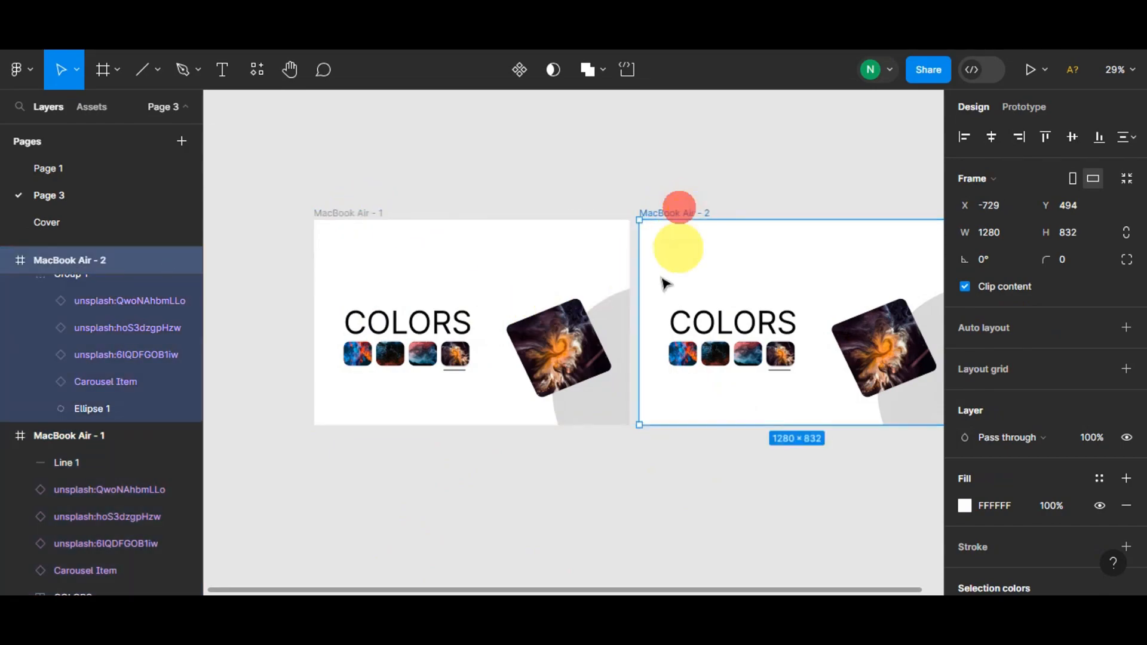
pyautogui.moveTo(366, 590); pyautogui.dragTo(499, 590)
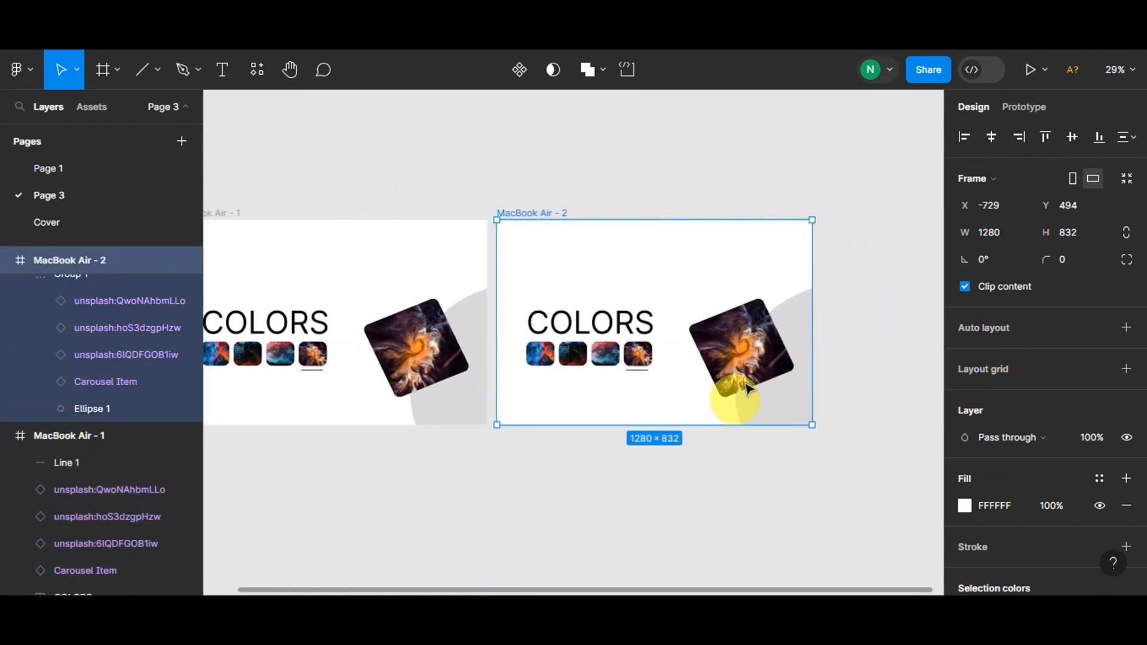
pyautogui.click(736, 407)
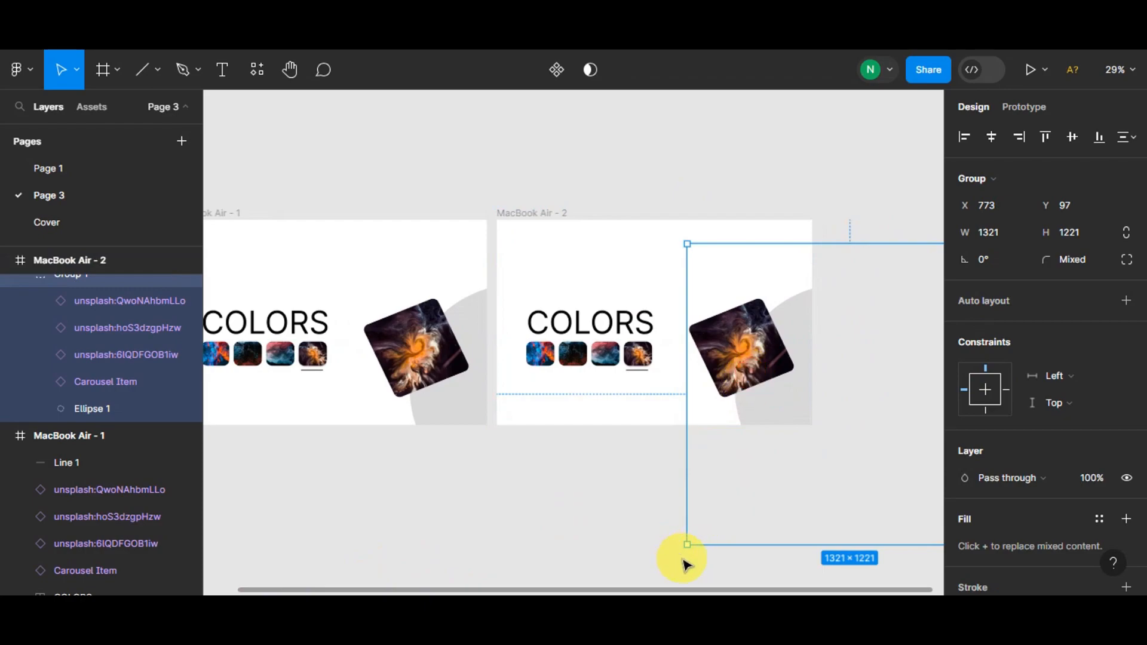
pyautogui.moveTo(687, 555); pyautogui.dragTo(1033, 596)
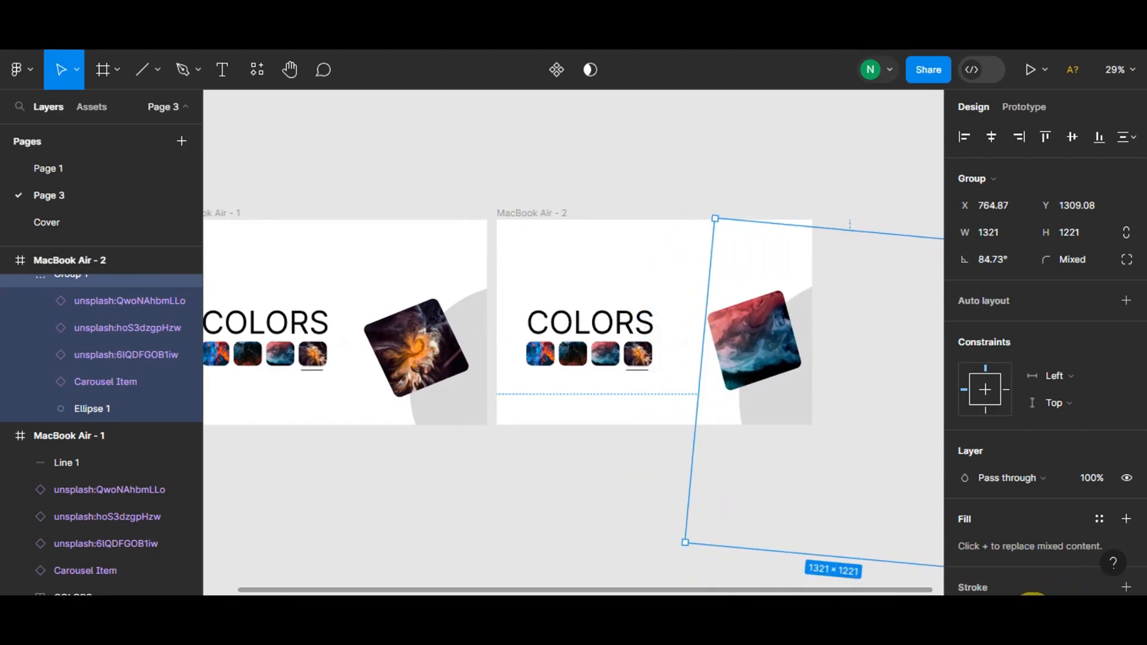
pyautogui.click(638, 370)
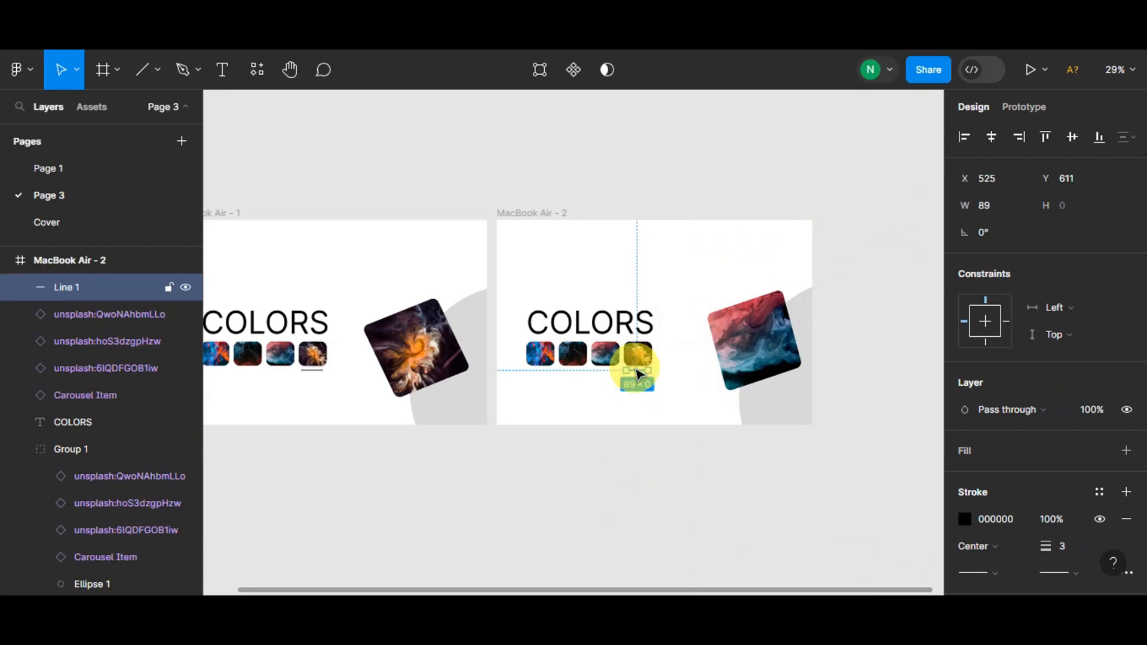
pyautogui.moveTo(637, 375); pyautogui.dragTo(609, 376)
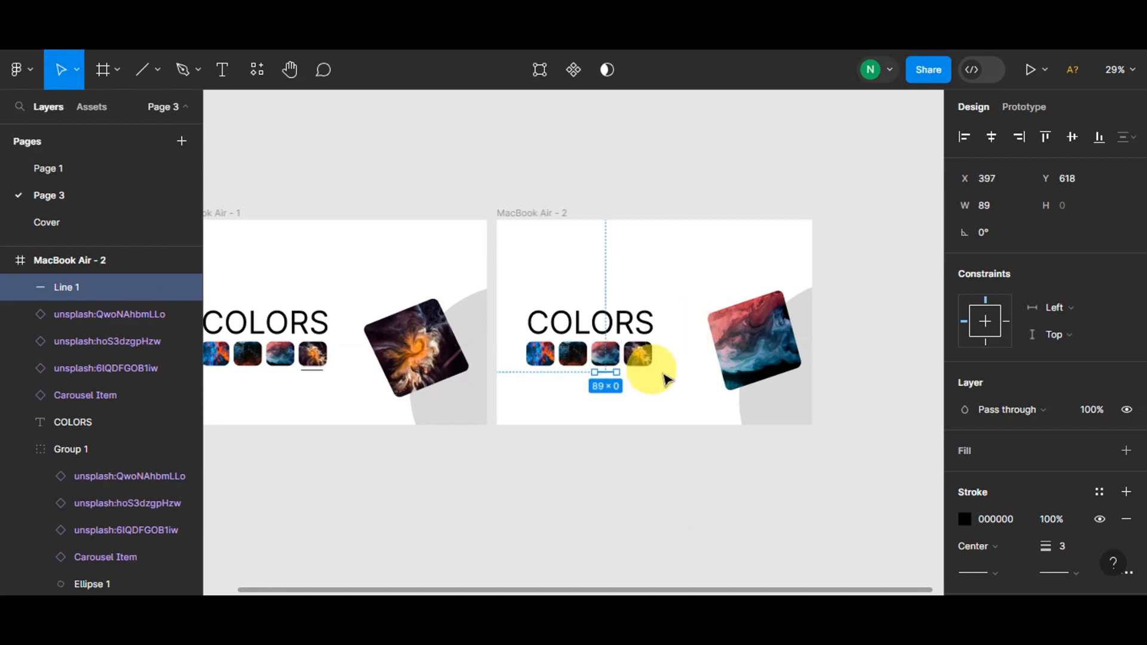
# Duplicate the MacBook Air - 1 frame twice to add the third and fourth carousel states.
pyautogui.scroll(-2, 676, 461)
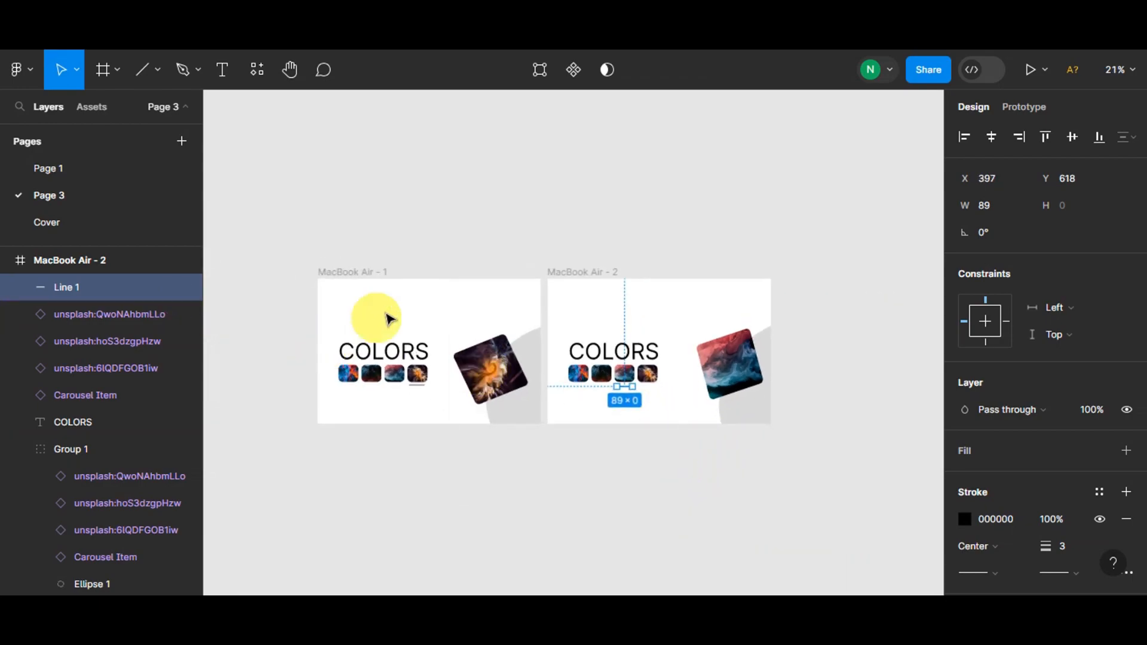
pyautogui.moveTo(274, 246); pyautogui.dragTo(519, 405)
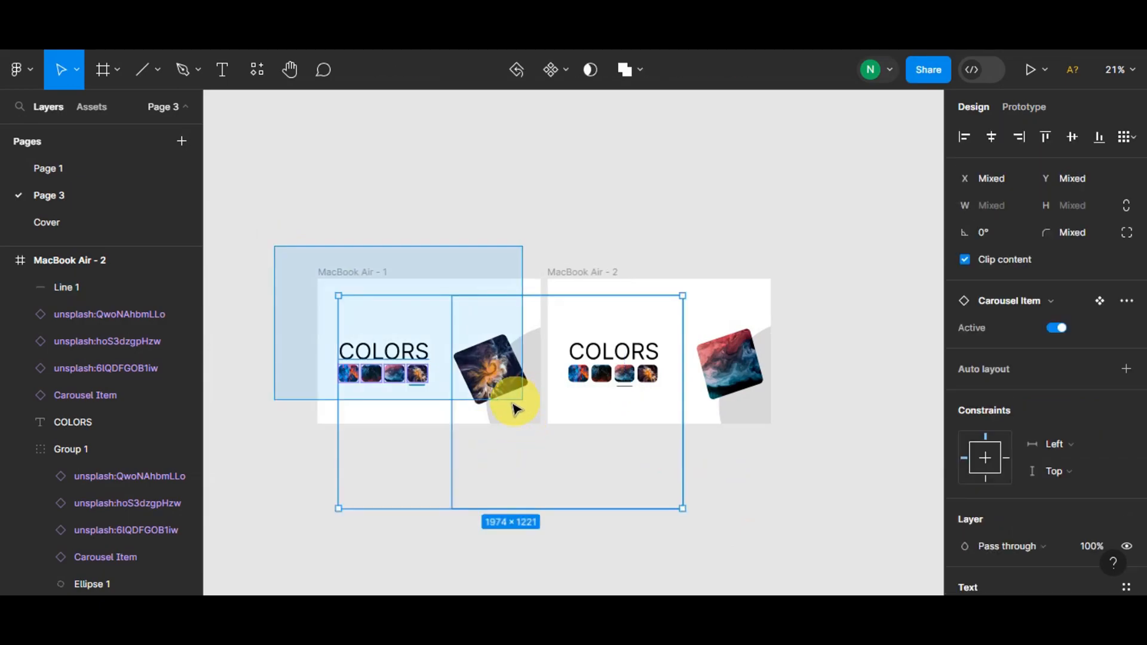
pyautogui.click(456, 287)
pyautogui.moveTo(309, 261); pyautogui.dragTo(453, 382)
pyautogui.click(487, 317)
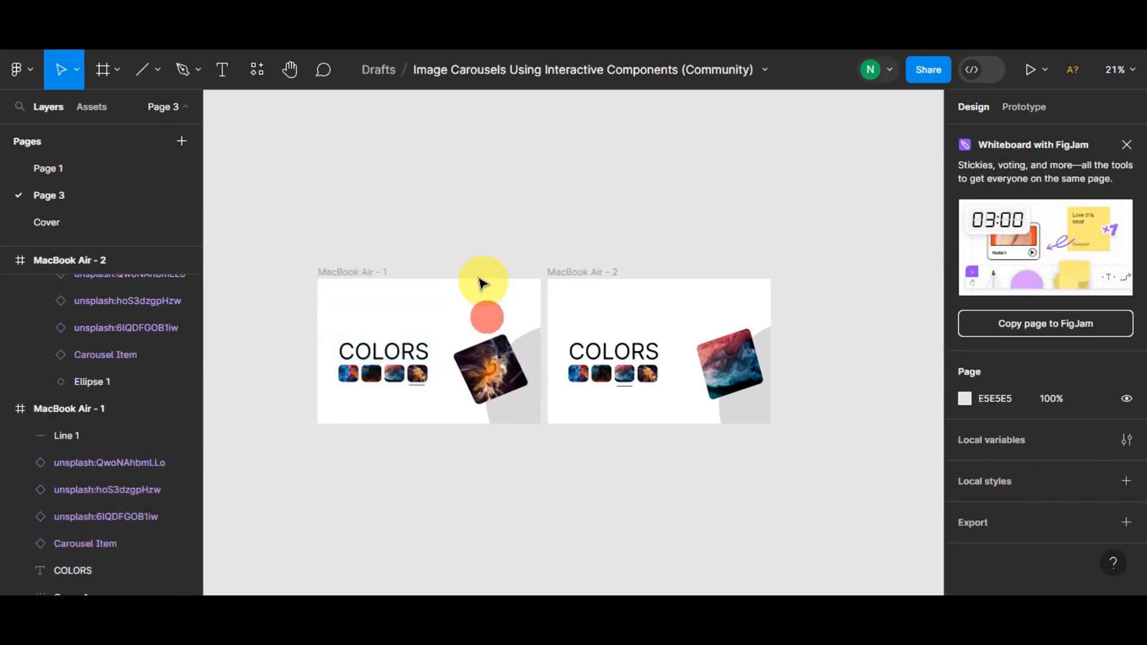
pyautogui.click(351, 275)
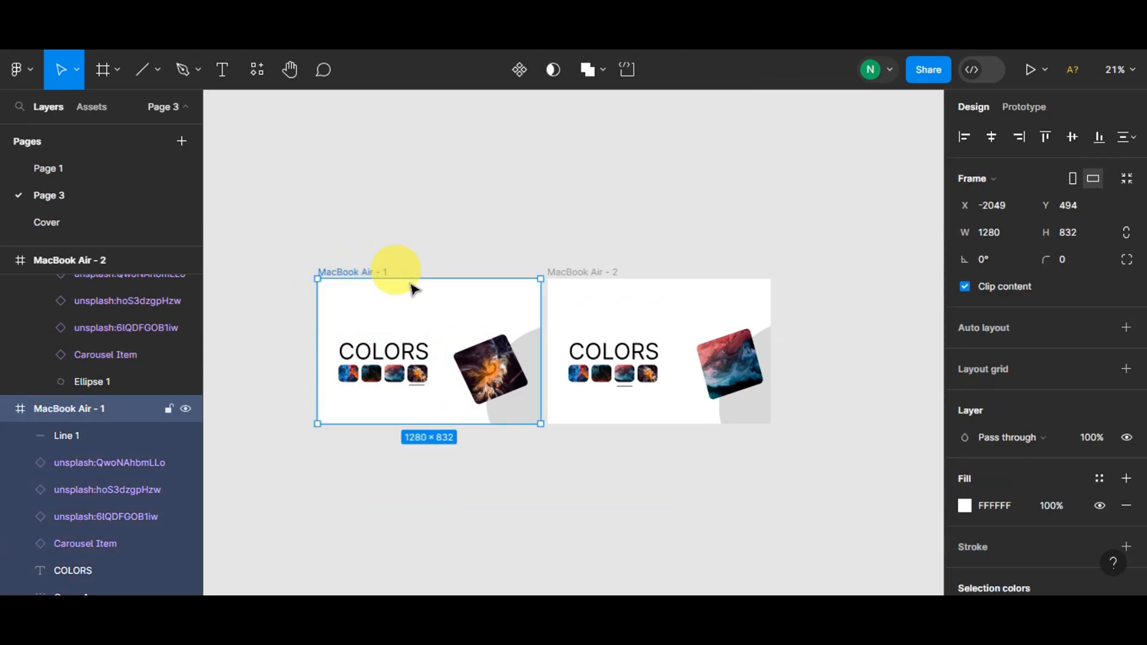
pyautogui.hotkey('ctrl', 'd')
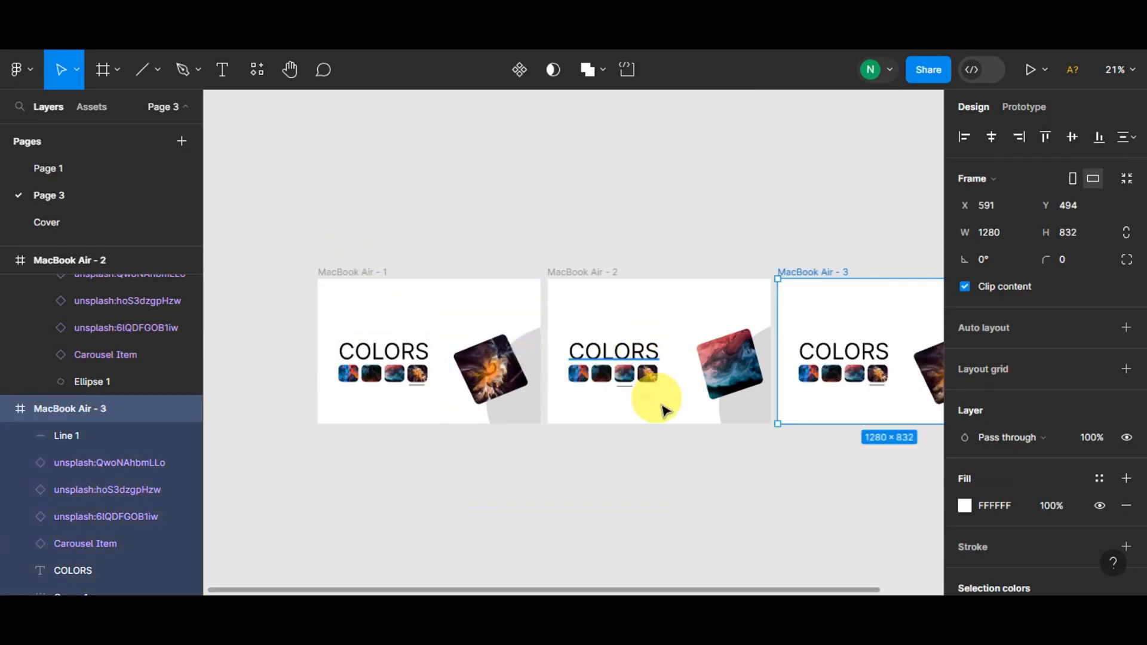
pyautogui.hotkey('ctrl', 'd')
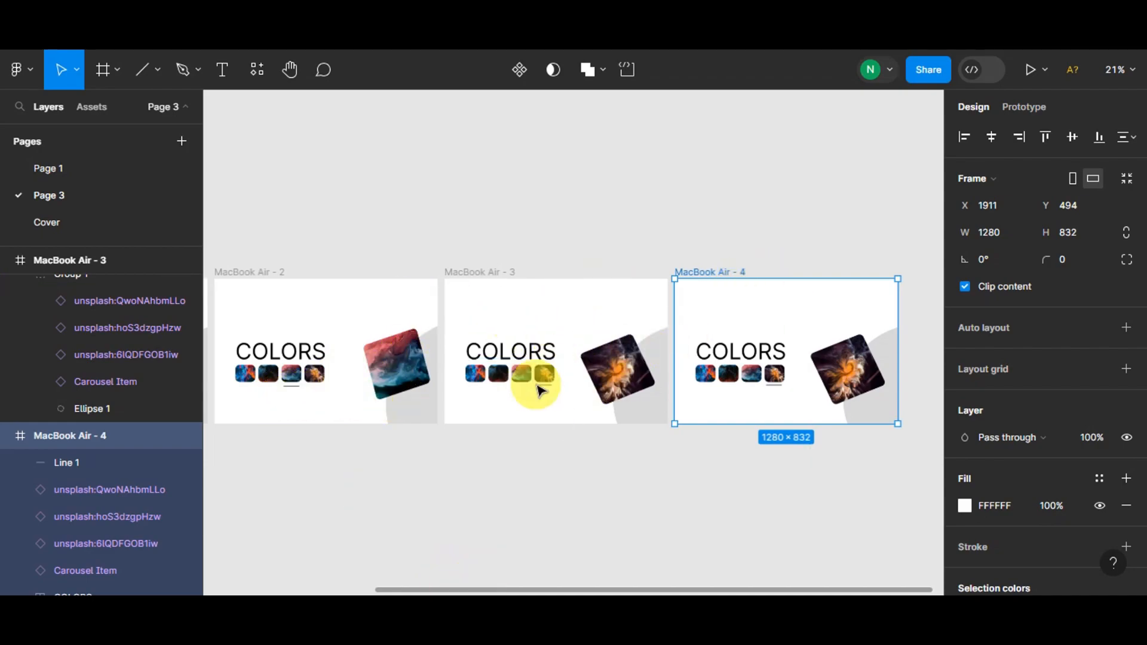
# Move the underline in the MacBook Air - 3 frame so it is centered beneath the second thumbnail.
pyautogui.moveTo(497, 589); pyautogui.dragTo(530, 569)
pyautogui.scroll(1, 461, 412)
pyautogui.scroll(5, 462, 412)
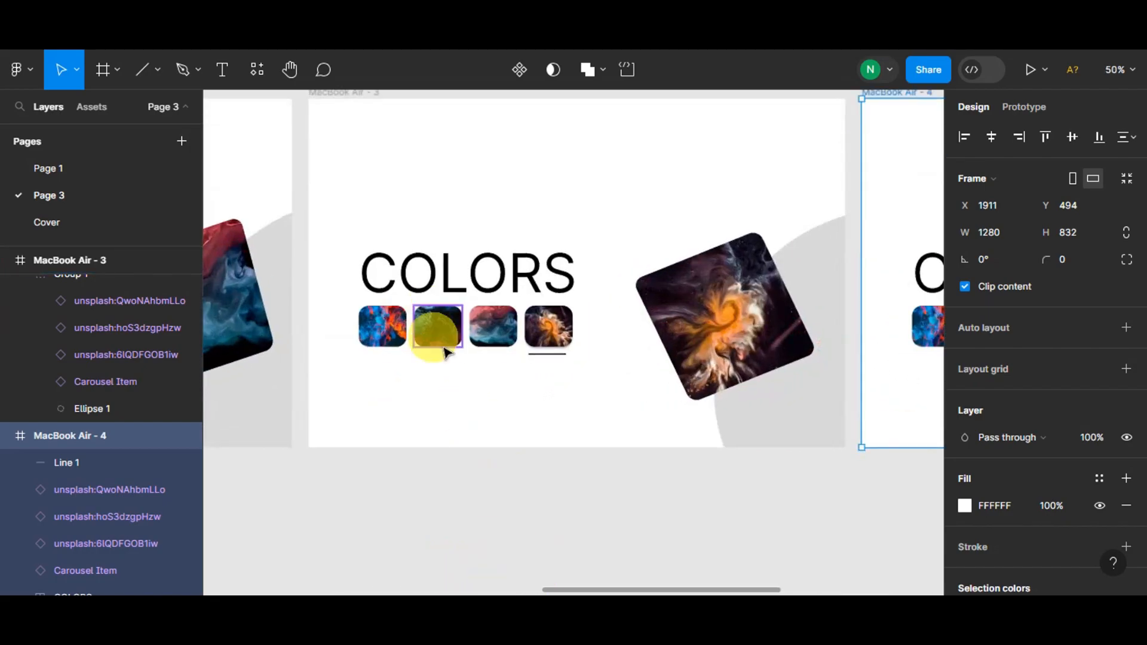
pyautogui.moveTo(537, 353); pyautogui.dragTo(433, 361)
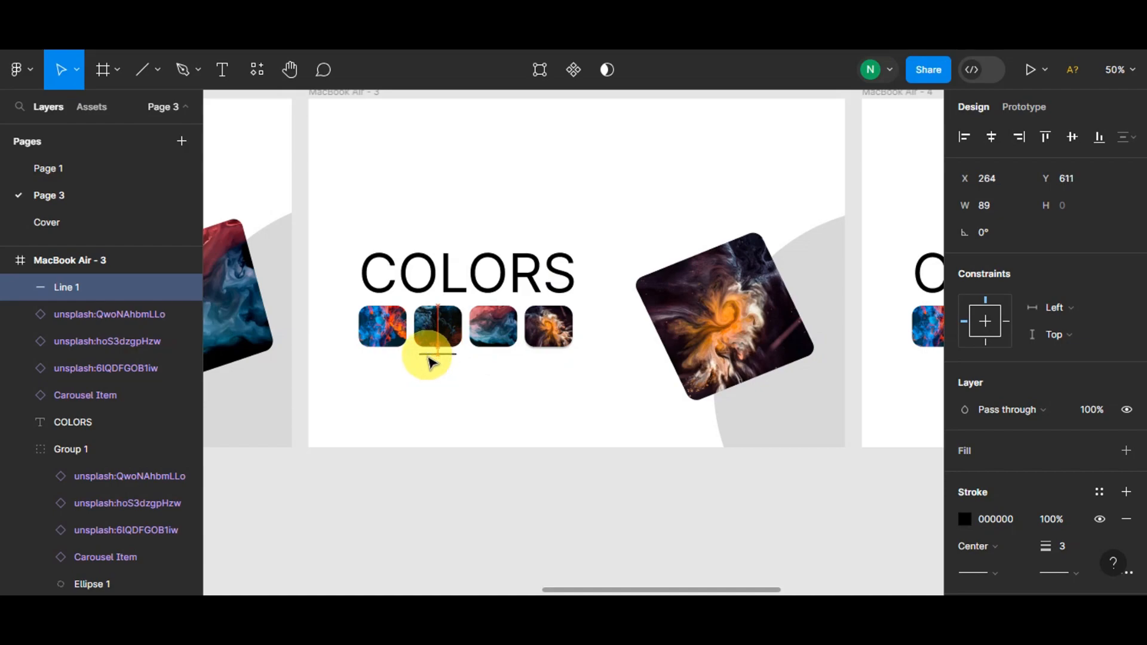
# Rotate the image circle group in MacBook Air - 3 to about -96.5° to bring the dark red-and-blue image into view.
pyautogui.click(782, 343)
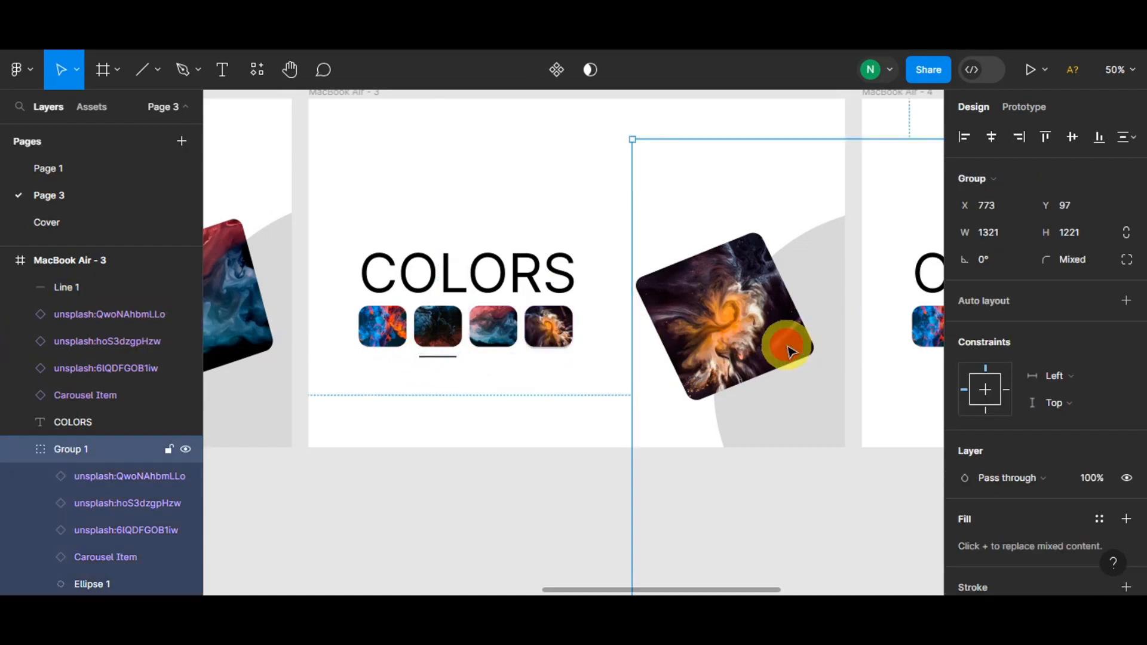
pyautogui.scroll(-1, 787, 350)
pyautogui.scroll(-4, 747, 339)
pyautogui.moveTo(680, 201); pyautogui.dragTo(1040, 230)
pyautogui.click(416, 550)
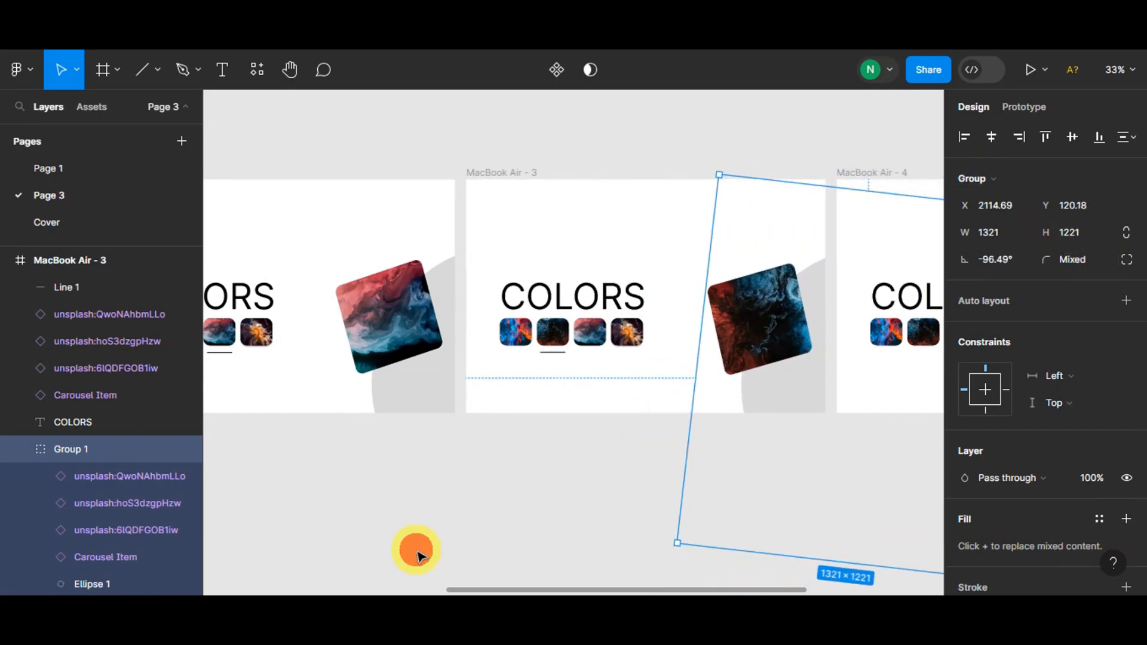
# Move the underline in the MacBook Air - 4 frame so it is centered beneath the first thumbnail.
pyautogui.moveTo(467, 591); pyautogui.dragTo(655, 546)
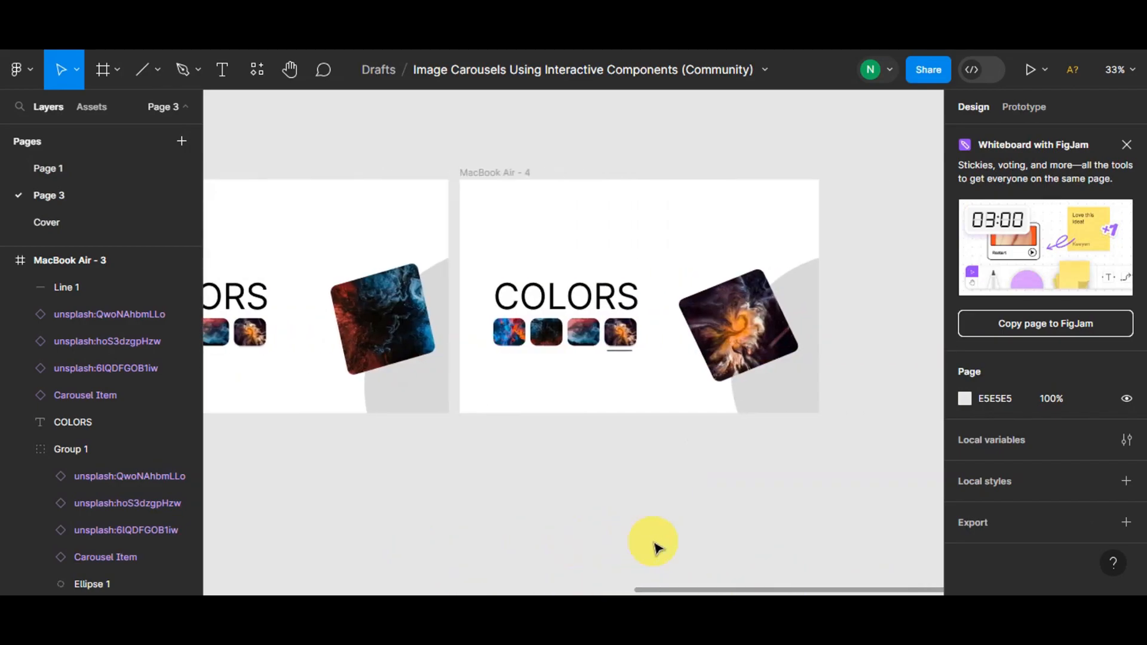
pyautogui.moveTo(623, 349); pyautogui.dragTo(514, 358)
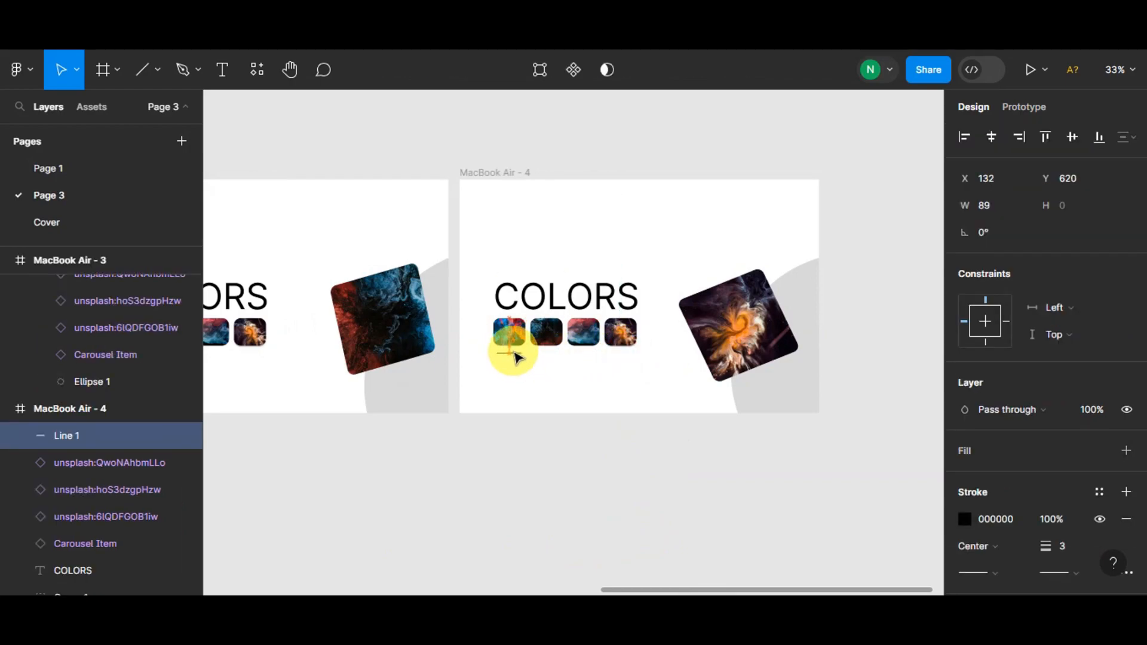
pyautogui.click(502, 439)
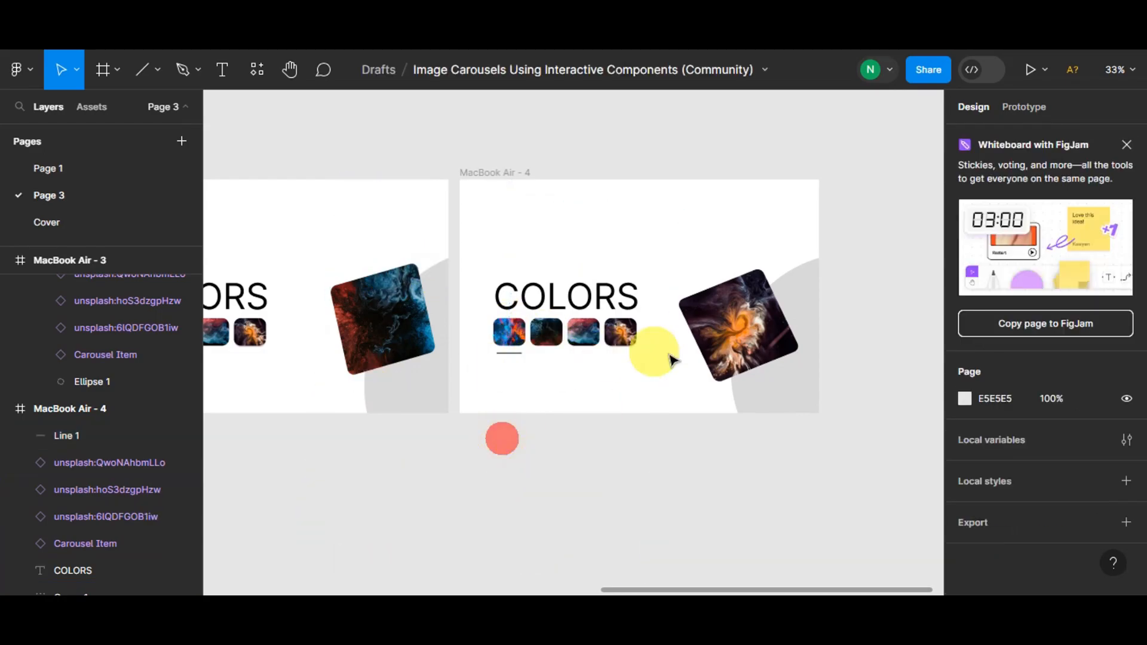
# Rotate the image circle group in MacBook Air - 4 to about 173° to bring the bright orange-and-blue image into view.
pyautogui.click(721, 307)
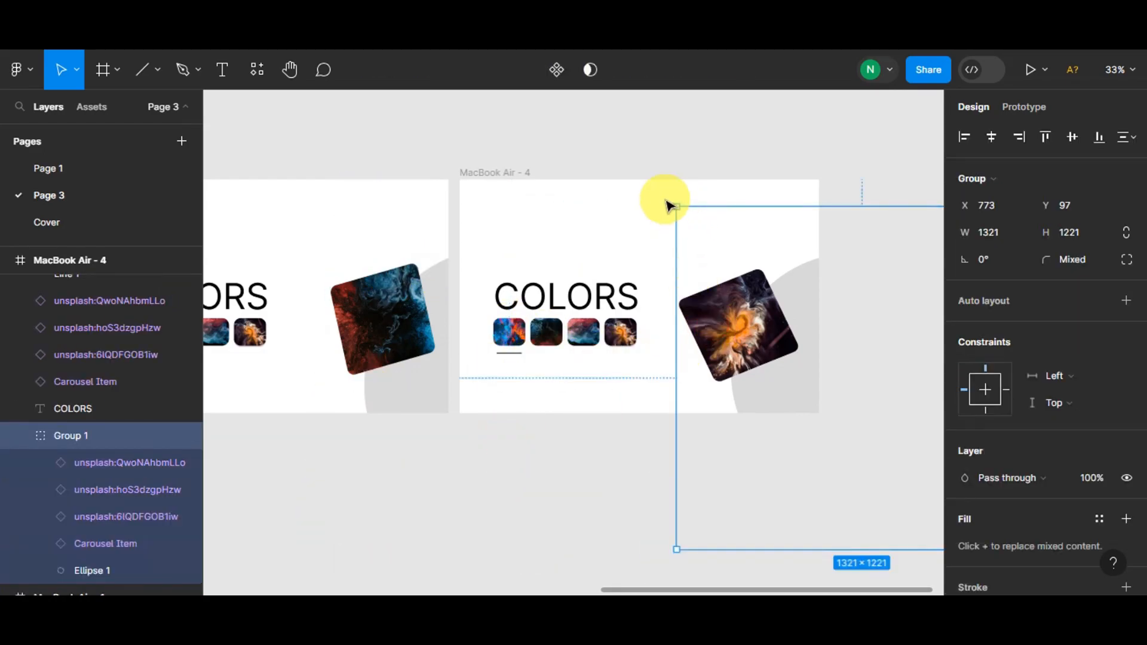
pyautogui.moveTo(673, 201); pyautogui.dragTo(986, 550)
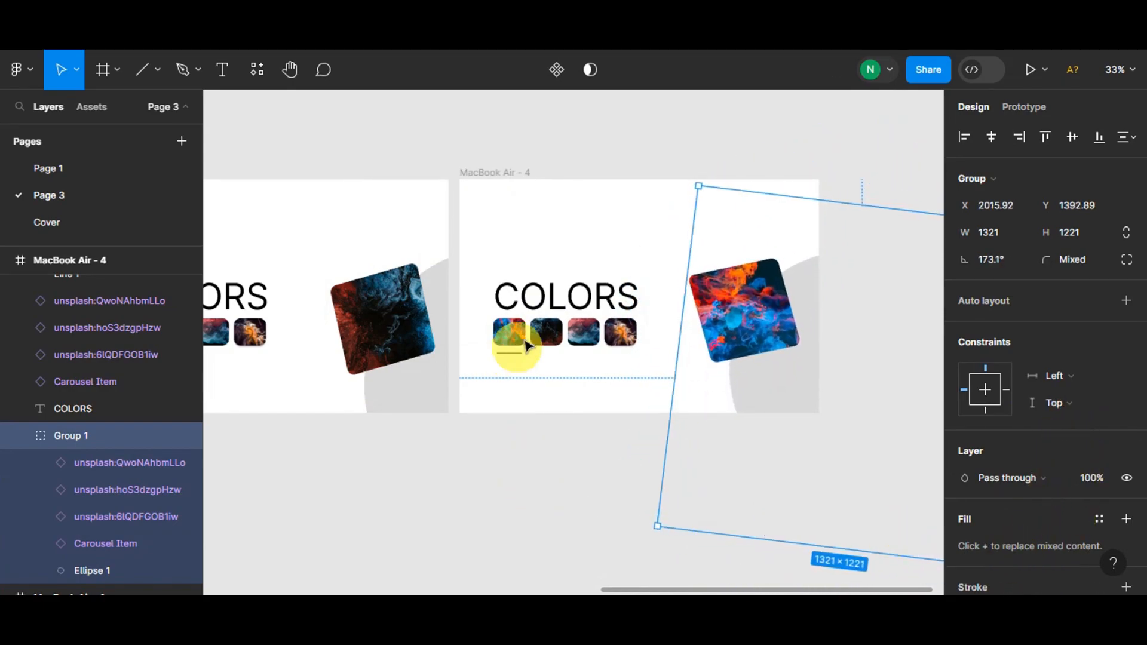
pyautogui.click(504, 432)
# Fine-tune the image circle rotations, setting MacBook Air - 1's group to about -0.35° and turning MacBook Air - 2's group slightly.
pyautogui.scroll(-5, 512, 469)
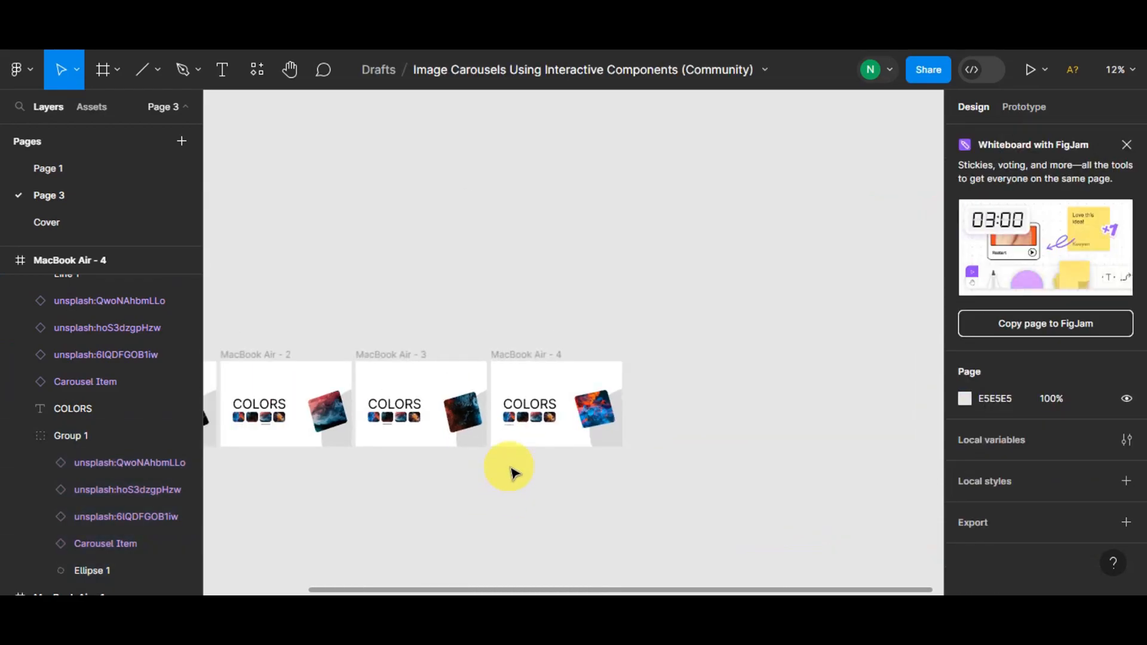
pyautogui.moveTo(519, 588); pyautogui.dragTo(372, 583)
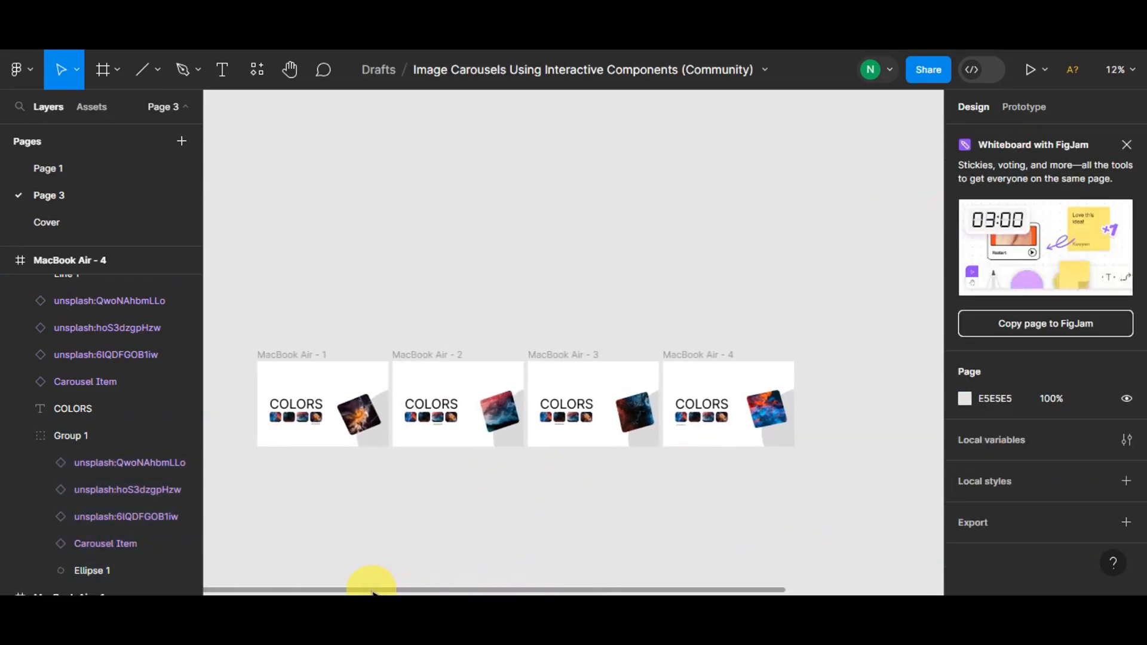
pyautogui.scroll(2, 413, 528)
pyautogui.click(355, 406)
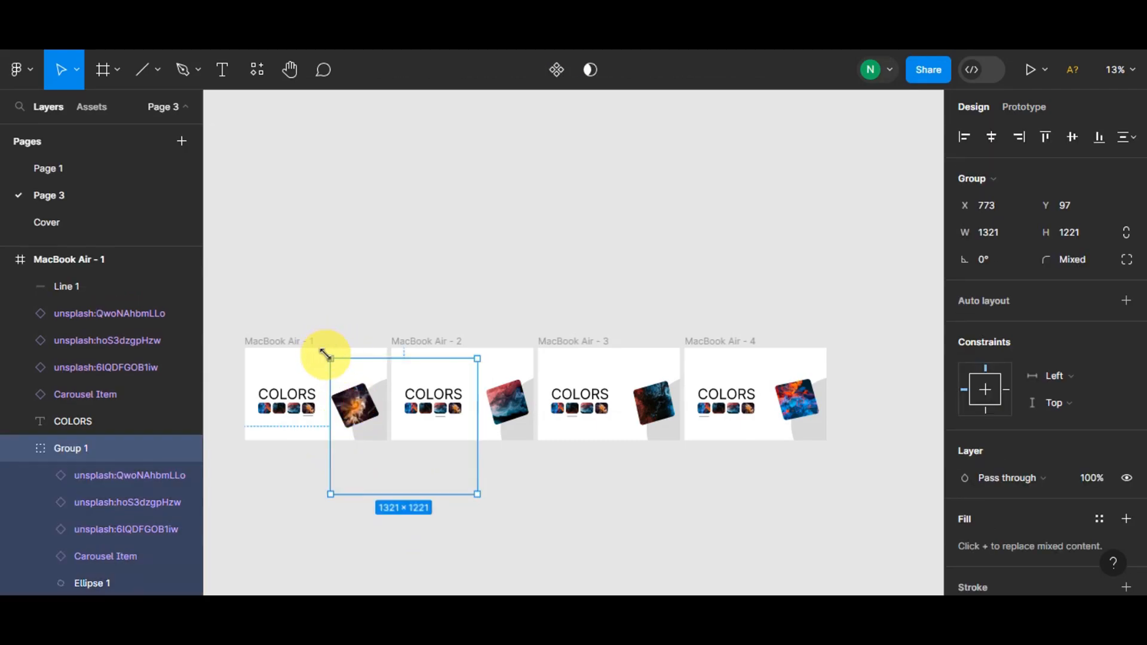
pyautogui.moveTo(322, 353)
pyautogui.mouseDown()
pyautogui.moveTo(325, 340)
pyautogui.moveTo(321, 351)
pyautogui.mouseUp()
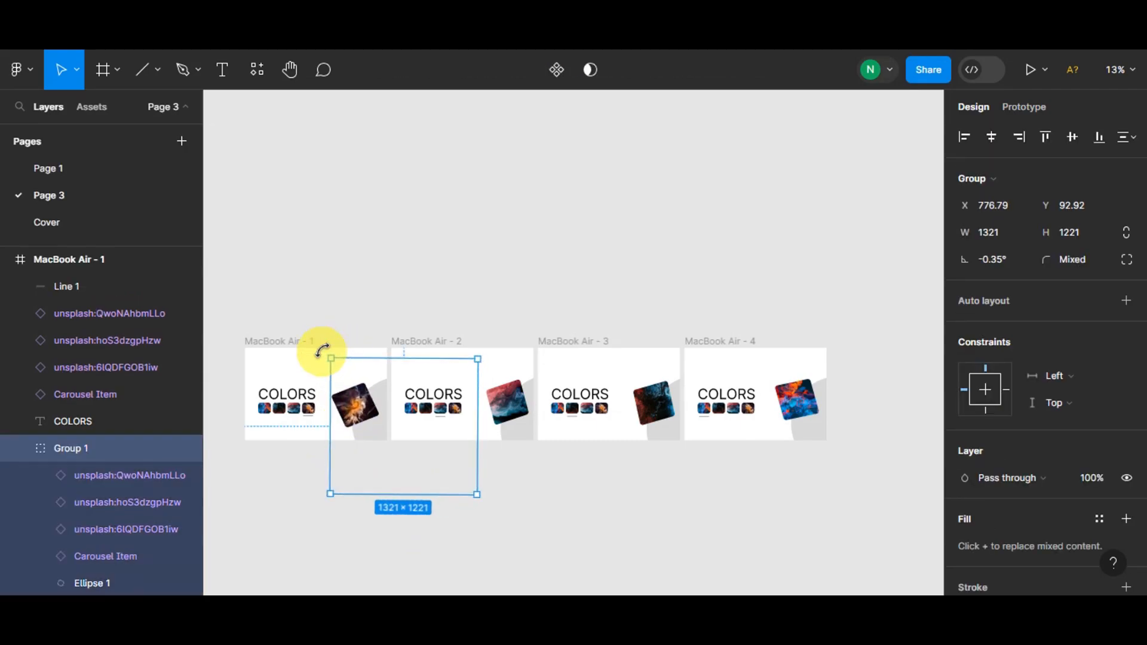
pyautogui.click(312, 544)
pyautogui.click(511, 407)
pyautogui.moveTo(525, 369); pyautogui.dragTo(550, 410)
# Rotate the visible circle image in MacBook Air - 3 to about -116.79° and the one in MacBook Air - 4 to about 60.08°.
pyautogui.doubleClick(660, 411)
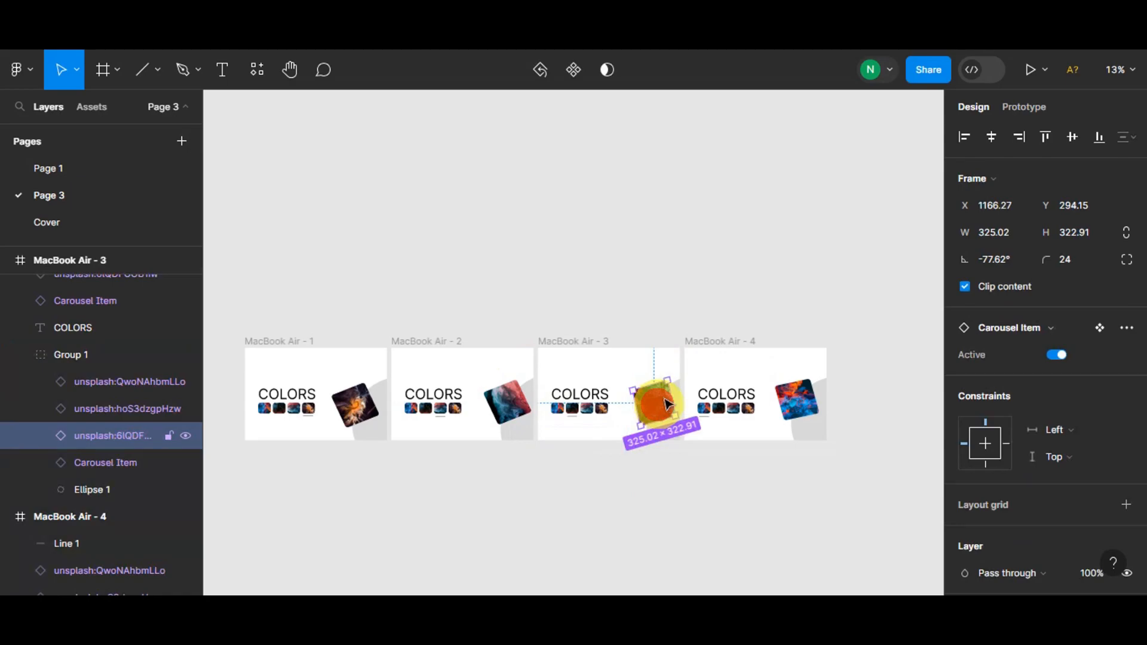
pyautogui.click(666, 367)
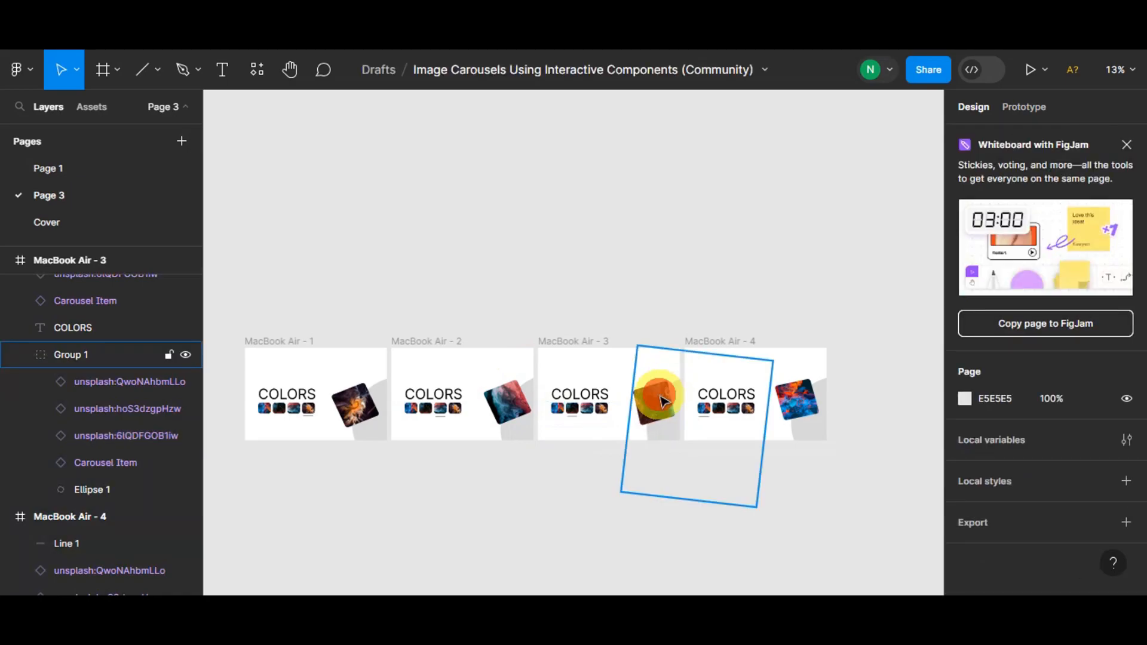
pyautogui.doubleClick(658, 394)
pyautogui.moveTo(665, 369); pyautogui.dragTo(679, 389)
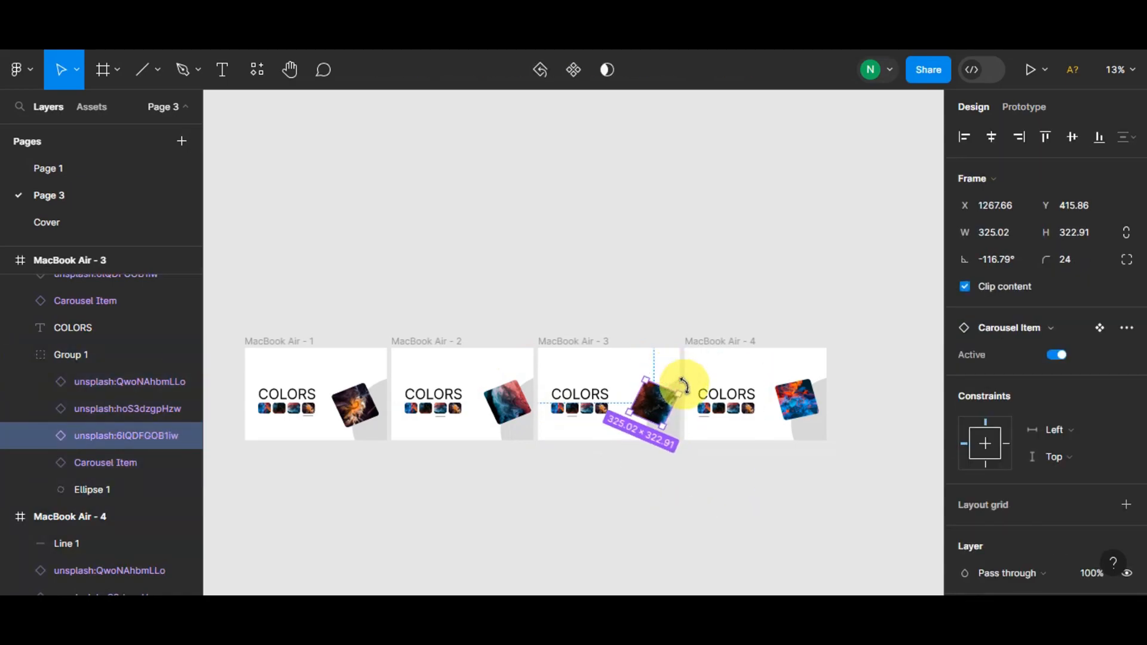
pyautogui.click(787, 400)
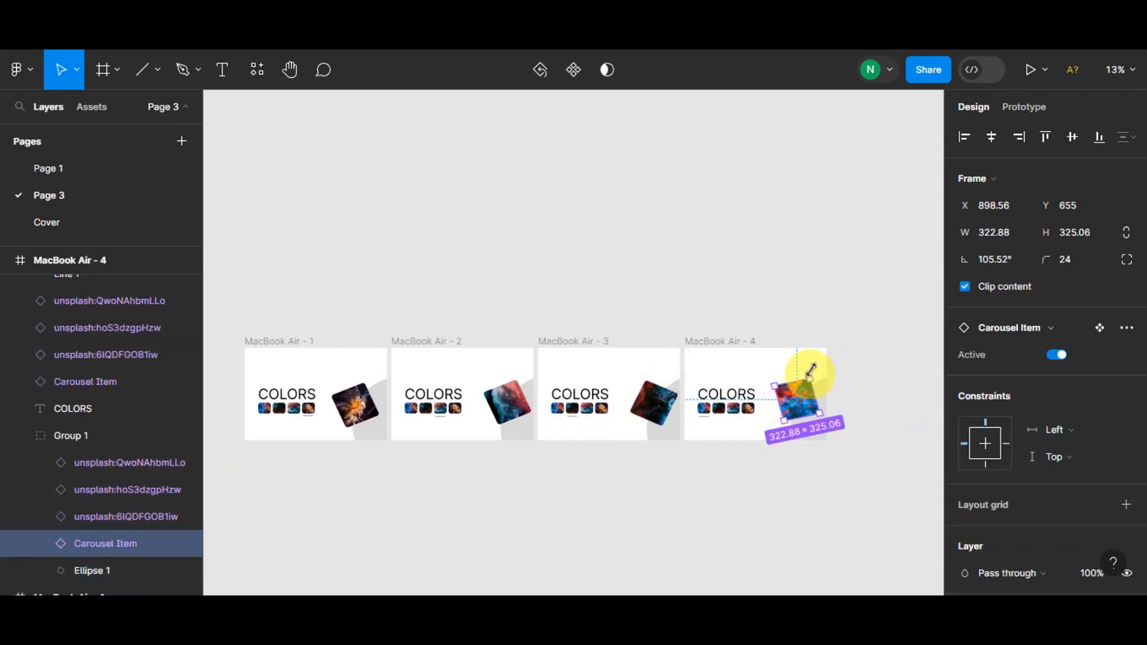
pyautogui.moveTo(811, 366); pyautogui.dragTo(829, 389)
# Rotate the visible orange swirl image inside MacBook Air - 1's circle group clockwise so it sits tilted like a diamond.
pyautogui.click(359, 399)
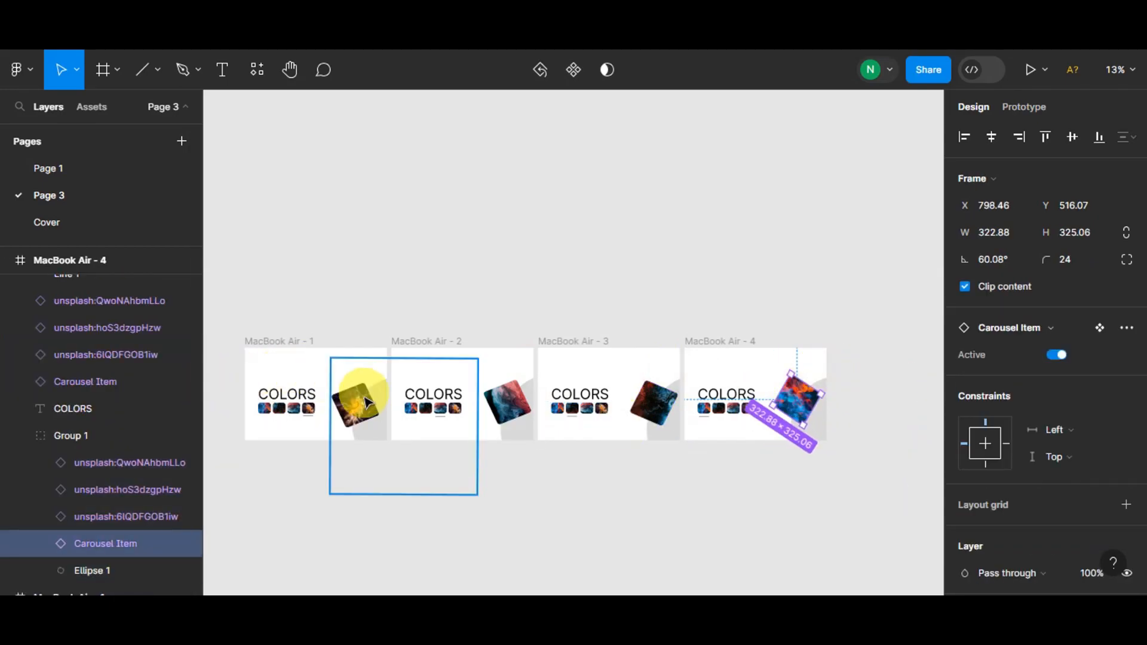
pyautogui.doubleClick(366, 404)
pyautogui.moveTo(366, 369); pyautogui.dragTo(397, 389)
pyautogui.click(372, 285)
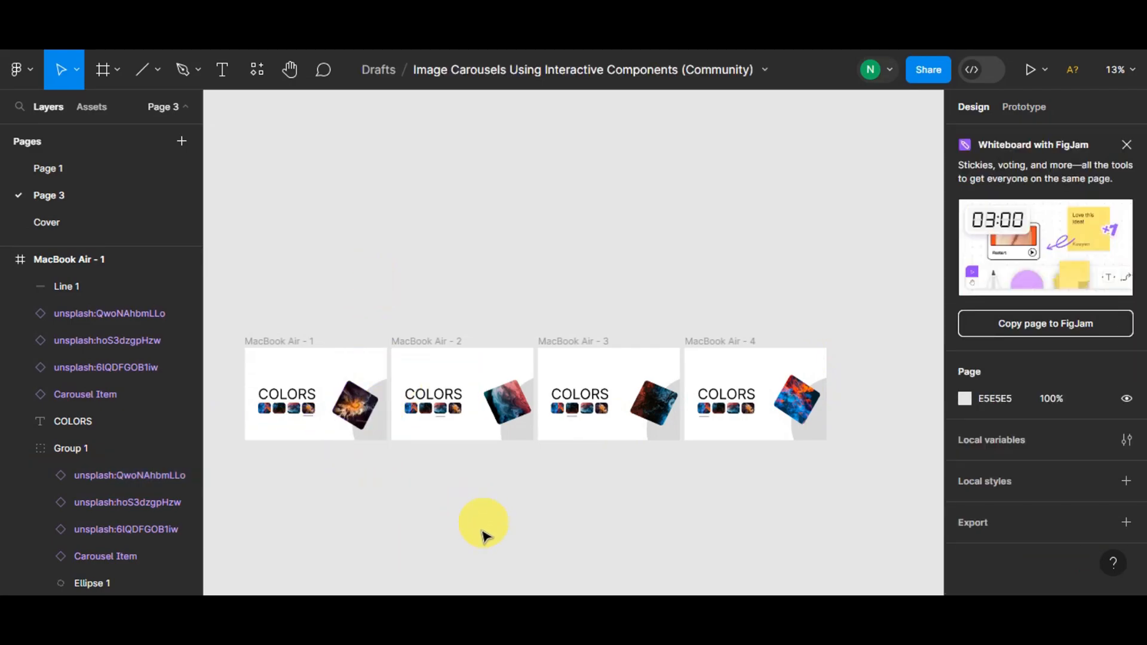
# Rotate the whole image circle group in MacBook Air - 1 to about -3.84°.
pyautogui.click(376, 435)
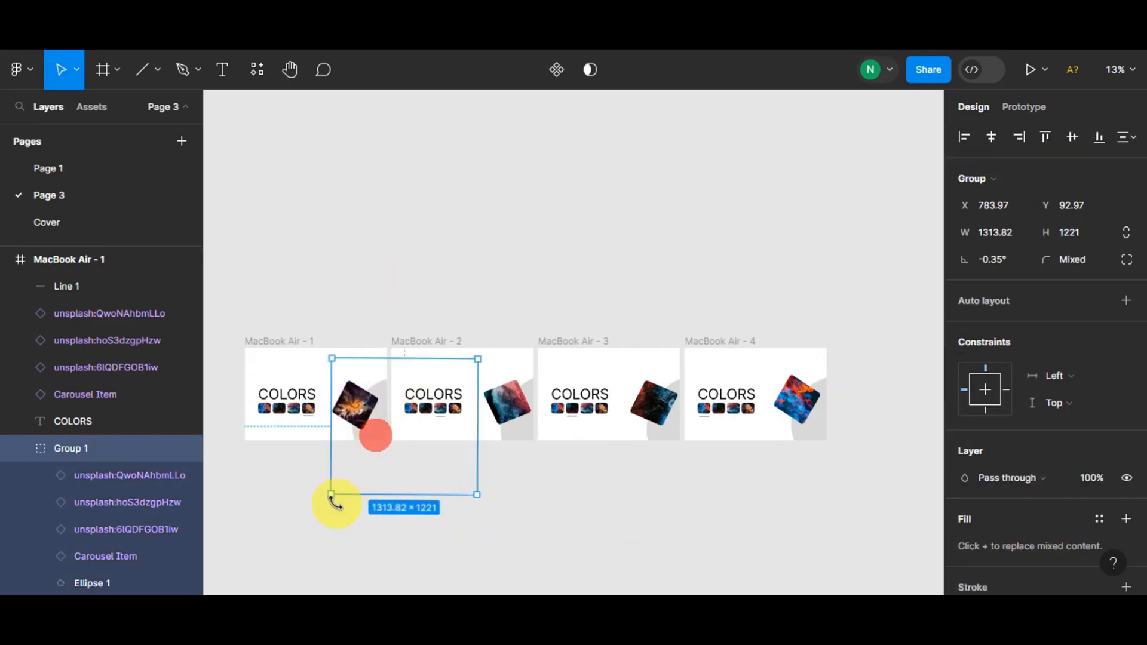
pyautogui.moveTo(329, 504); pyautogui.dragTo(326, 501)
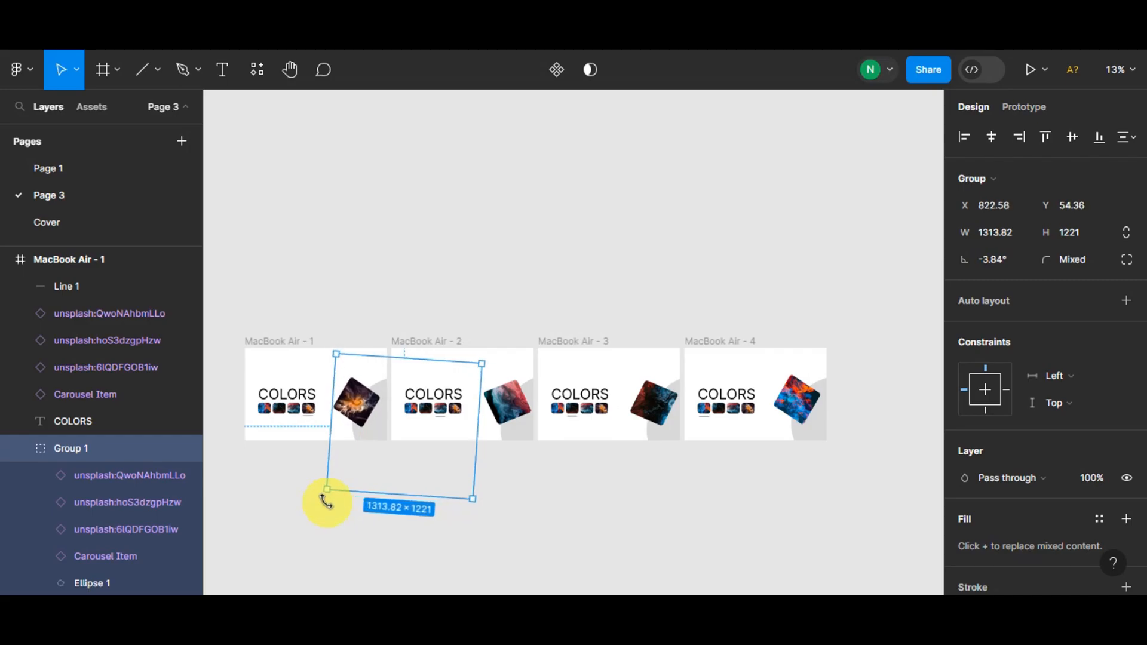
pyautogui.click(832, 259)
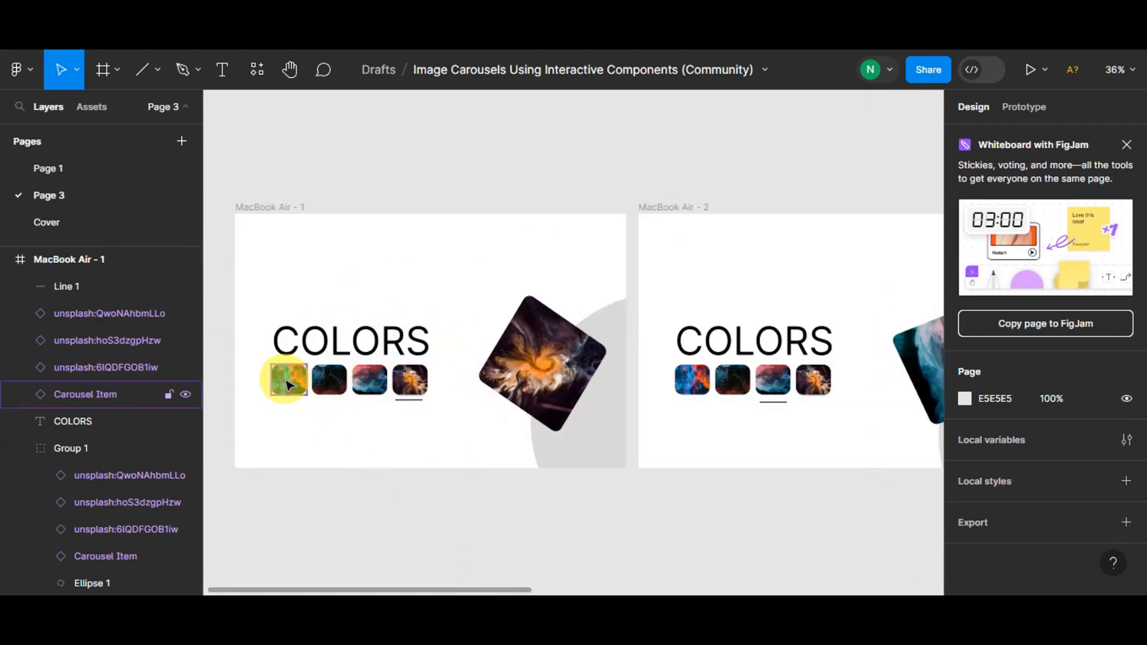
# Add an On click prototype interaction with the Navigate to action to the first thumbnail in MacBook Air - 1.
pyautogui.click(289, 384)
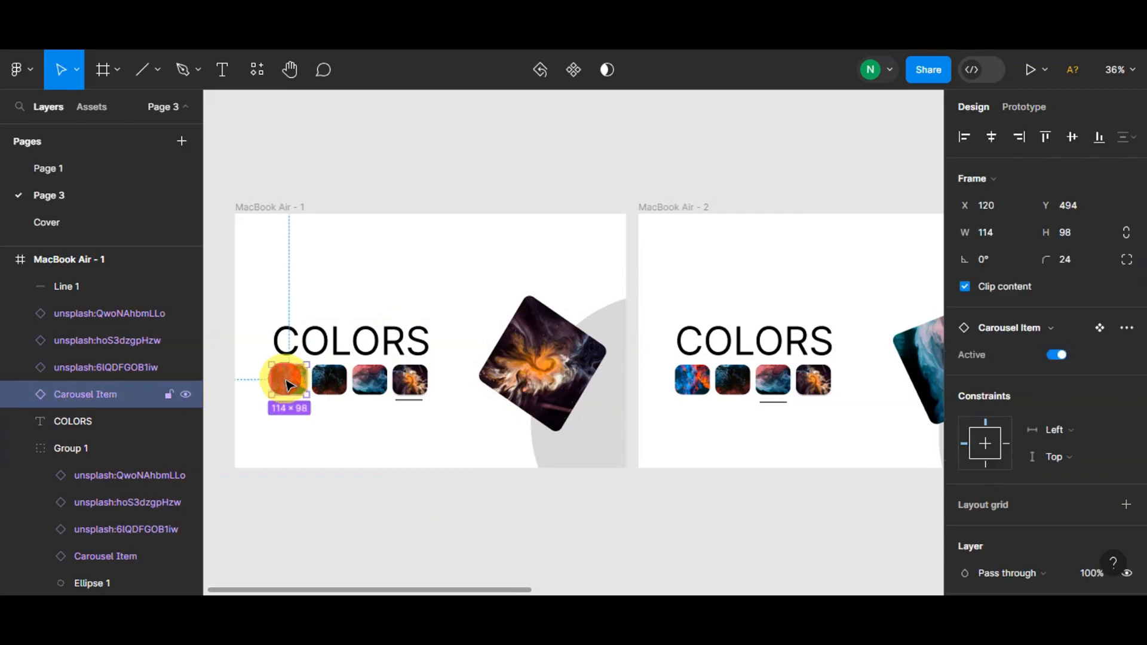
pyautogui.click(1028, 107)
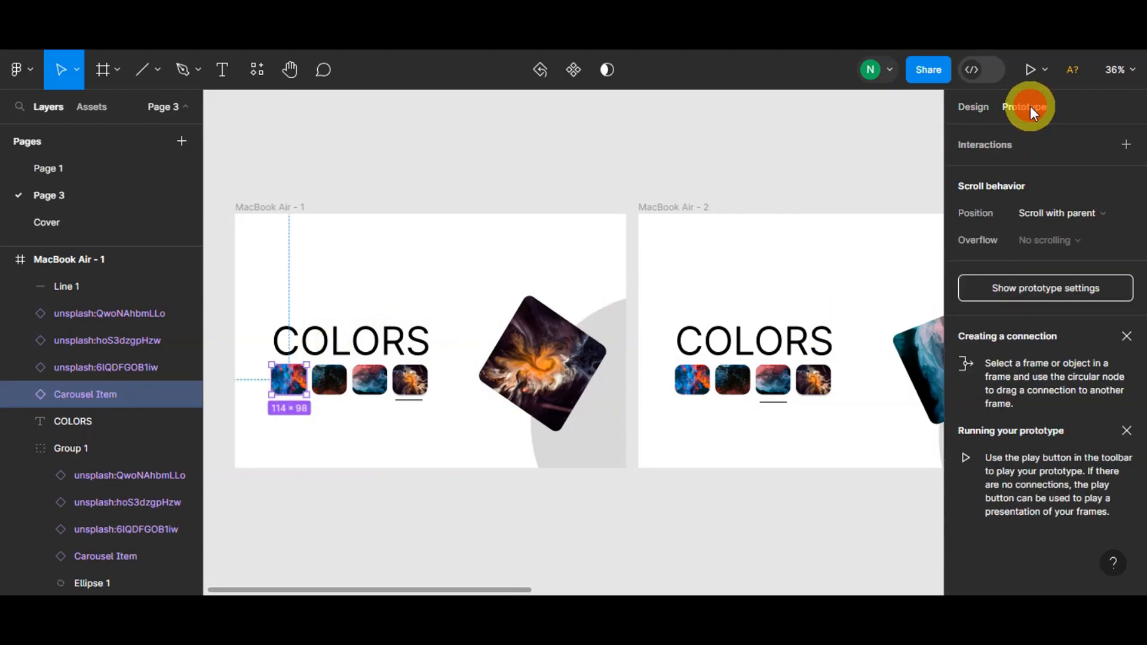
pyautogui.click(1126, 144)
pyautogui.click(776, 171)
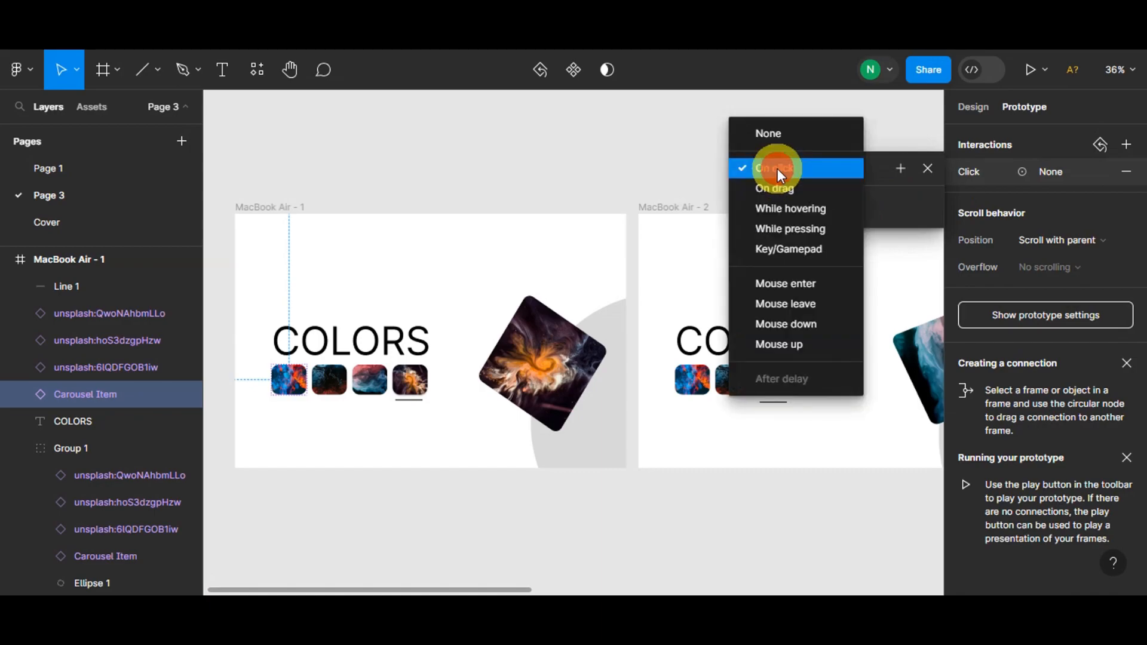
pyautogui.click(777, 170)
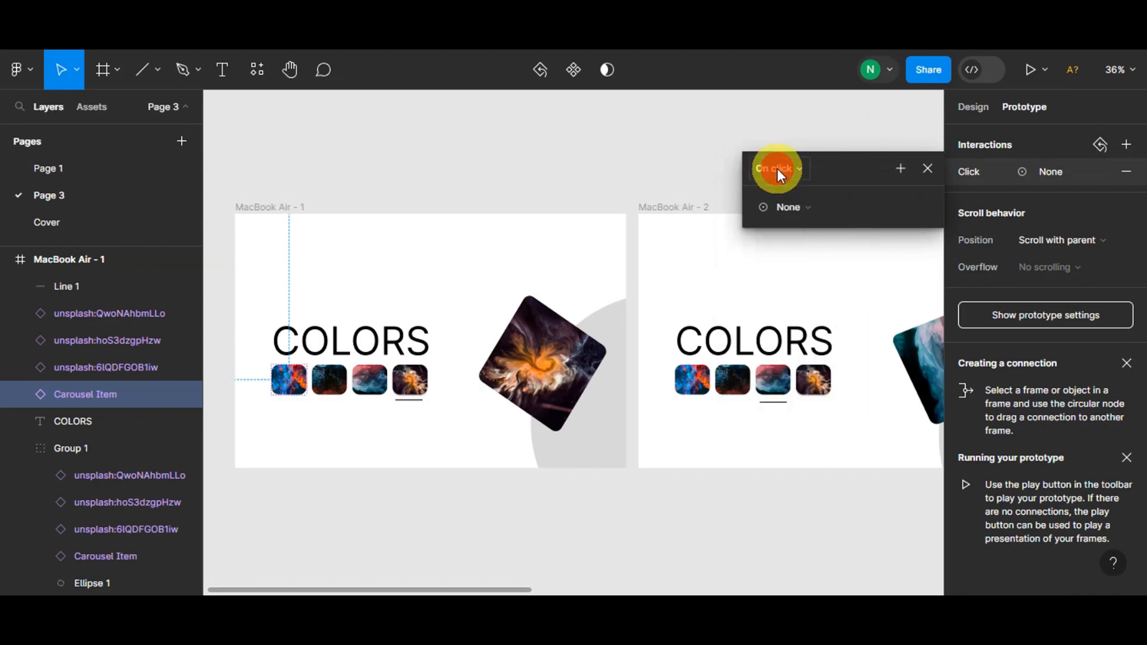
pyautogui.click(799, 199)
pyautogui.click(806, 242)
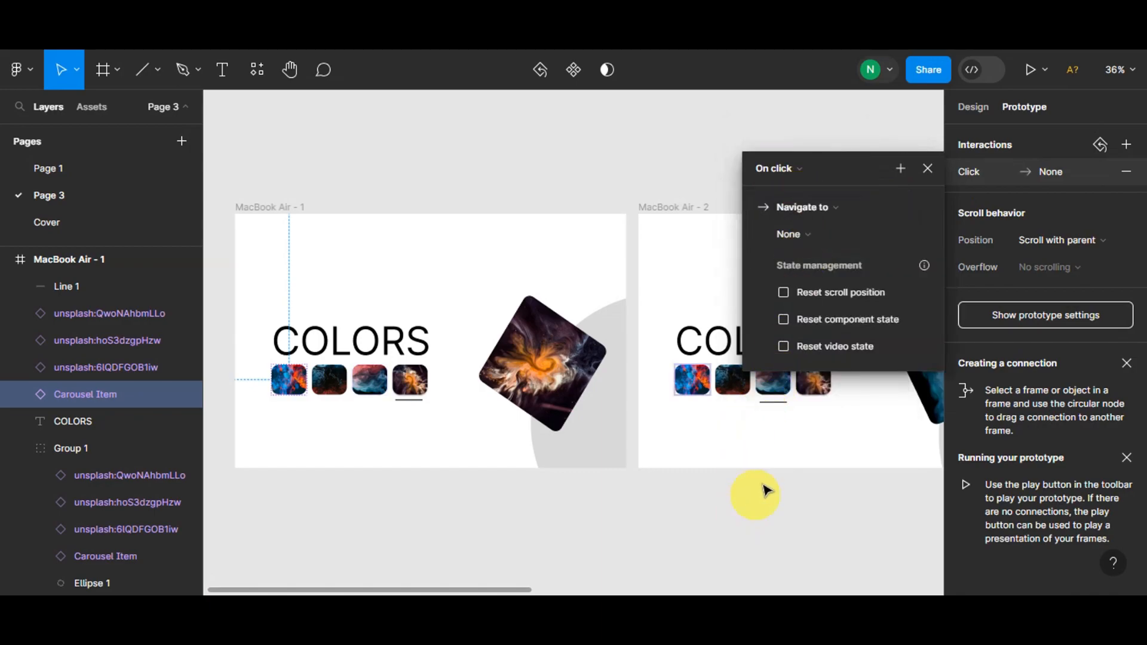
# Set the destination of the first thumbnail's interaction to MacBook Air - 4.
pyautogui.click(810, 231)
pyautogui.scroll(-5, 695, 478)
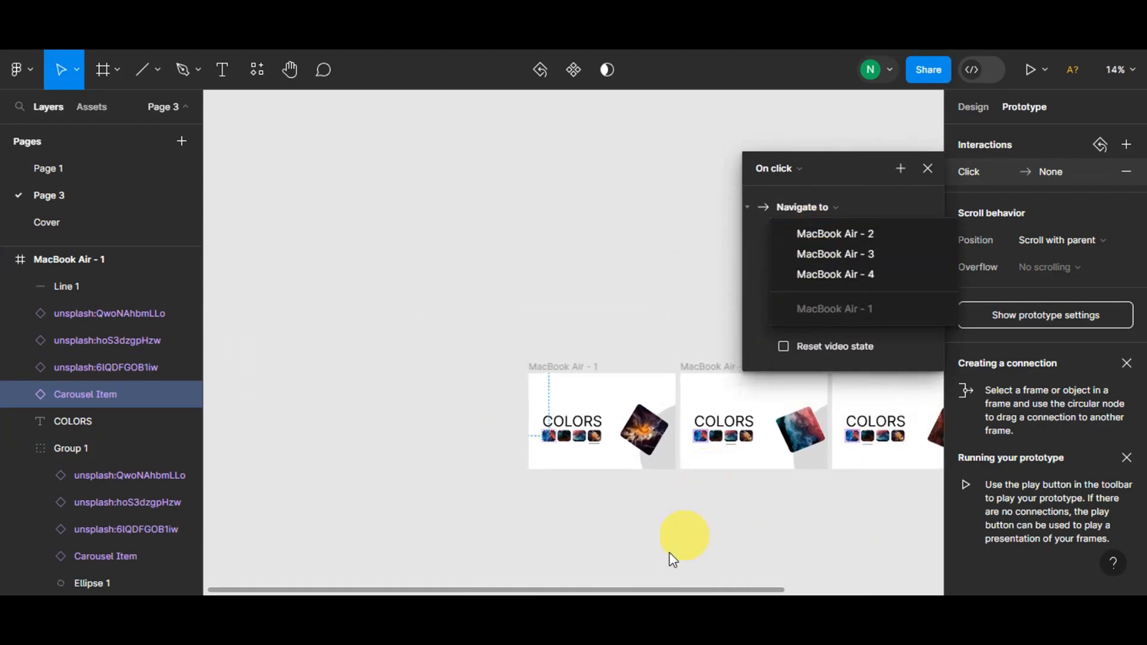
pyautogui.click(563, 588)
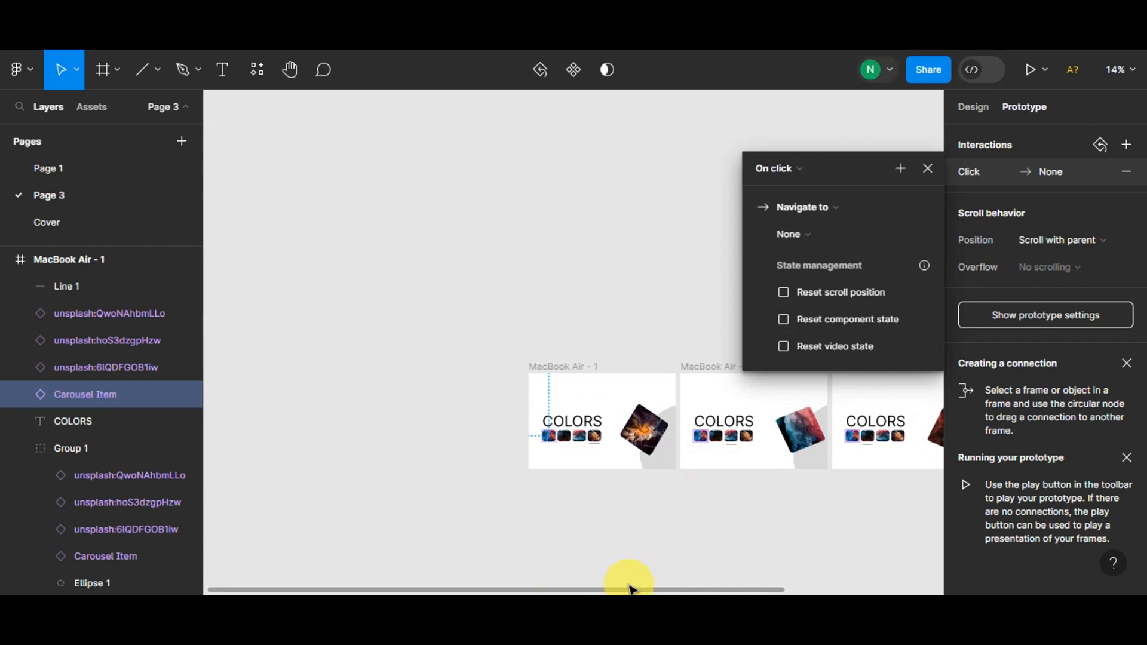
pyautogui.click(800, 232)
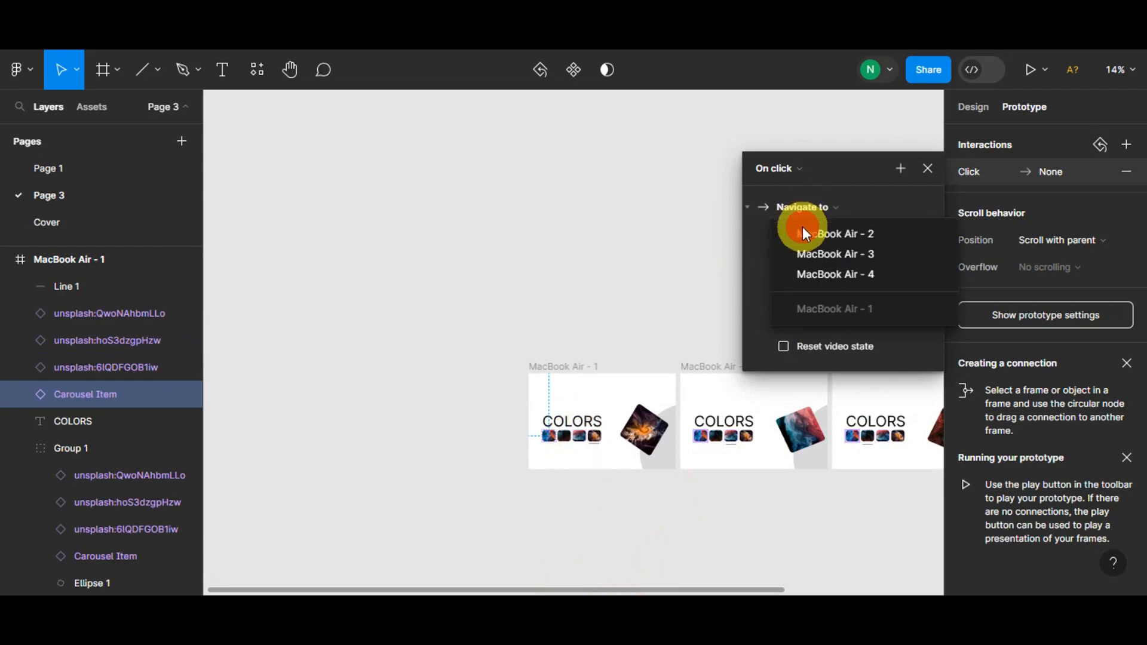
pyautogui.click(830, 272)
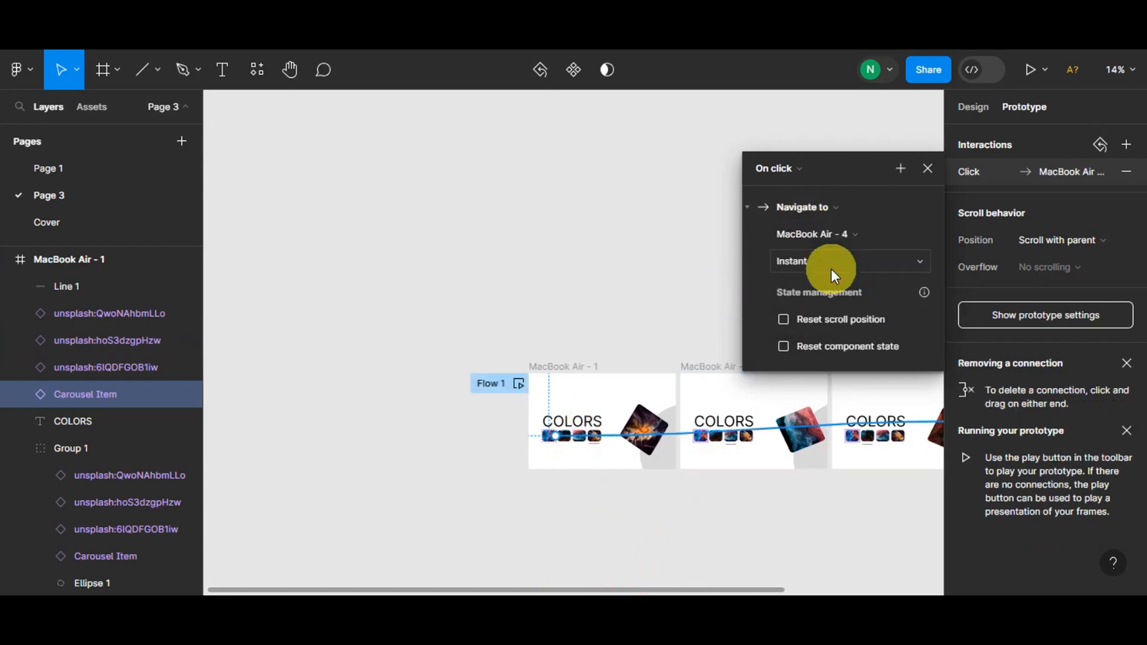
# Set the transition from the first thumbnail to MacBook Air - 4 to Smart animate with Ease out.
pyautogui.click(819, 262)
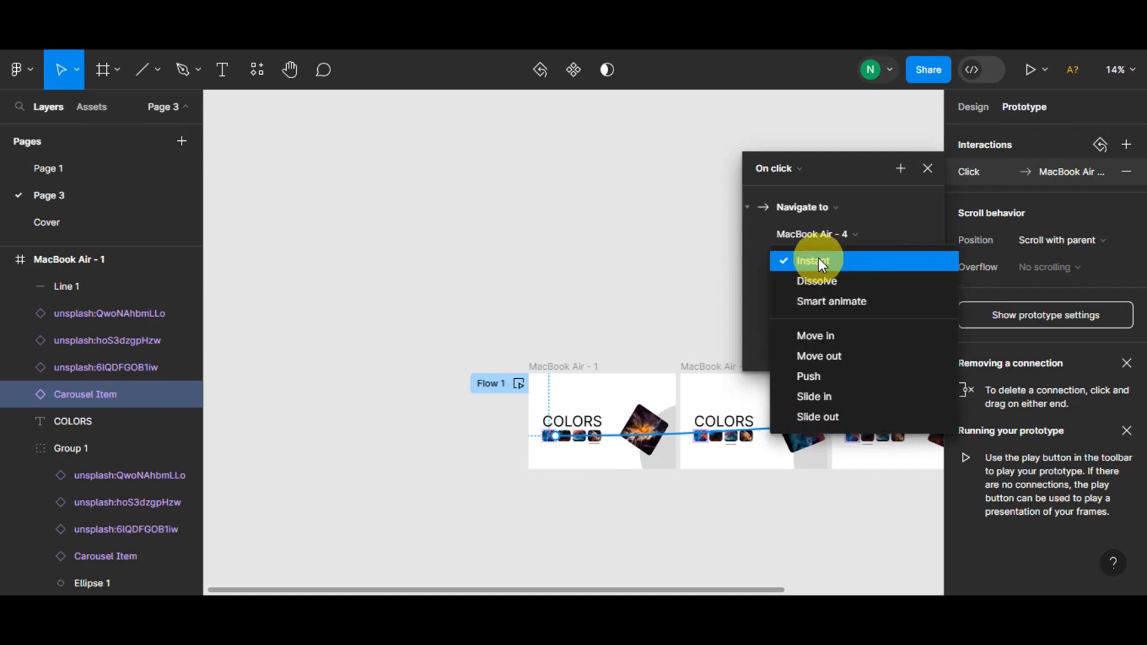
pyautogui.click(833, 301)
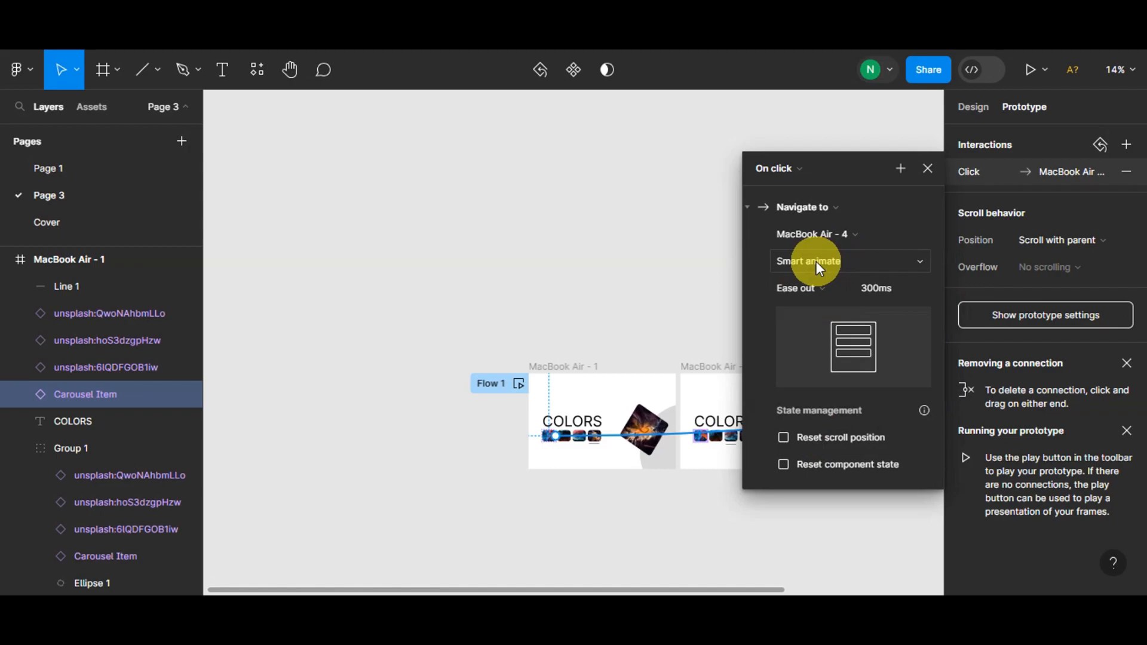
pyautogui.click(835, 285)
pyautogui.click(835, 286)
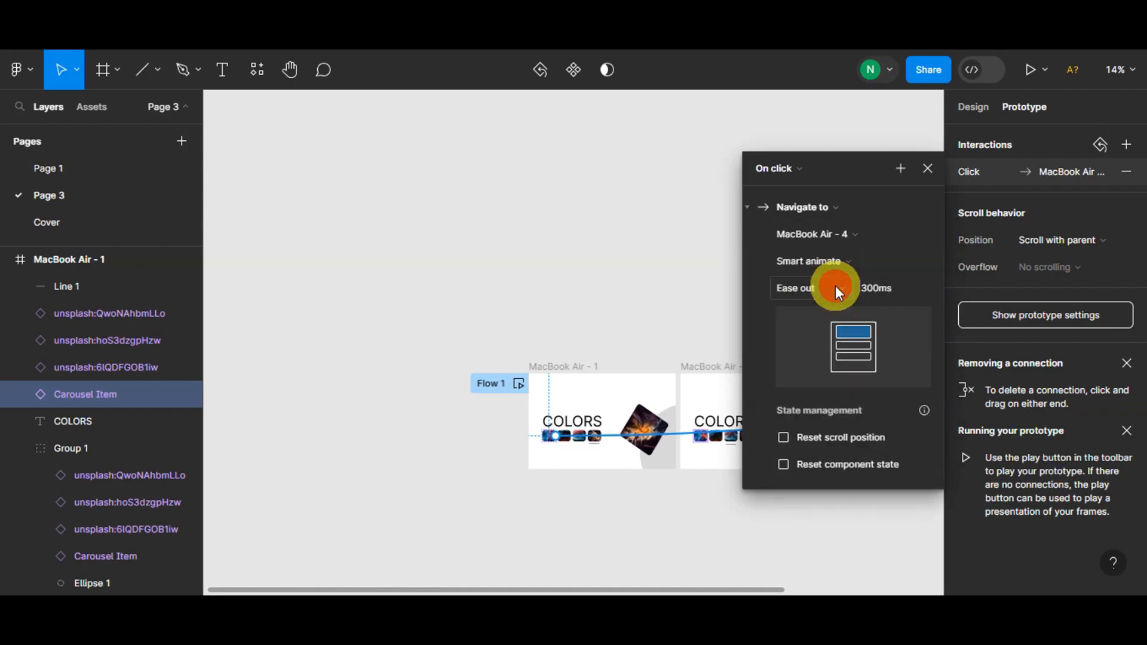
pyautogui.click(712, 577)
# Connect the second thumbnail in MacBook Air - 1 to MacBook Air - 3 with an On click Smart animate interaction.
pyautogui.scroll(4, 598, 493)
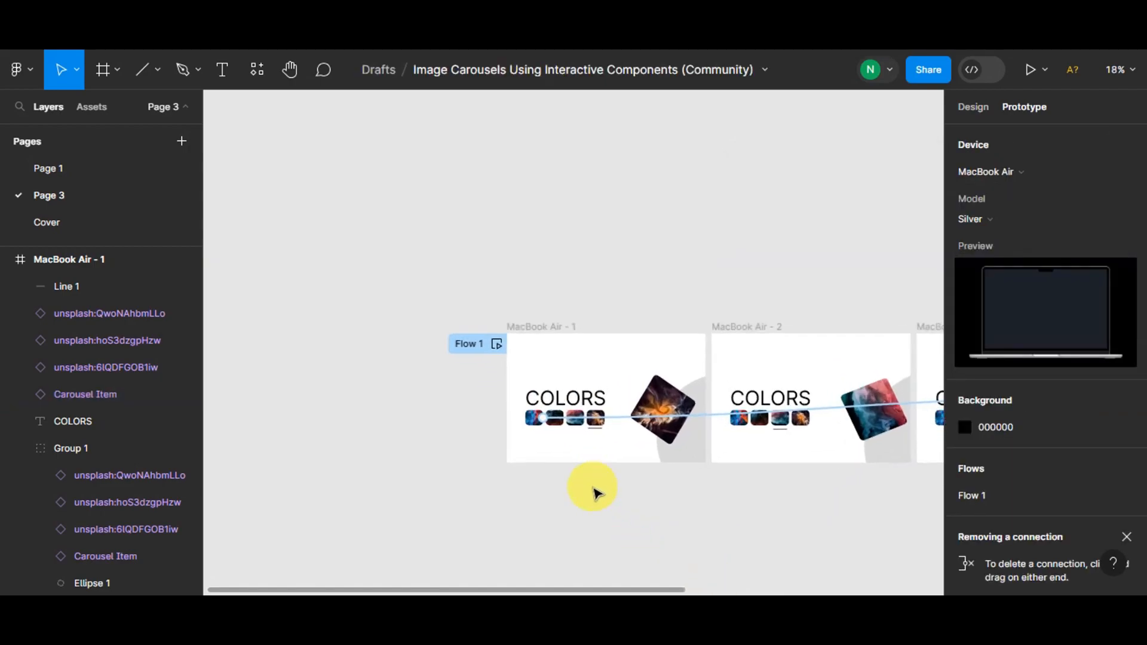
pyautogui.click(545, 414)
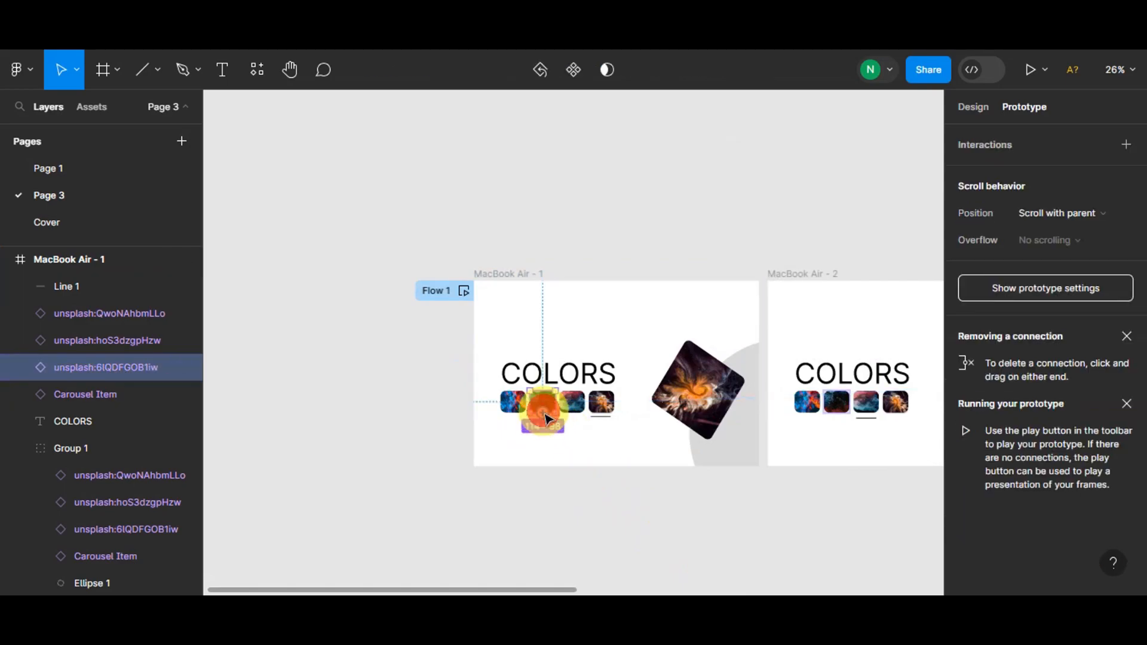
pyautogui.moveTo(545, 424); pyautogui.dragTo(771, 375)
pyautogui.scroll(-1, 643, 514)
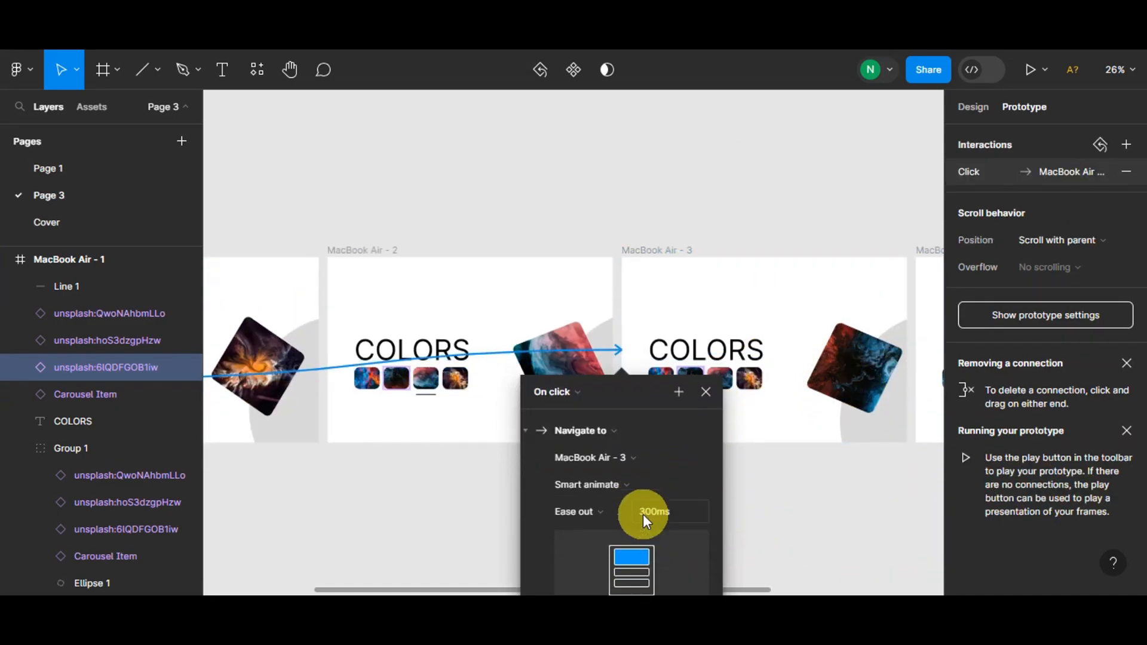
pyautogui.scroll(-3, 558, 490)
pyautogui.click(351, 395)
# Connect the third thumbnail in MacBook Air - 1 to MacBook Air - 2 with an On click Smart animate interaction.
pyautogui.scroll(-2, 438, 420)
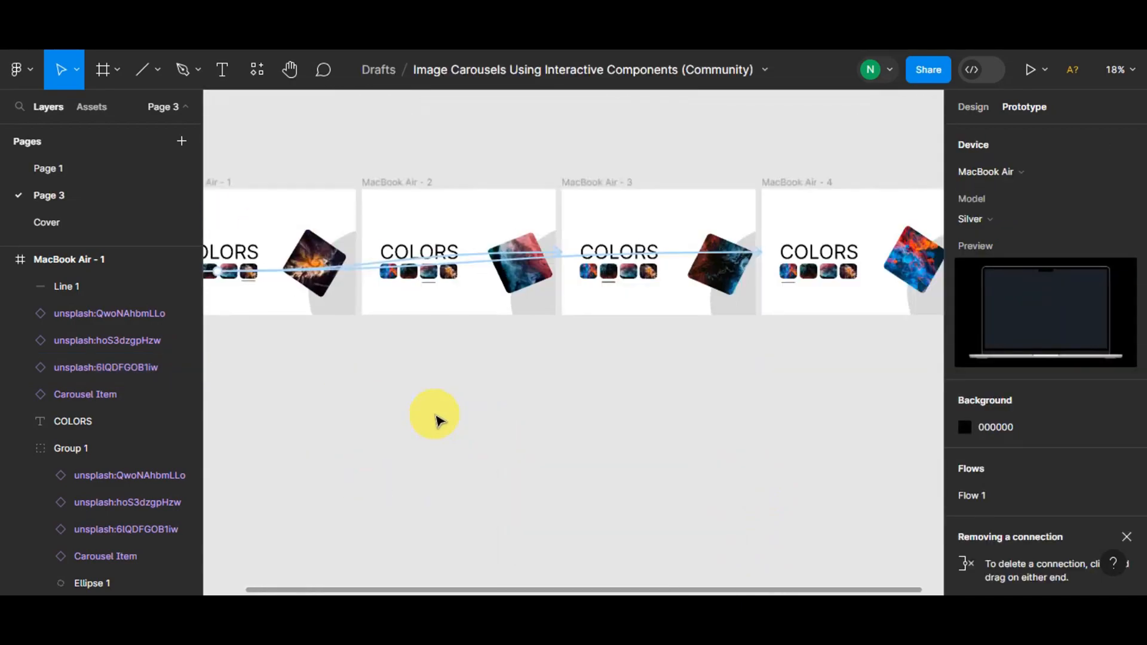
pyautogui.moveTo(420, 588); pyautogui.dragTo(323, 421)
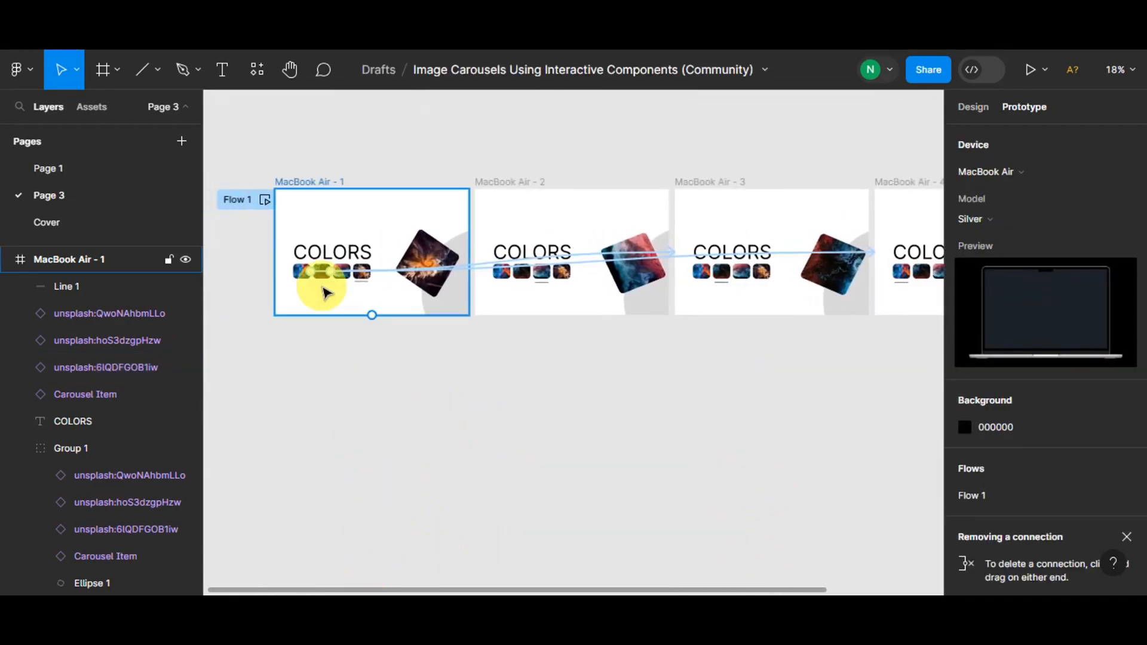
pyautogui.scroll(5, 367, 249)
pyautogui.moveTo(368, 272); pyautogui.dragTo(773, 261)
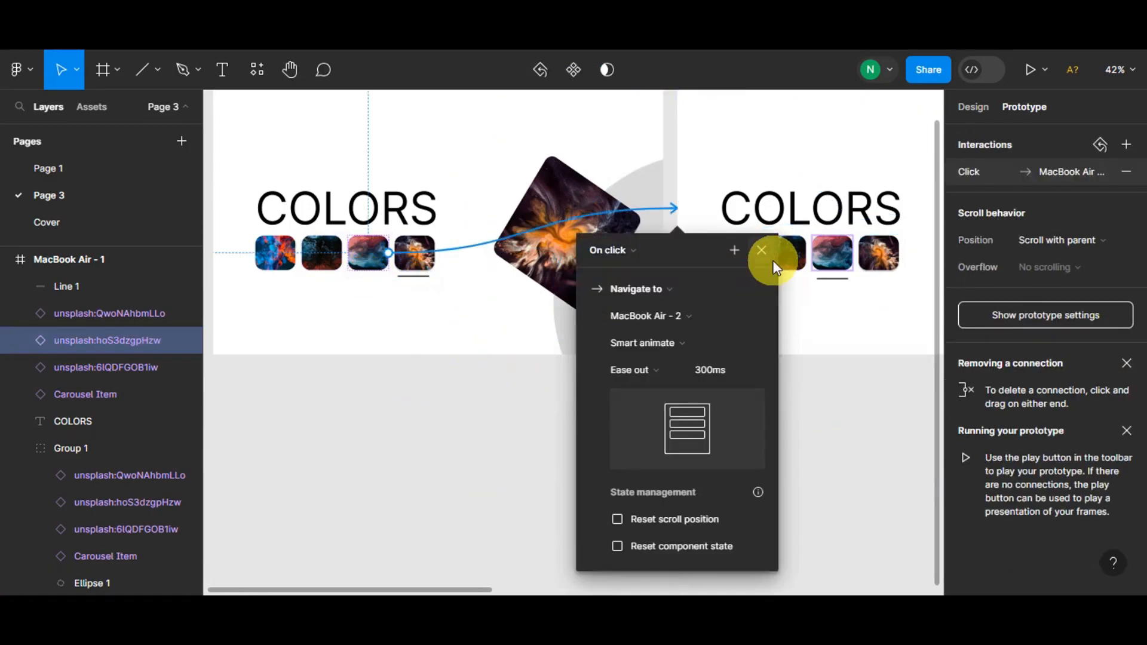
pyautogui.click(422, 431)
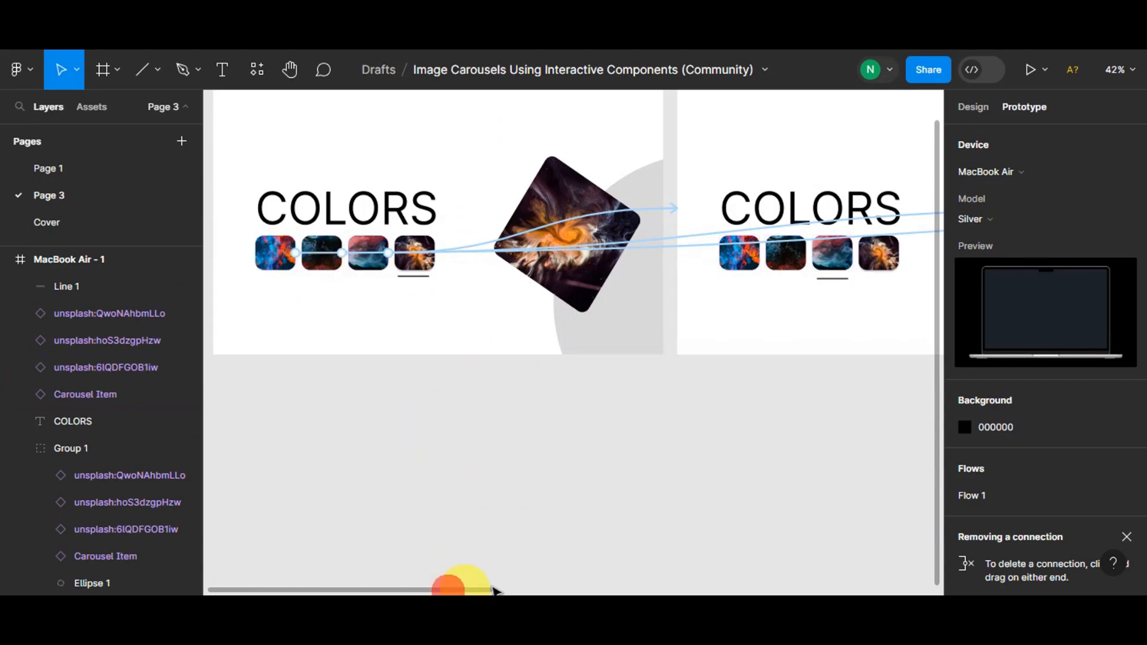
# Connect the first thumbnail in MacBook Air - 2 to MacBook Air - 4 with an On click Smart animate interaction.
pyautogui.moveTo(494, 590); pyautogui.dragTo(589, 588)
pyautogui.click(413, 268)
pyautogui.moveTo(413, 270); pyautogui.dragTo(909, 276)
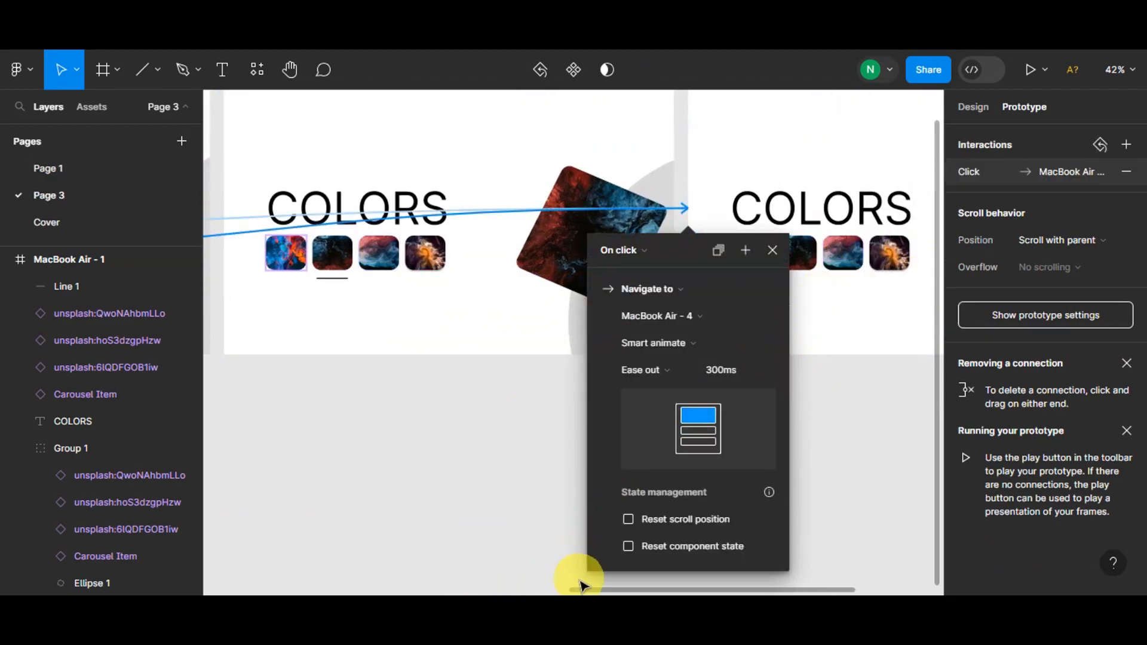
# Connect MacBook Air - 2's second thumbnail to MacBook Air - 3 and its fourth thumbnail to MacBook Air - 1, both on click.
pyautogui.moveTo(558, 591); pyautogui.dragTo(443, 590)
pyautogui.click(295, 266)
pyautogui.moveTo(314, 253); pyautogui.dragTo(677, 249)
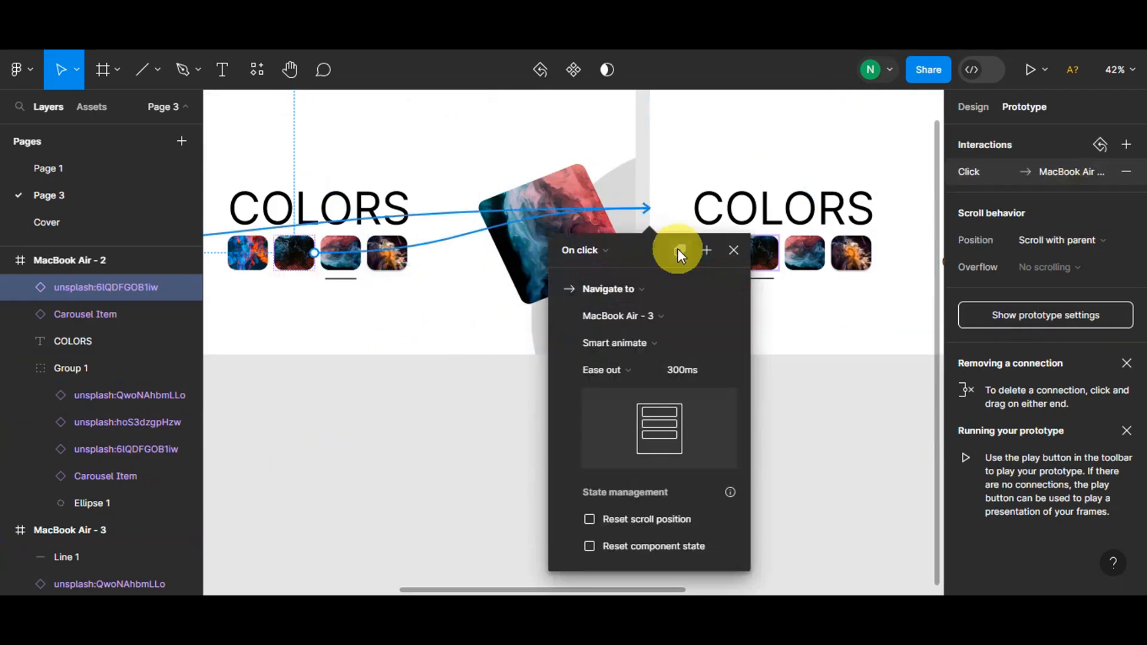
pyautogui.moveTo(384, 256); pyautogui.dragTo(346, 239)
pyautogui.click(384, 266)
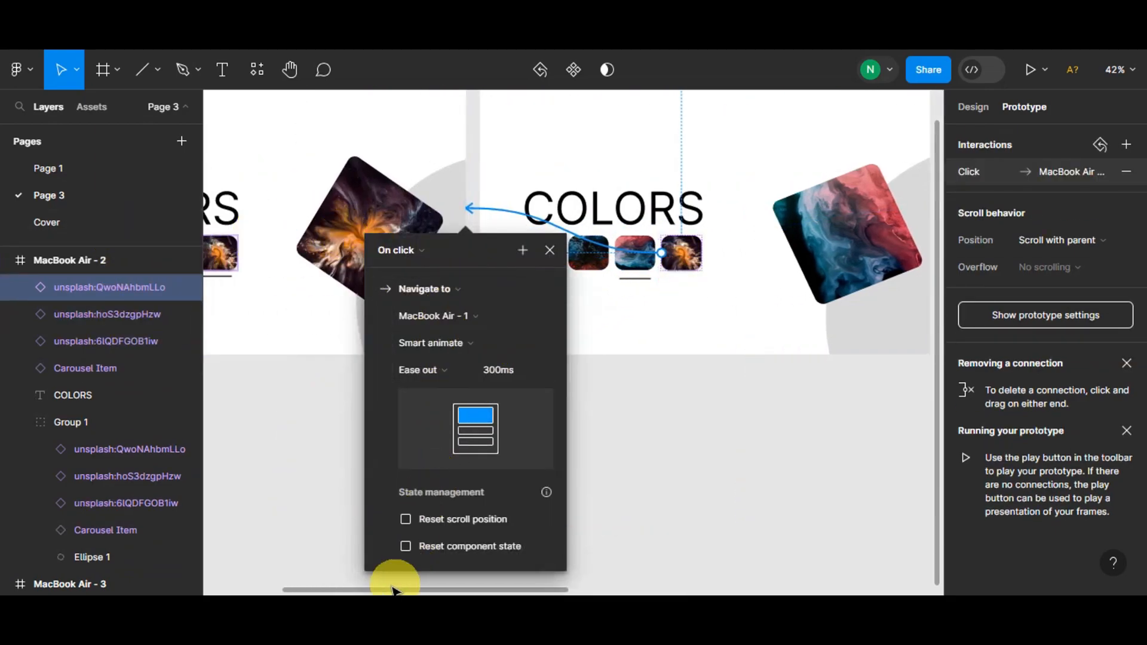
# Connect the first thumbnail in MacBook Air - 3 to the MacBook Air - 4 frame with an On click interaction.
pyautogui.moveTo(366, 590); pyautogui.dragTo(635, 586)
pyautogui.click(311, 262)
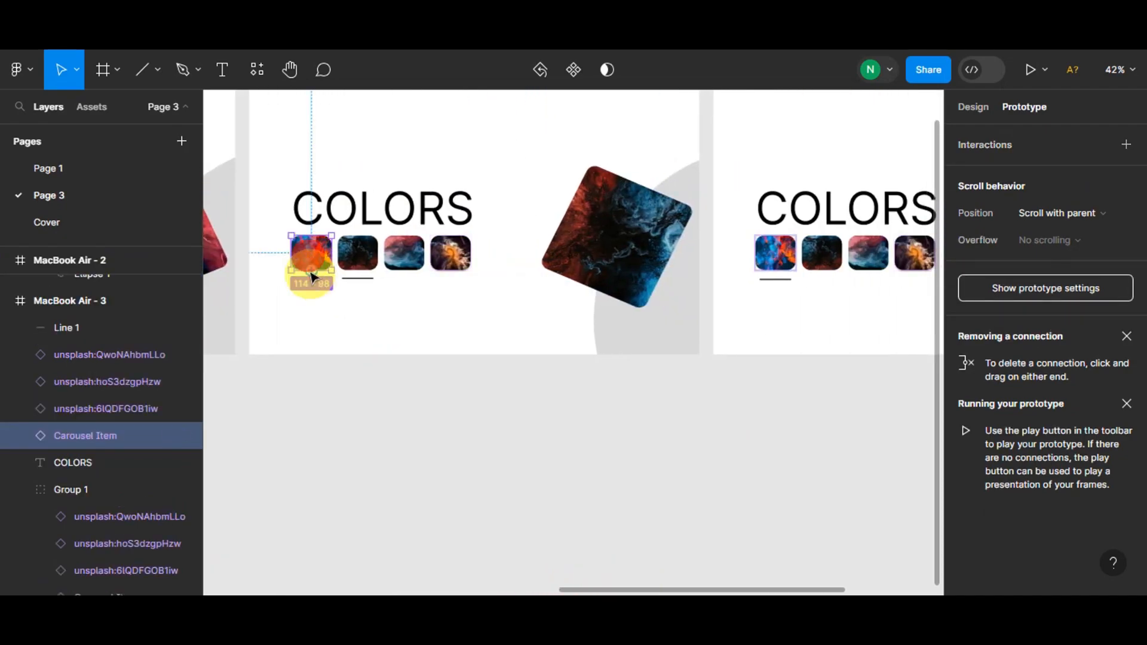
pyautogui.moveTo(312, 276); pyautogui.dragTo(690, 293)
# Connect MacBook Air - 3's third thumbnail to MacBook Air - 2 and its fourth thumbnail to MacBook Air - 1, both on click.
pyautogui.click(398, 259)
pyautogui.moveTo(424, 253); pyautogui.dragTo(326, 244)
pyautogui.click(697, 255)
pyautogui.moveTo(700, 273); pyautogui.dragTo(376, 276)
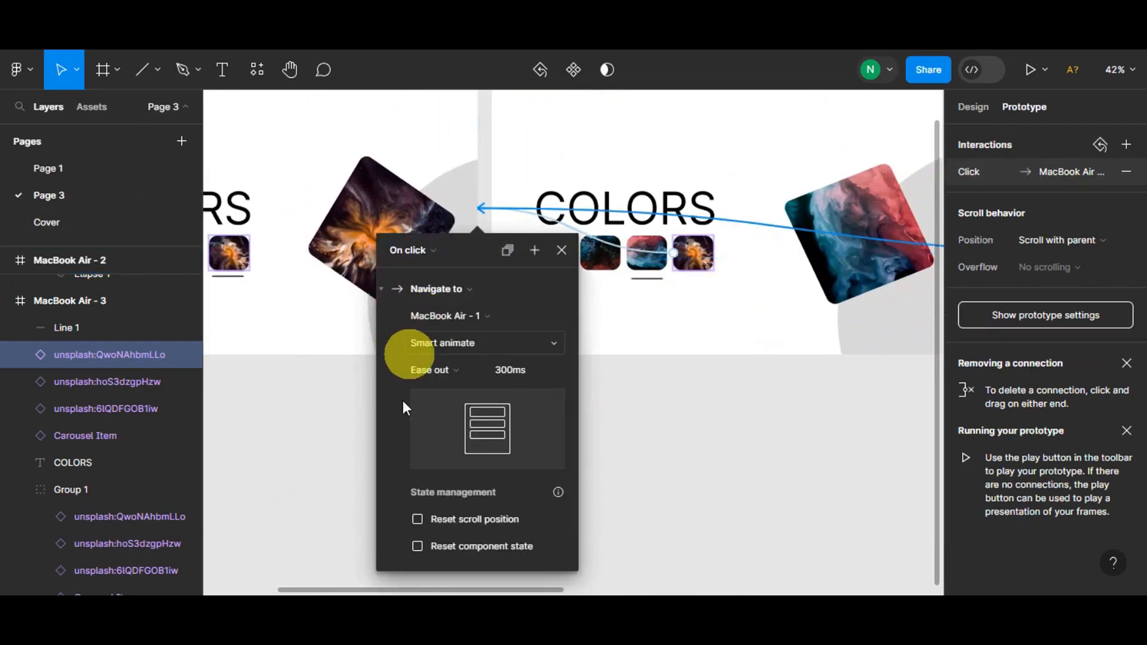
# Connect MacBook Air - 4's second thumbnail to MacBook Air - 3 and its third thumbnail to MacBook Air - 2.
pyautogui.moveTo(332, 592); pyautogui.dragTo(720, 583)
pyautogui.click(489, 321)
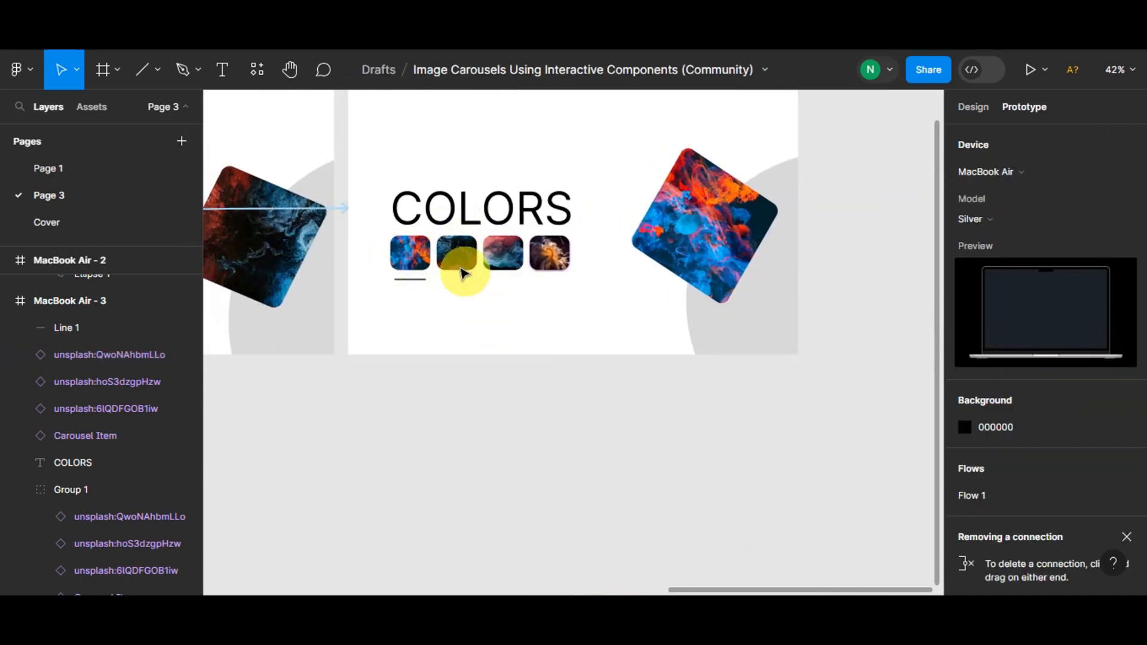
pyautogui.moveTo(457, 270); pyautogui.dragTo(217, 238)
pyautogui.click(544, 261)
pyautogui.moveTo(558, 252); pyautogui.dragTo(450, 256)
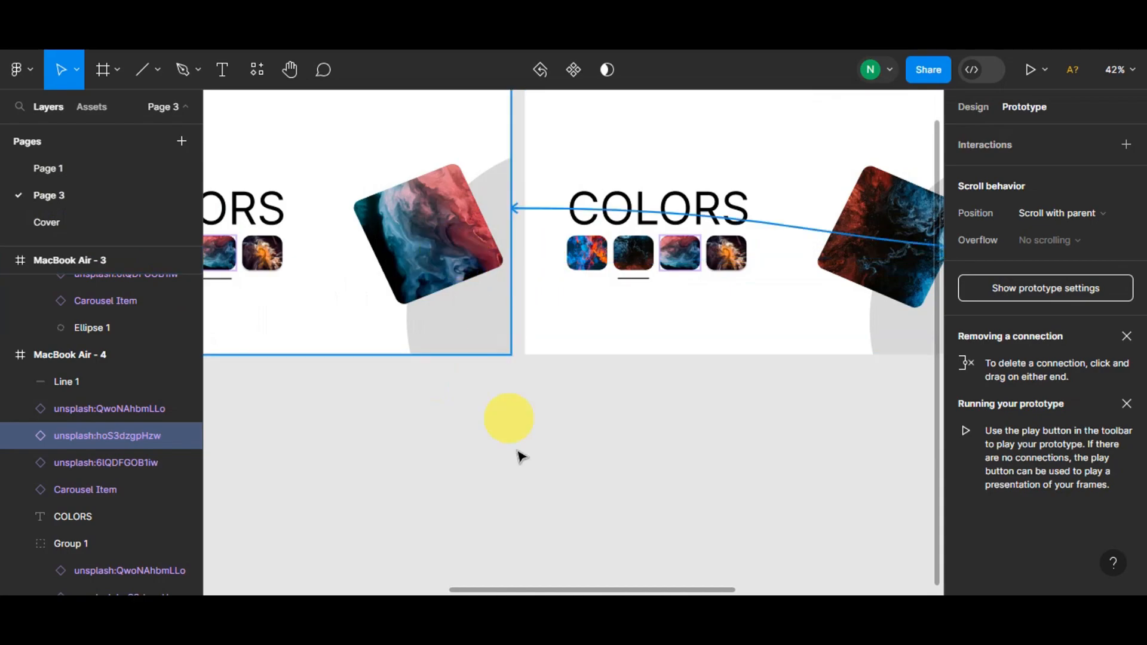
# Connect the fourth thumbnail in MacBook Air - 4 to MacBook Air - 1 with an On click, Smart animate interaction.
pyautogui.hscroll(6, 487, 584)
pyautogui.click(626, 250)
pyautogui.moveTo(626, 277); pyautogui.dragTo(556, 197)
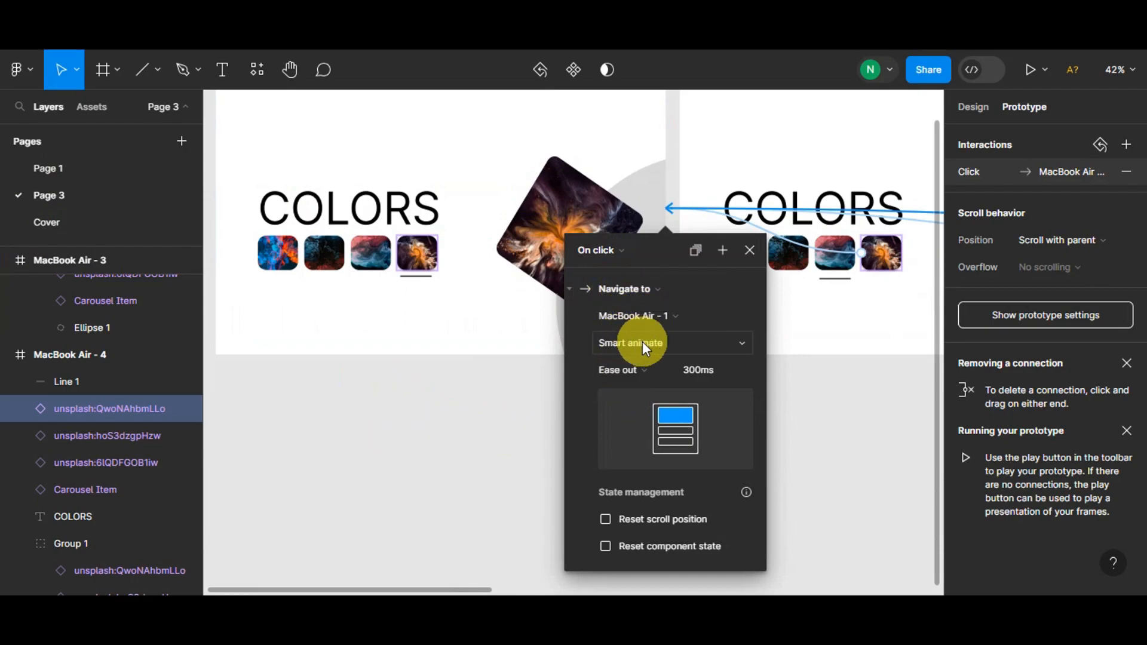
pyautogui.click(434, 425)
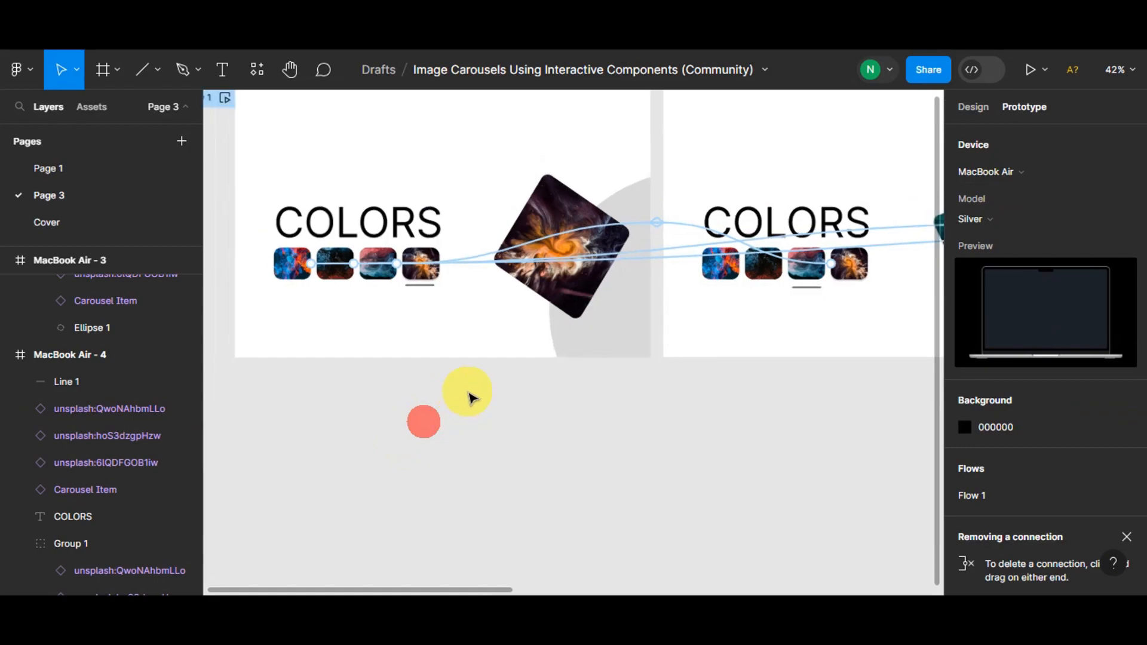
pyautogui.scroll(-5, 472, 382)
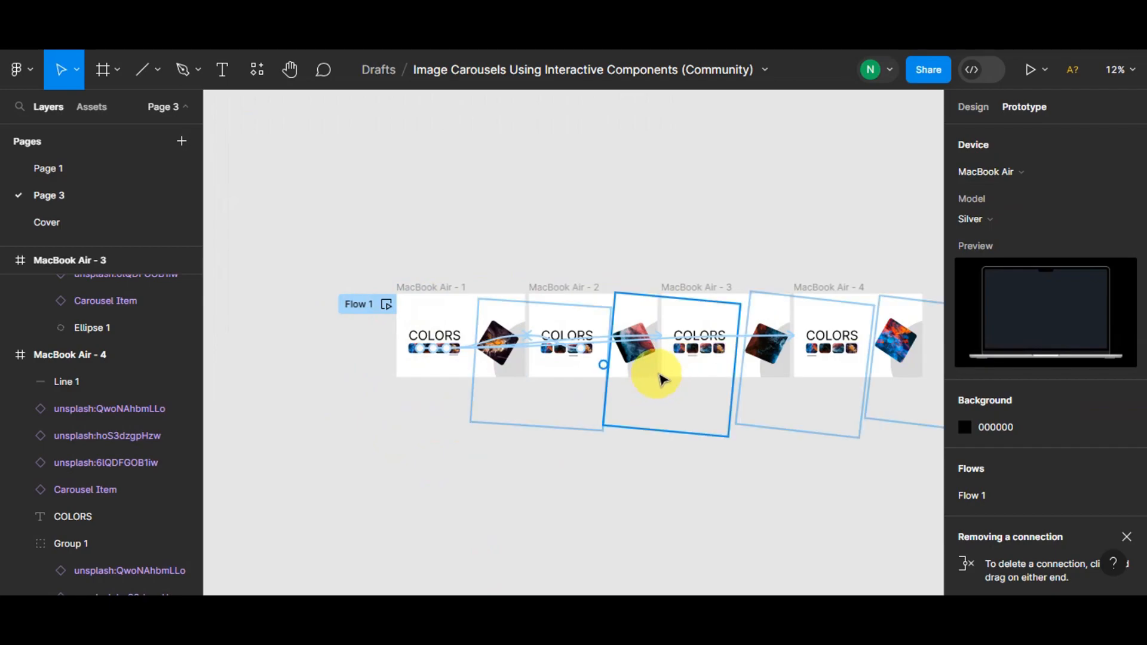
pyautogui.scroll(3, 615, 460)
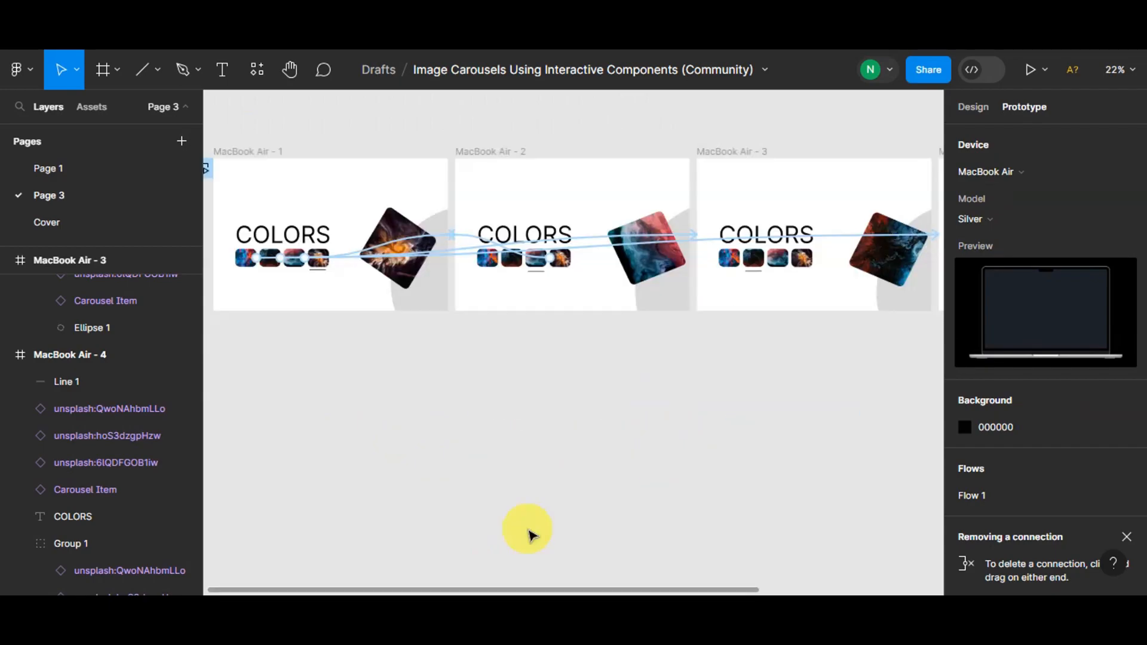
# Change the background fill of the MacBook Air - 1 frame to a light pink, about F0ABAB.
pyautogui.click(264, 166)
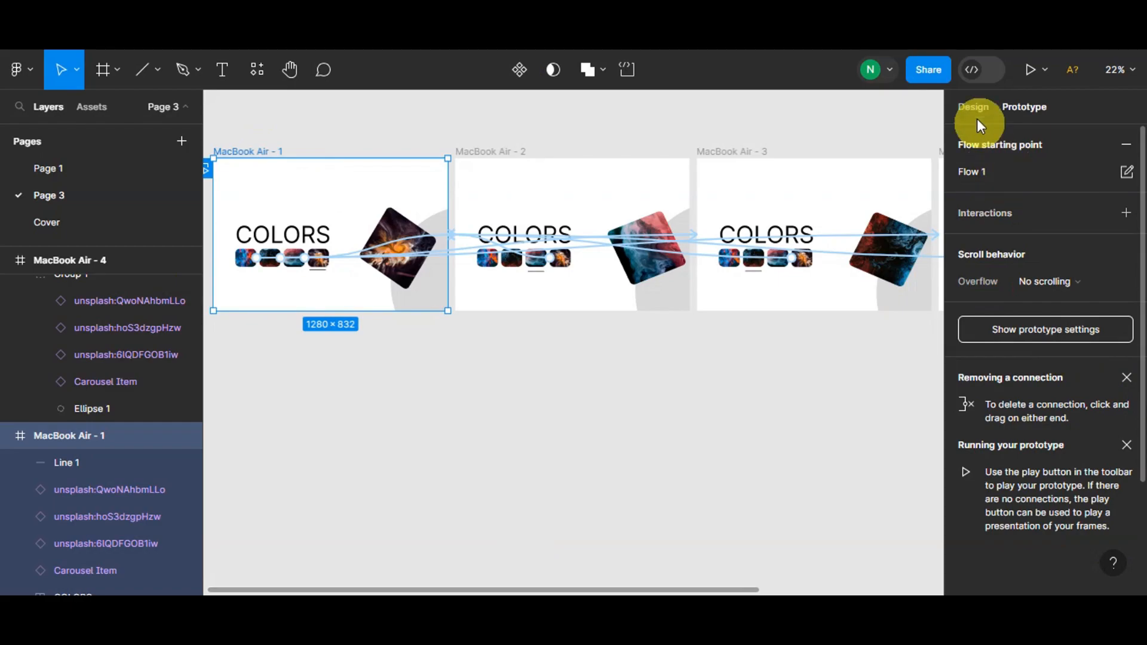
pyautogui.click(979, 105)
pyautogui.scroll(-2, 1007, 358)
pyautogui.click(964, 422)
pyautogui.click(801, 383)
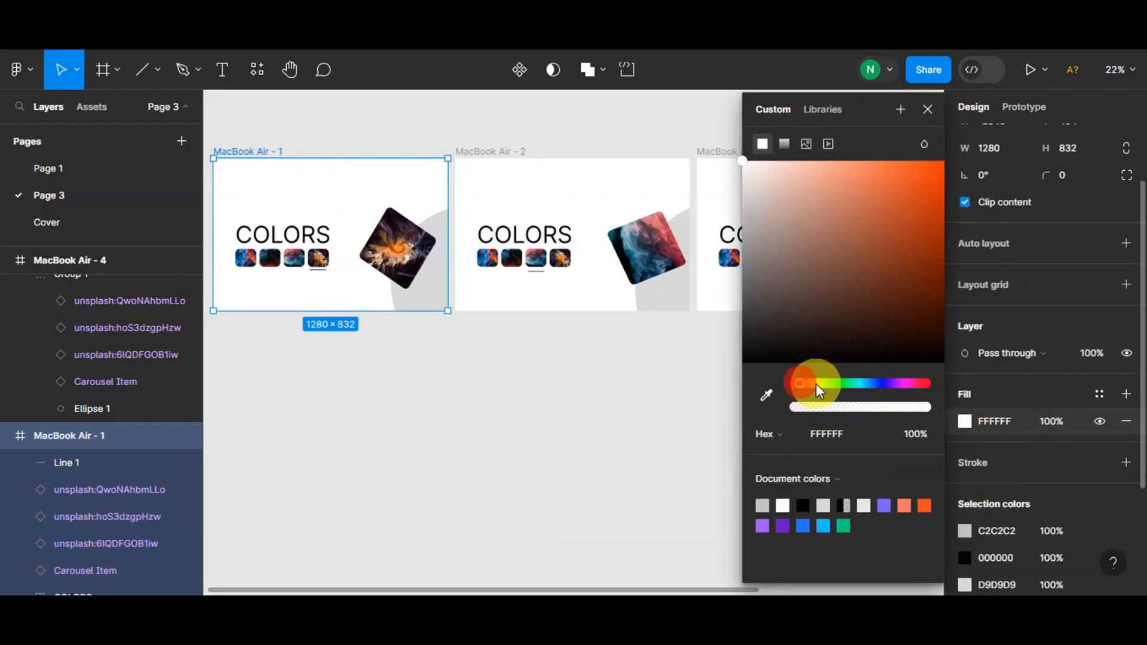
pyautogui.moveTo(816, 384); pyautogui.dragTo(825, 385)
pyautogui.moveTo(741, 166); pyautogui.dragTo(775, 201)
pyautogui.click(275, 154)
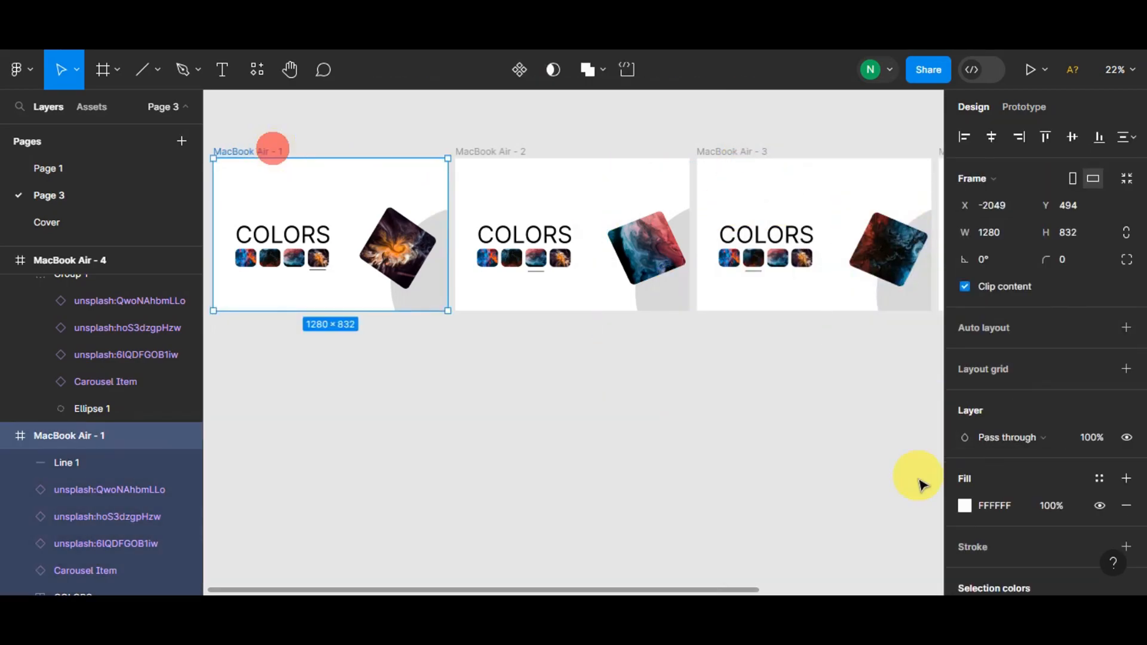
pyautogui.click(964, 506)
pyautogui.moveTo(757, 173); pyautogui.dragTo(800, 175)
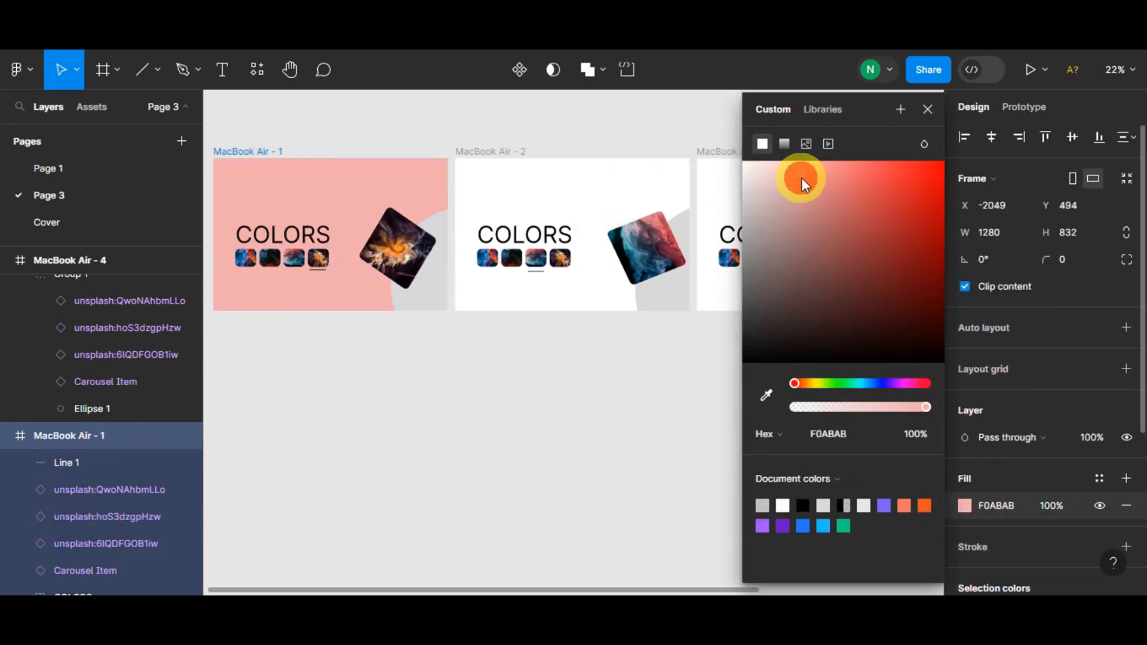
# Change the background fill of the MacBook Air - 2 frame to light yellow-green DFF8AC.
pyautogui.click(499, 174)
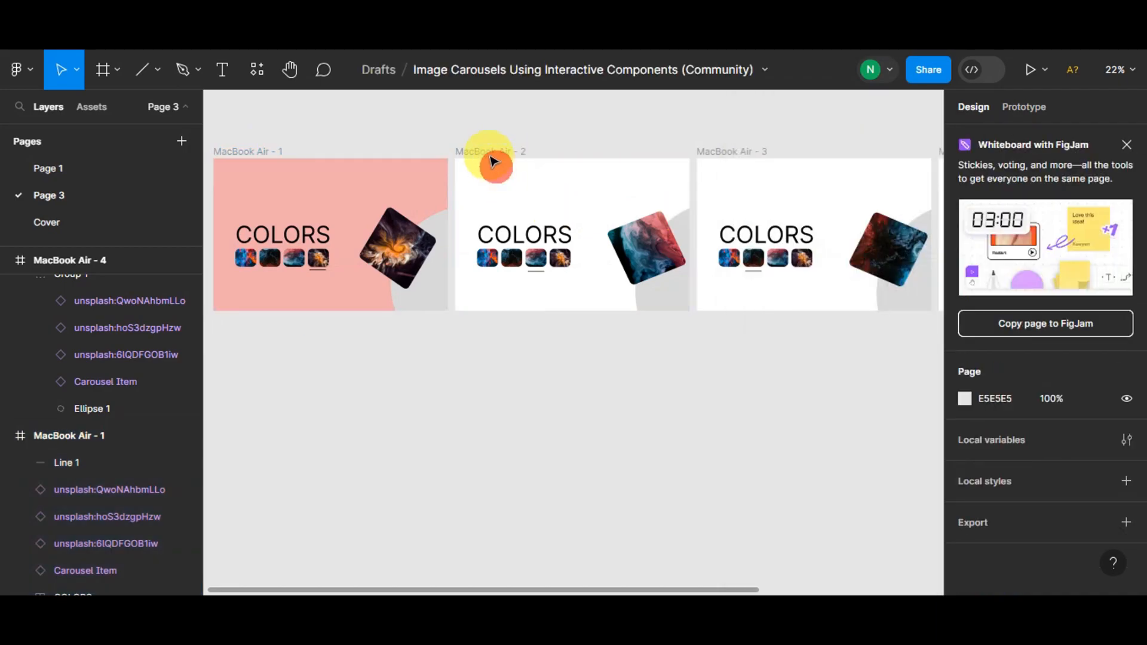
pyautogui.click(489, 151)
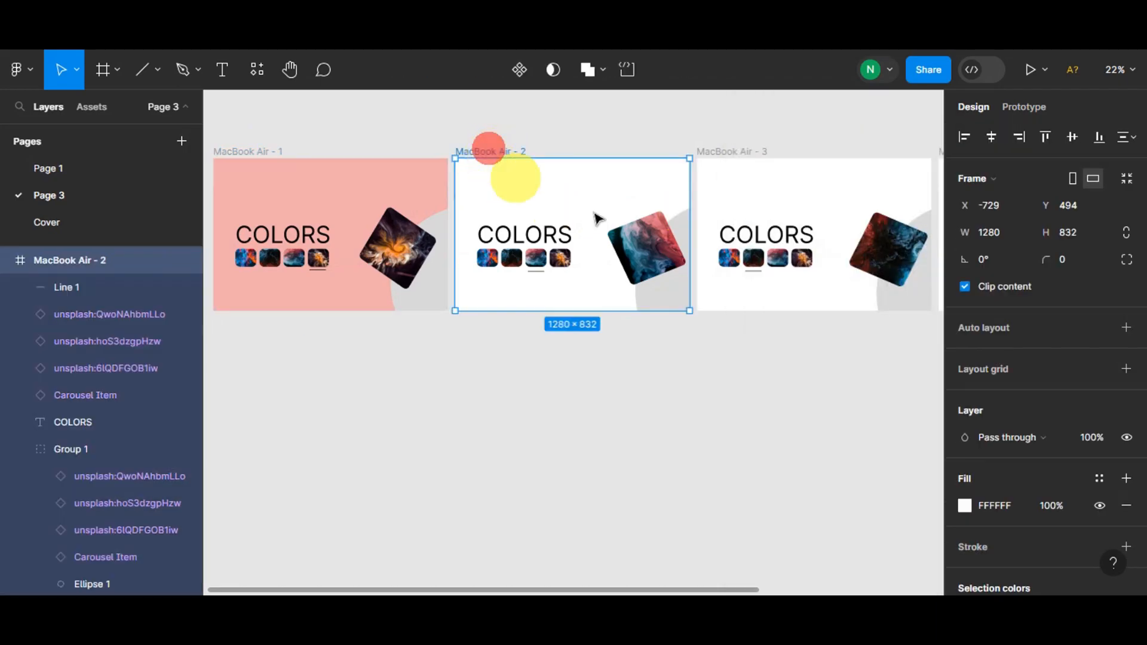
pyautogui.click(966, 506)
pyautogui.click(838, 383)
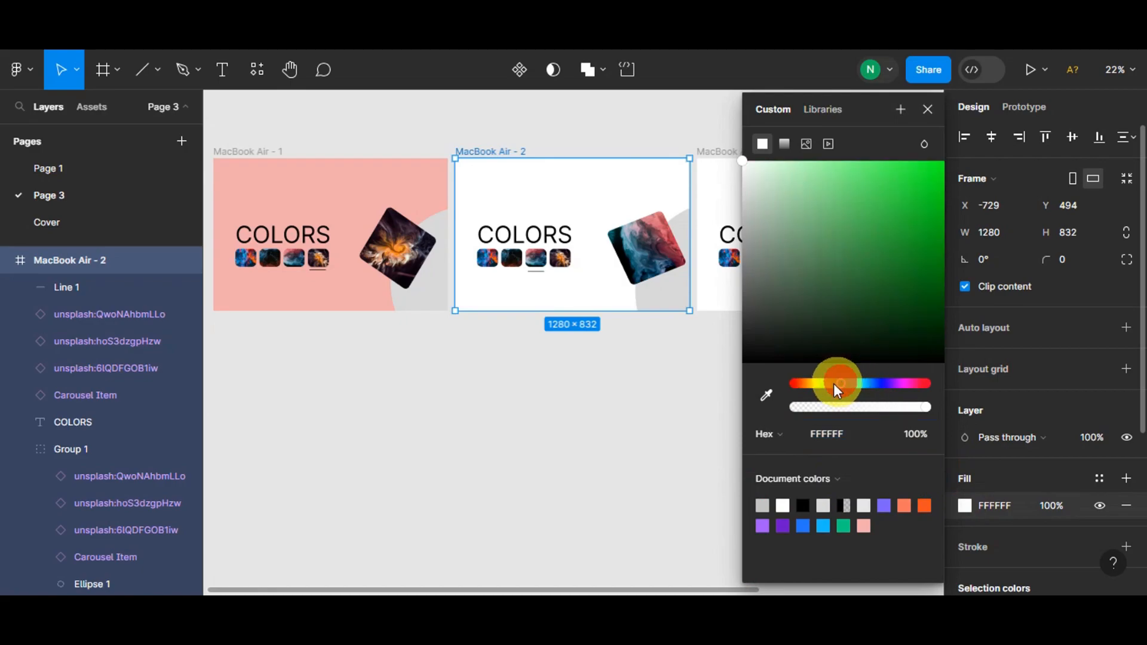
pyautogui.moveTo(837, 382); pyautogui.dragTo(823, 381)
pyautogui.click(804, 172)
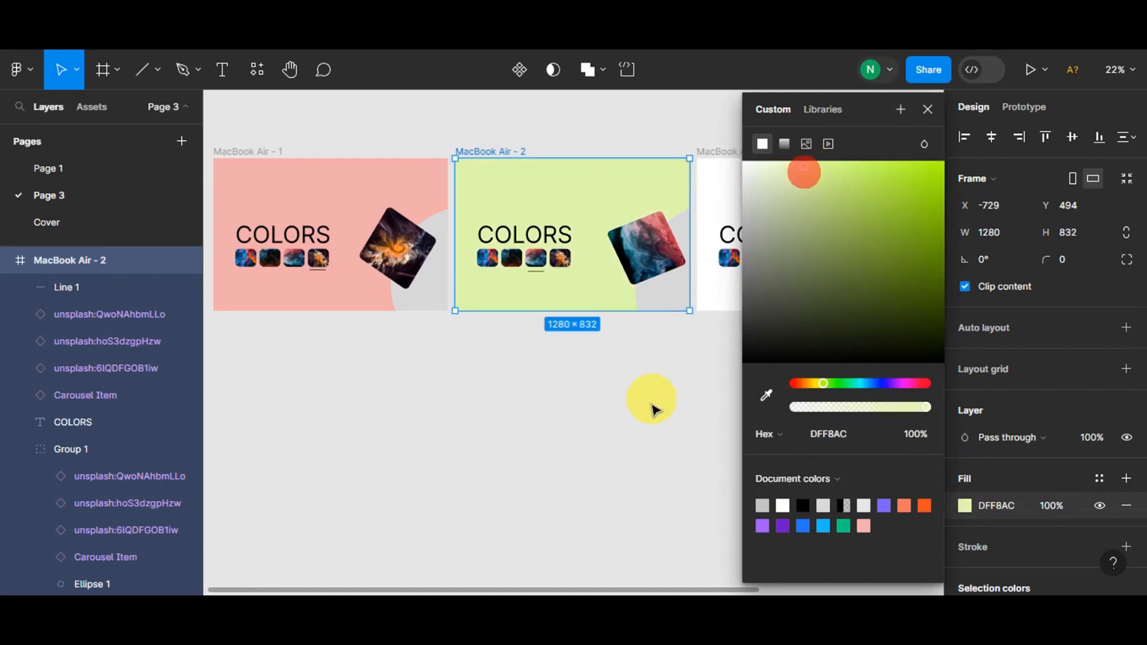
pyautogui.click(651, 406)
# Give the MacBook Air - 3 frame a light blue background fill.
pyautogui.click(726, 152)
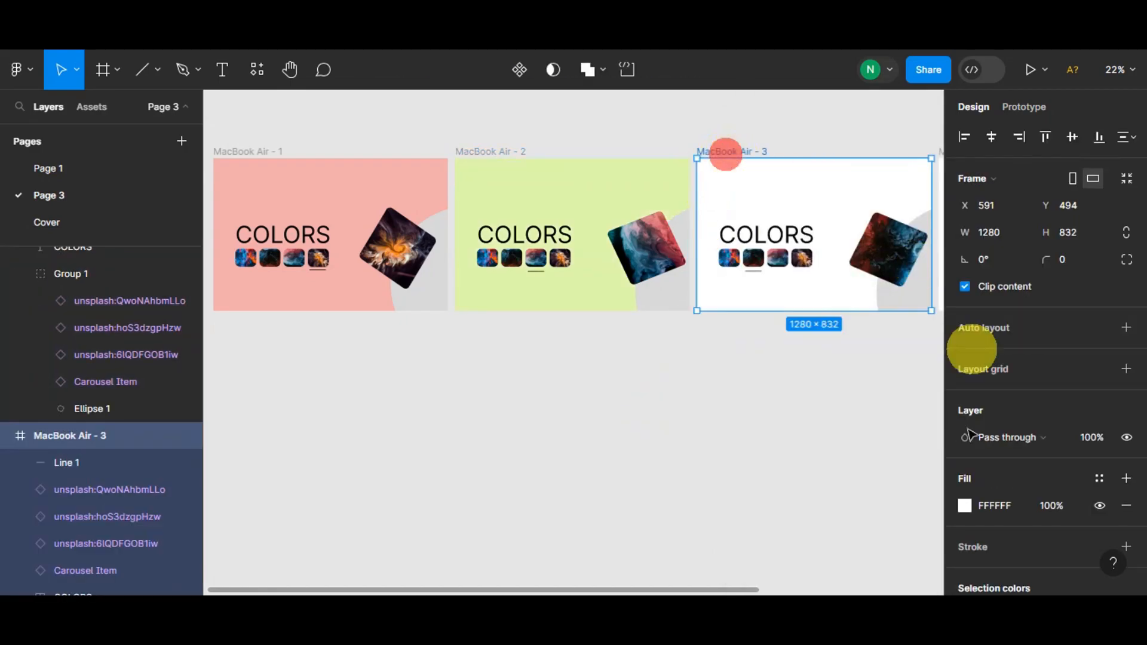
pyautogui.click(964, 506)
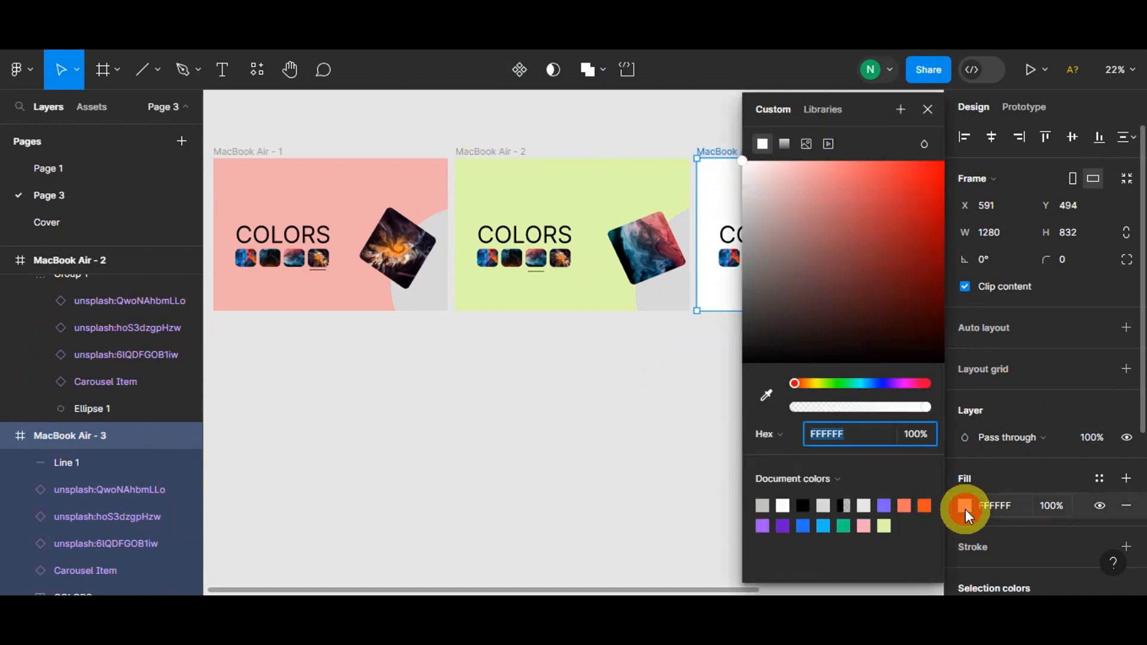
pyautogui.click(864, 384)
pyautogui.click(782, 179)
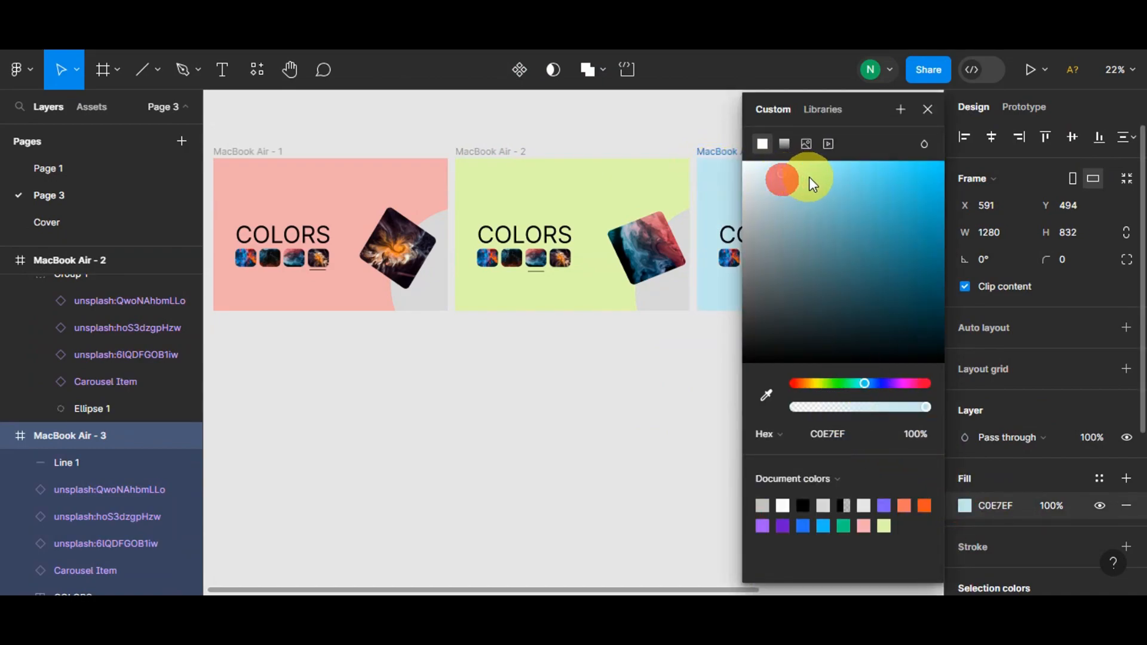
pyautogui.click(639, 433)
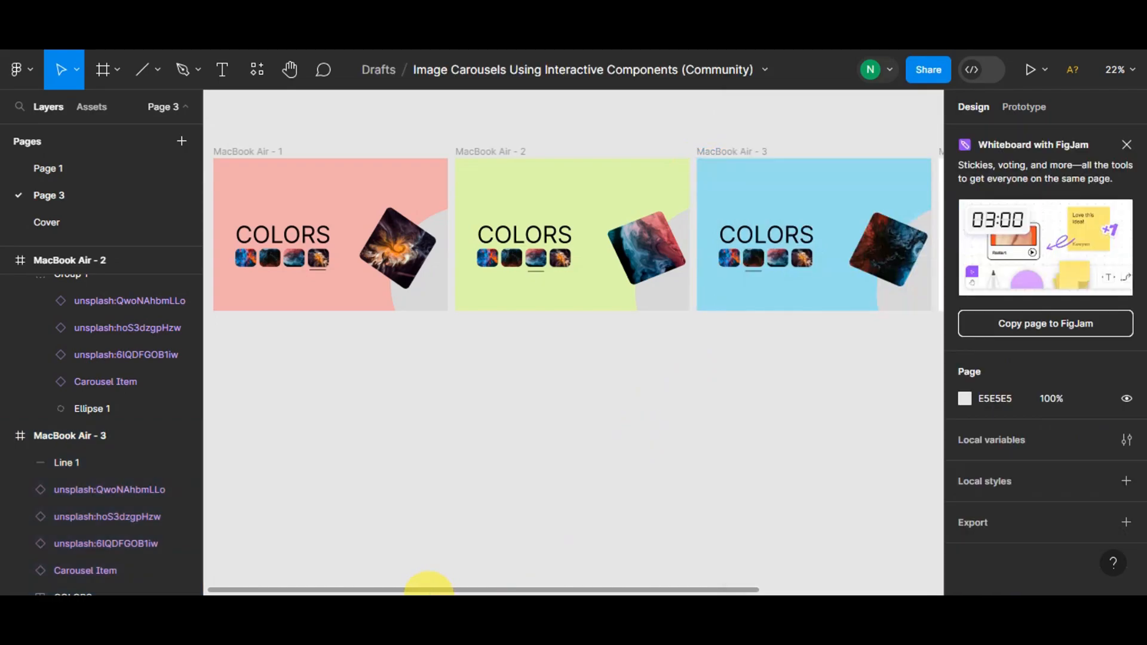
# Fill the MacBook Air - 4 frame's background with light pinkish purple E8A4EE.
pyautogui.moveTo(430, 592); pyautogui.dragTo(612, 590)
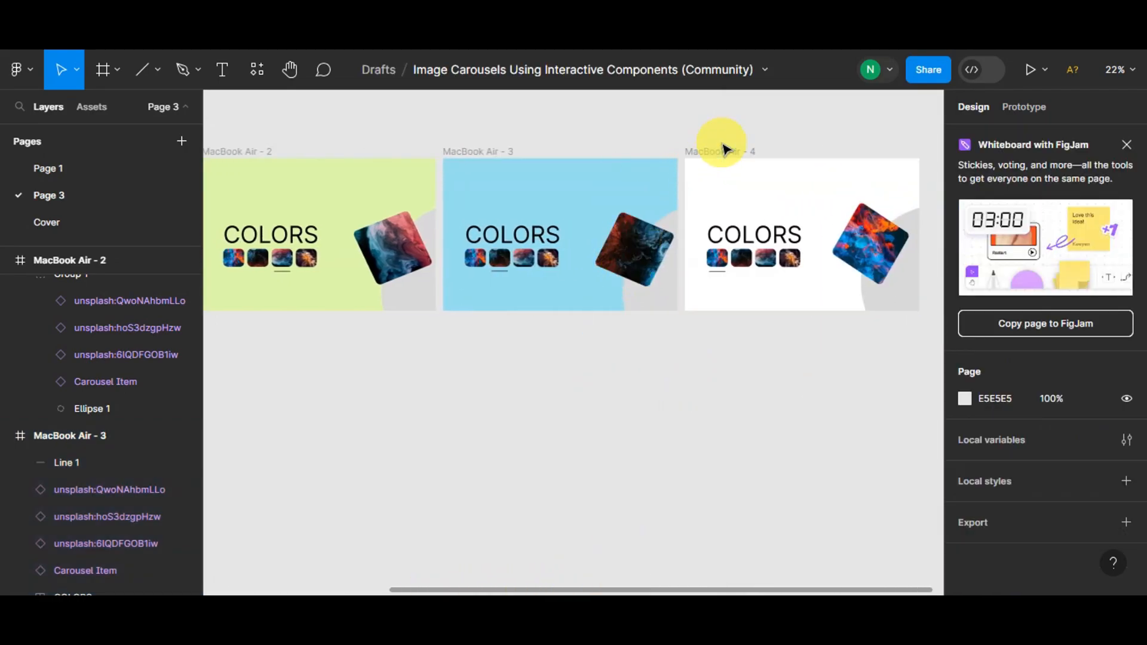
pyautogui.click(713, 156)
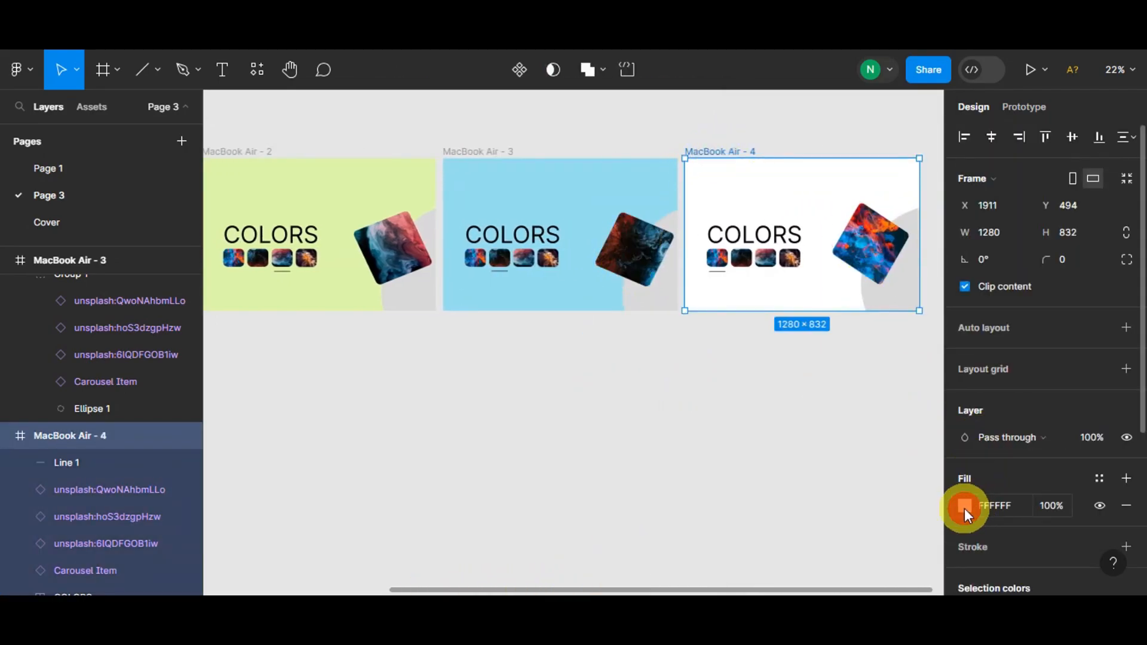
pyautogui.click(964, 506)
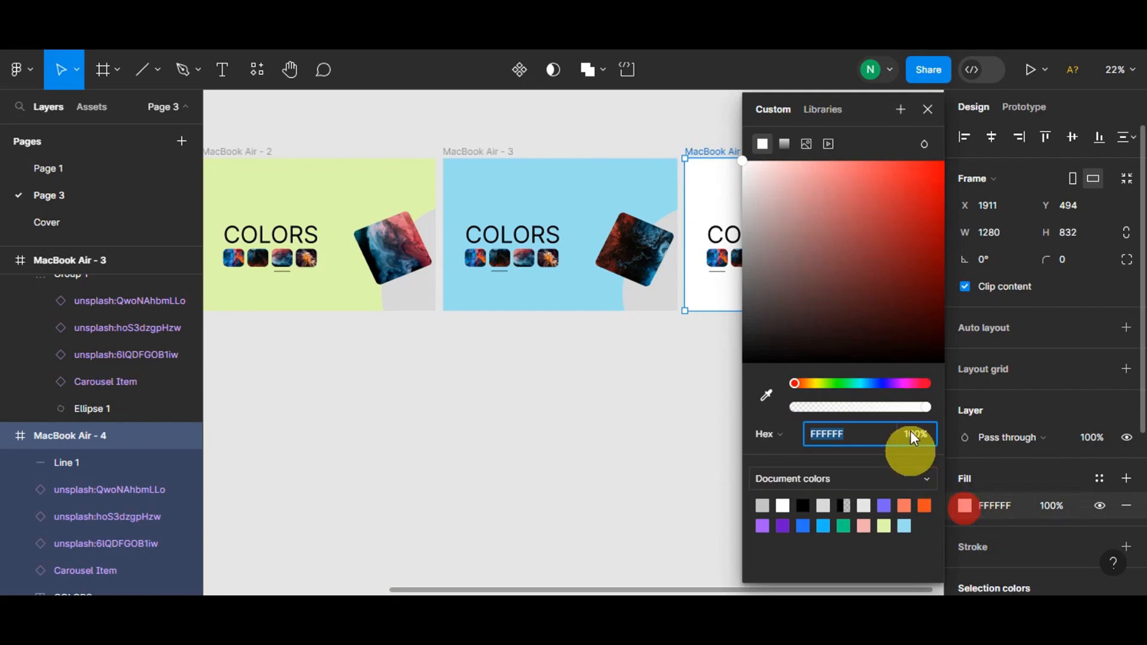
pyautogui.click(902, 385)
pyautogui.moveTo(815, 181); pyautogui.dragTo(805, 179)
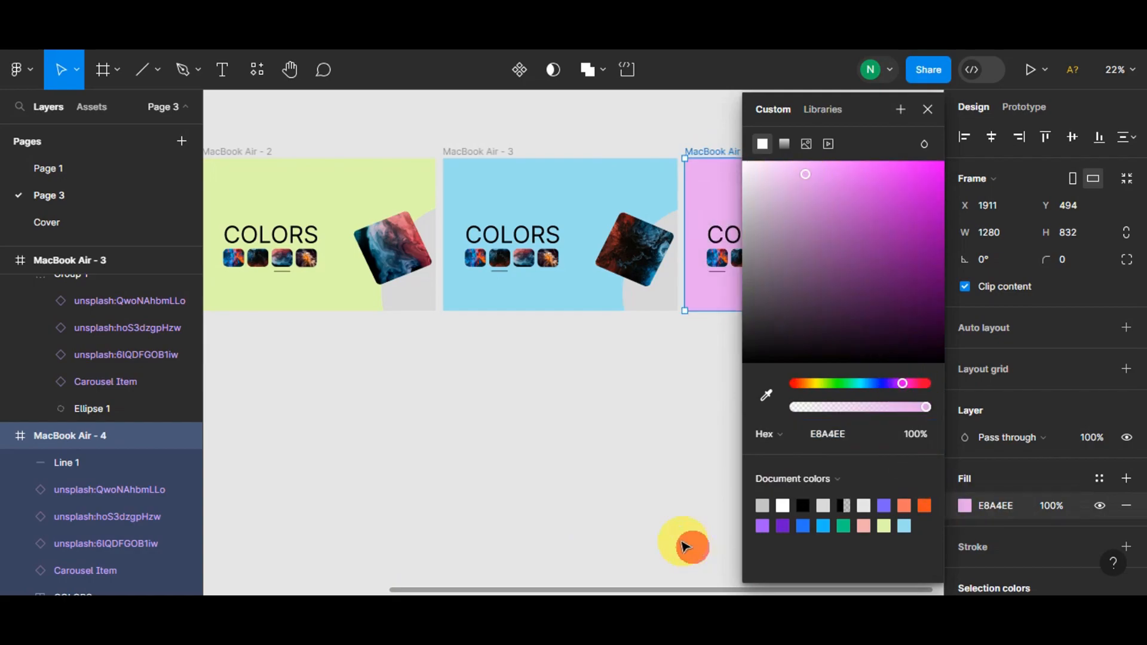
pyautogui.click(632, 508)
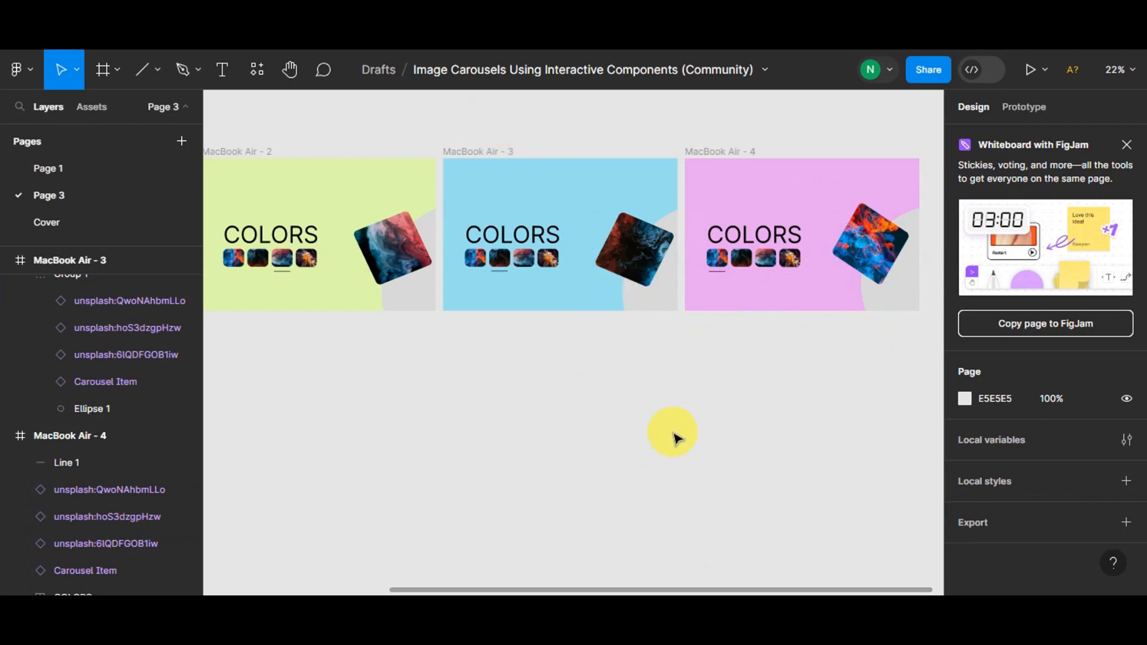
pyautogui.scroll(-3, 655, 420)
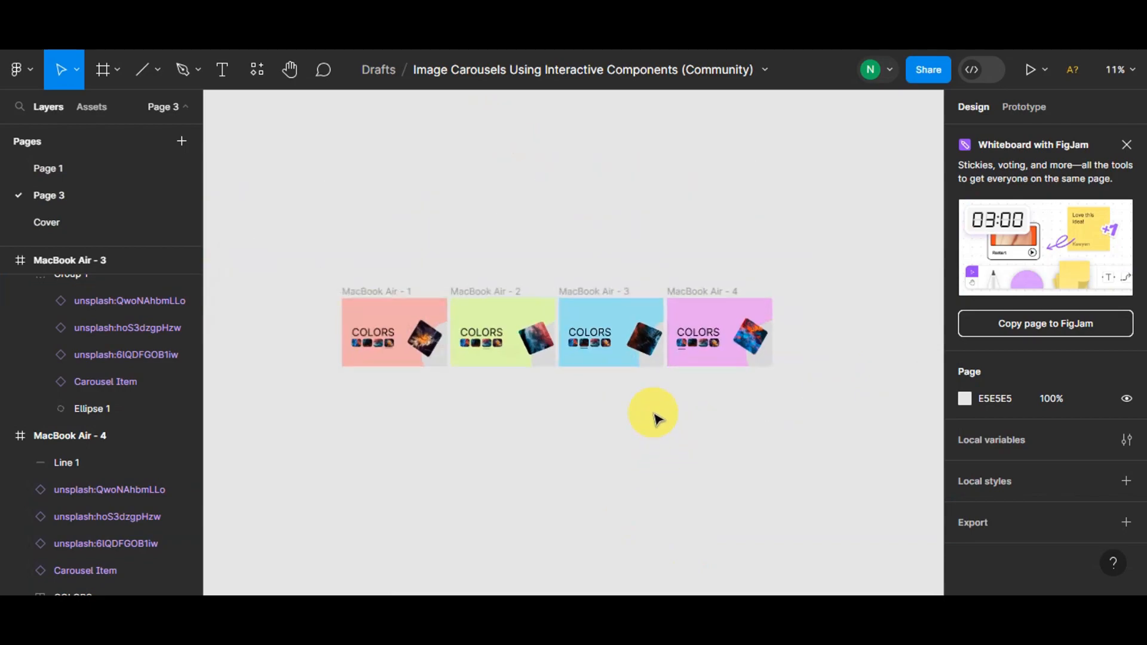
# Play the prototype and switch repeatedly among all four carousel thumbnails to test the image rotation and background transitions.
pyautogui.click(1030, 68)
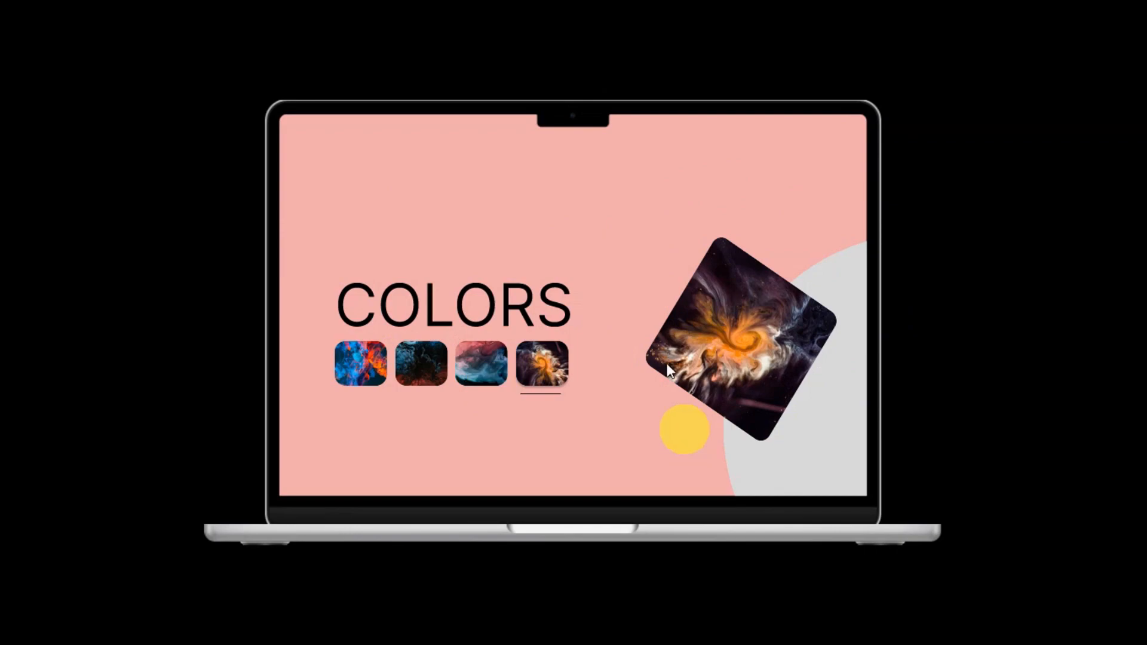
pyautogui.click(479, 375)
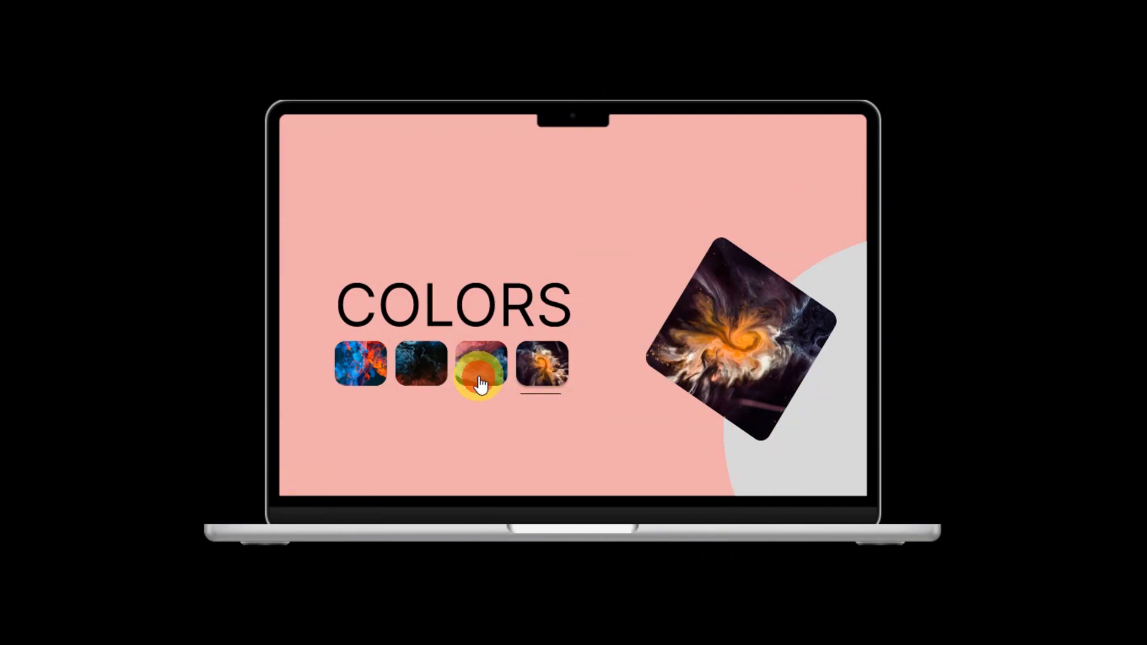
pyautogui.click(427, 368)
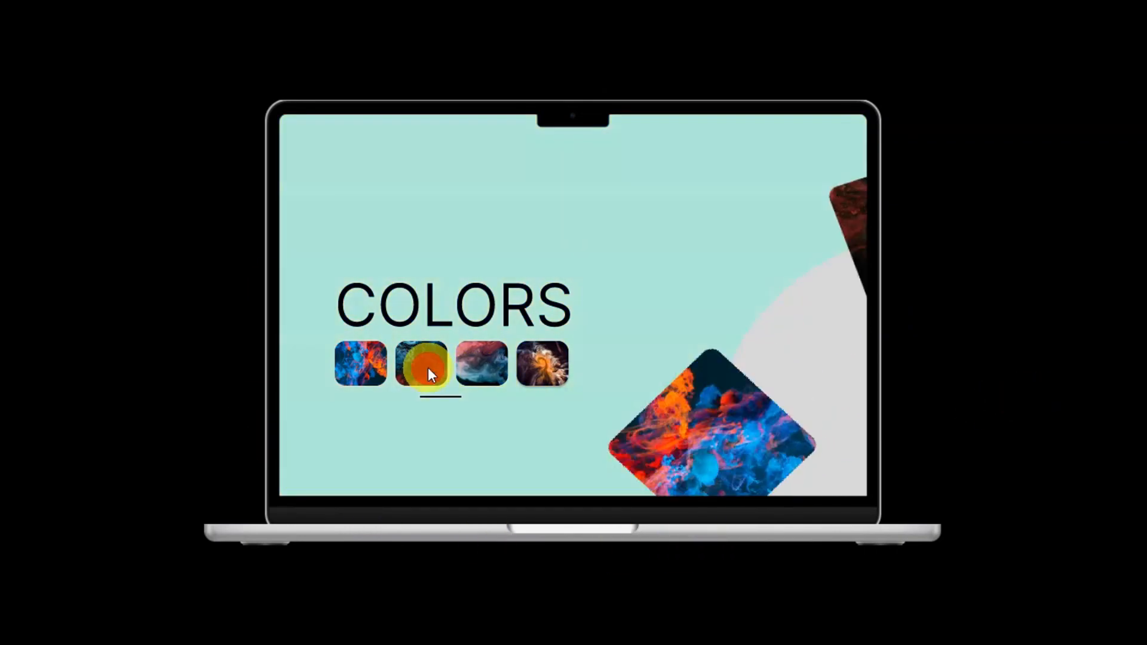
pyautogui.click(357, 367)
pyautogui.click(540, 369)
pyautogui.click(487, 373)
pyautogui.click(425, 375)
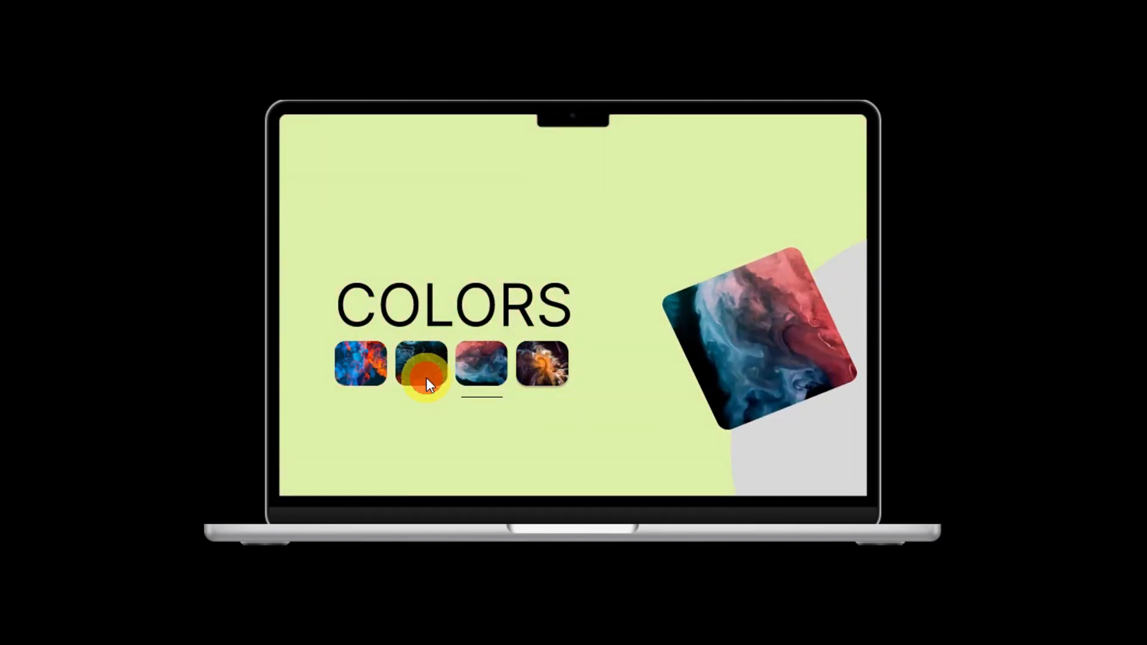
pyautogui.click(541, 371)
pyautogui.click(364, 368)
pyautogui.click(411, 371)
pyautogui.click(475, 366)
pyautogui.click(539, 372)
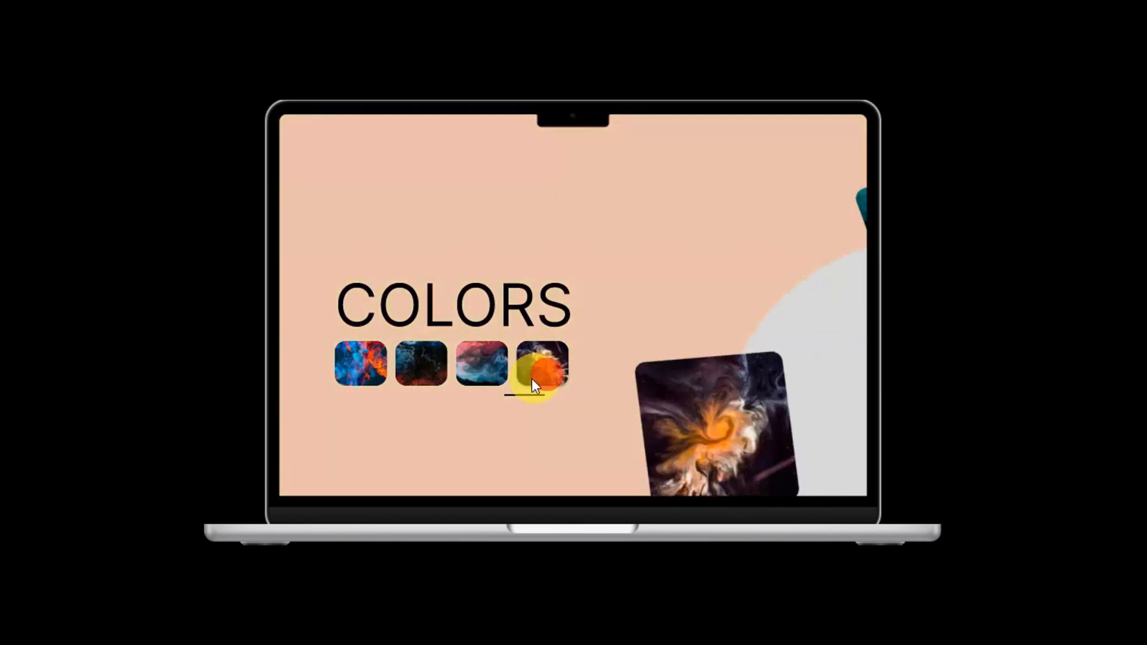